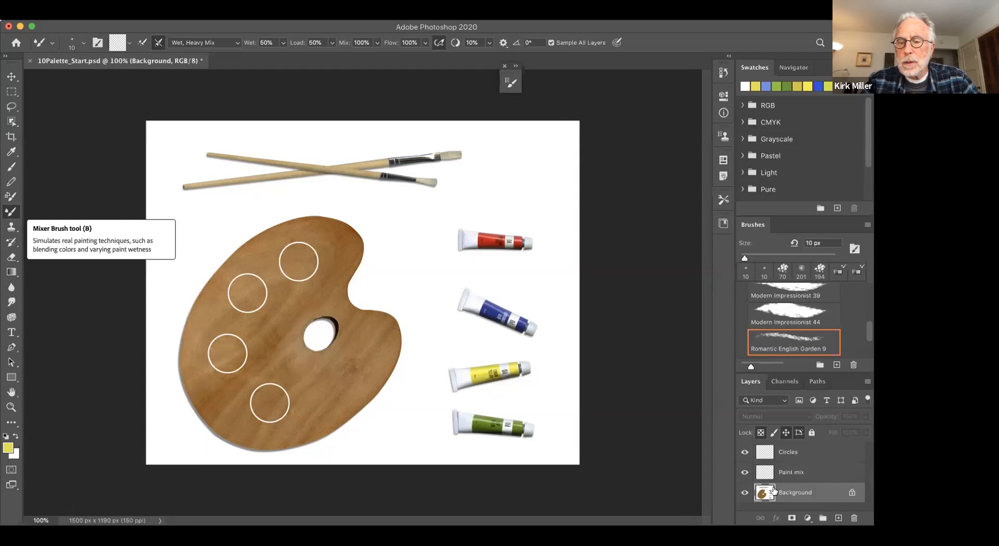
# Step: Check the contents of the Background and Circles layers by toggling their visibility, and make Paint mix the active layer
pyautogui.click(744, 494)
pyautogui.click(745, 493)
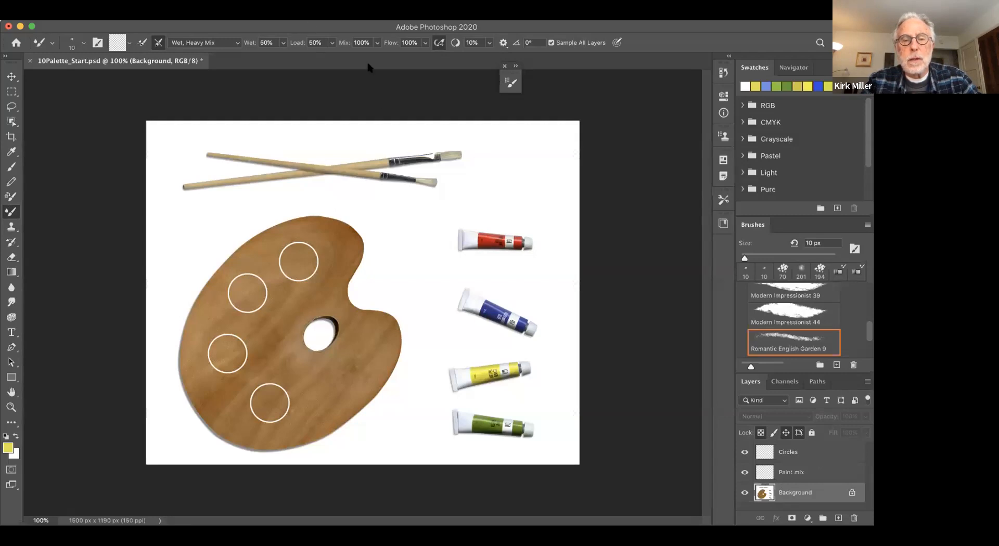
pyautogui.click(760, 471)
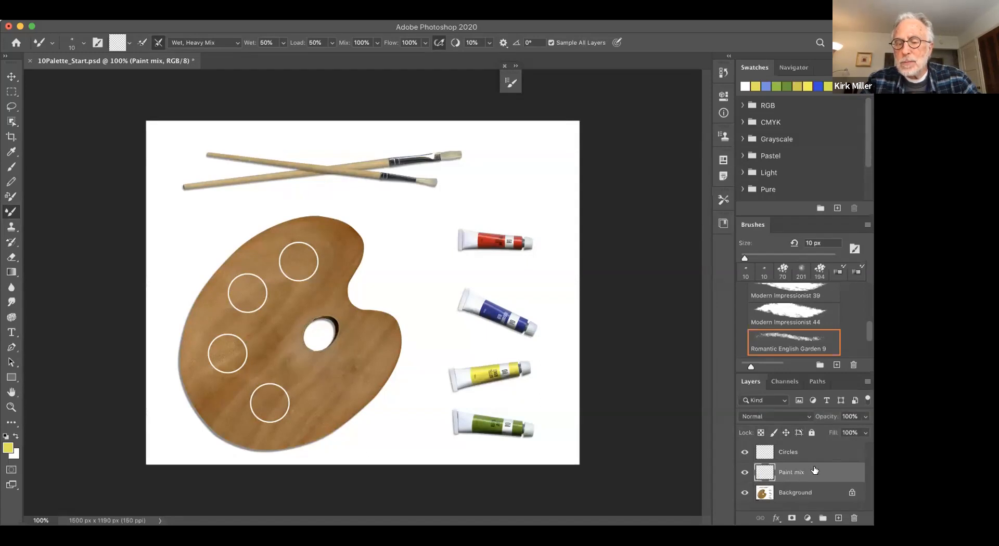
pyautogui.click(743, 453)
pyautogui.click(744, 452)
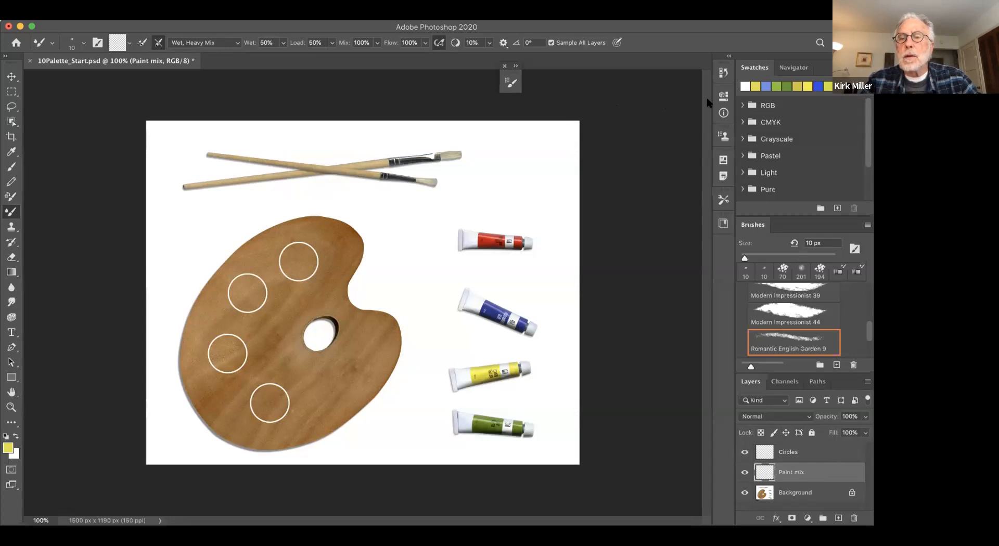
# Step: Switch to the Essentials workspace and return to the painting workspace
pyautogui.click(843, 43)
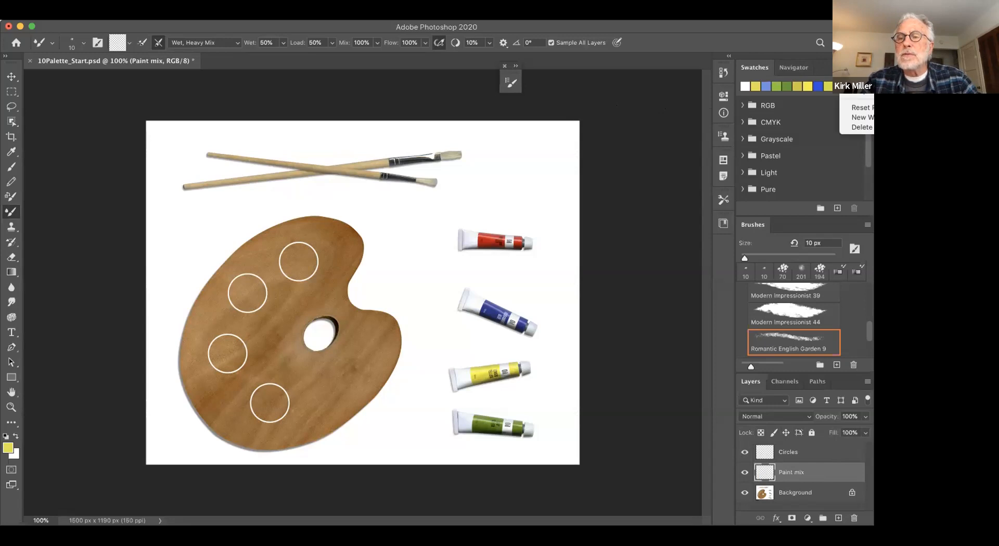
pyautogui.press('Escape')
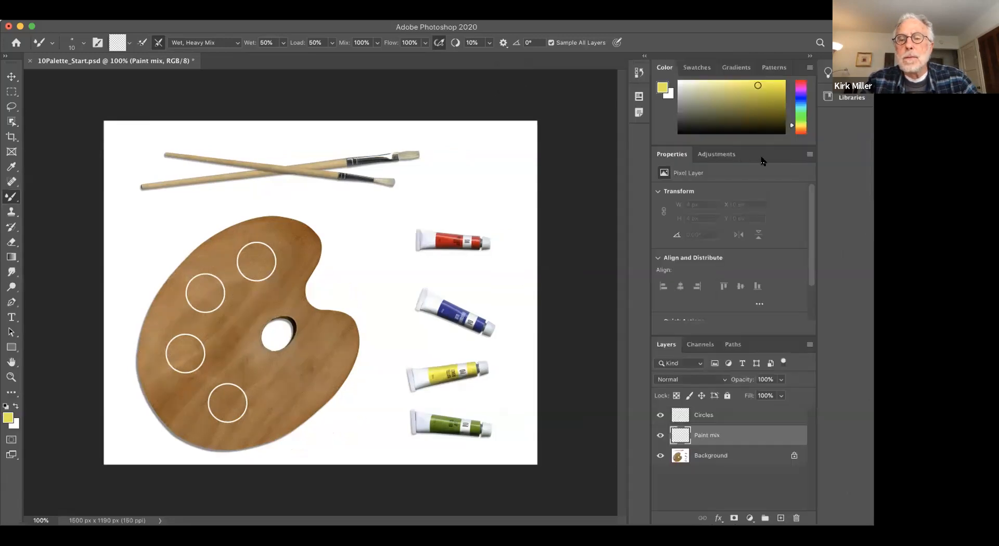
pyautogui.click(842, 43)
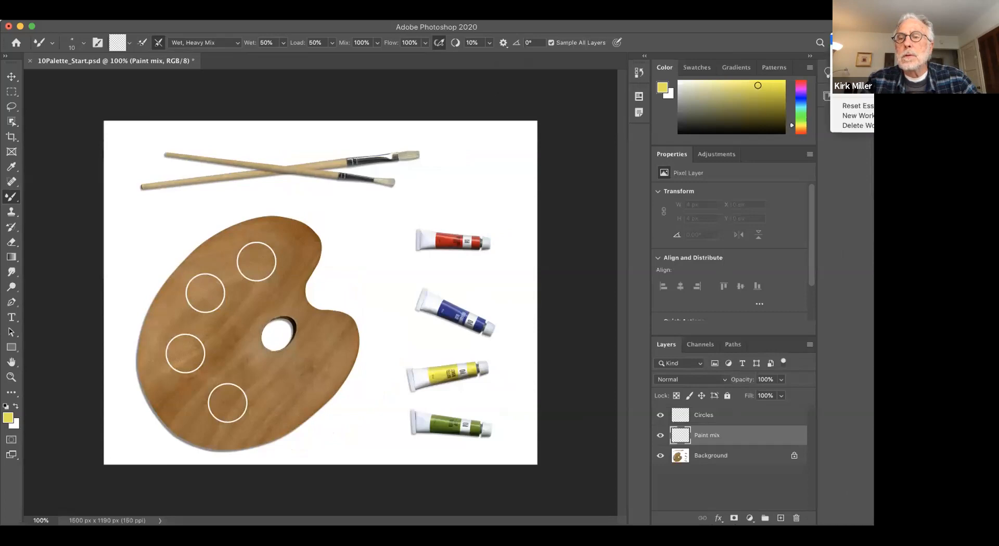
pyautogui.click(848, 69)
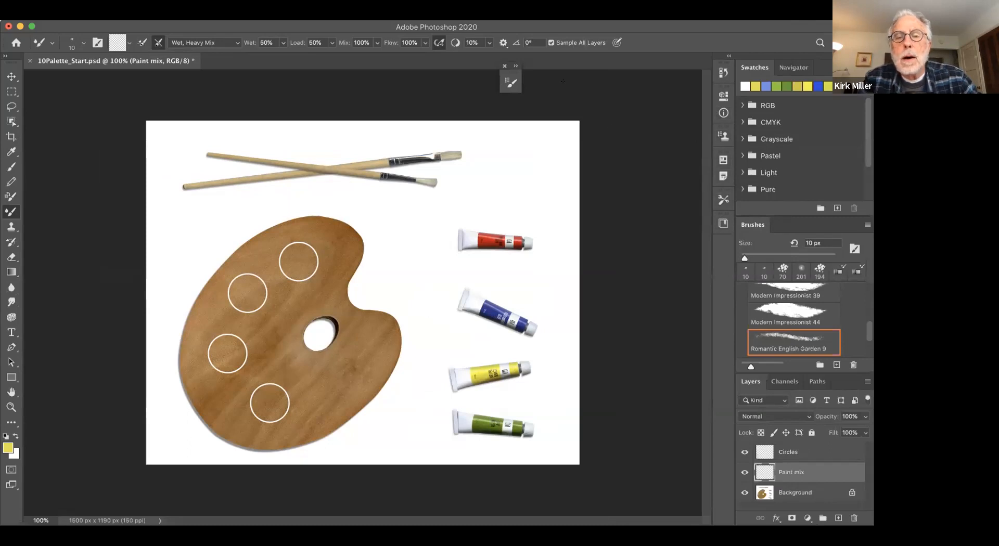
# Step: Dock the floating Brush Settings panel in the column of collapsed panels, check that it opens there, and collapse it
pyautogui.click(511, 81)
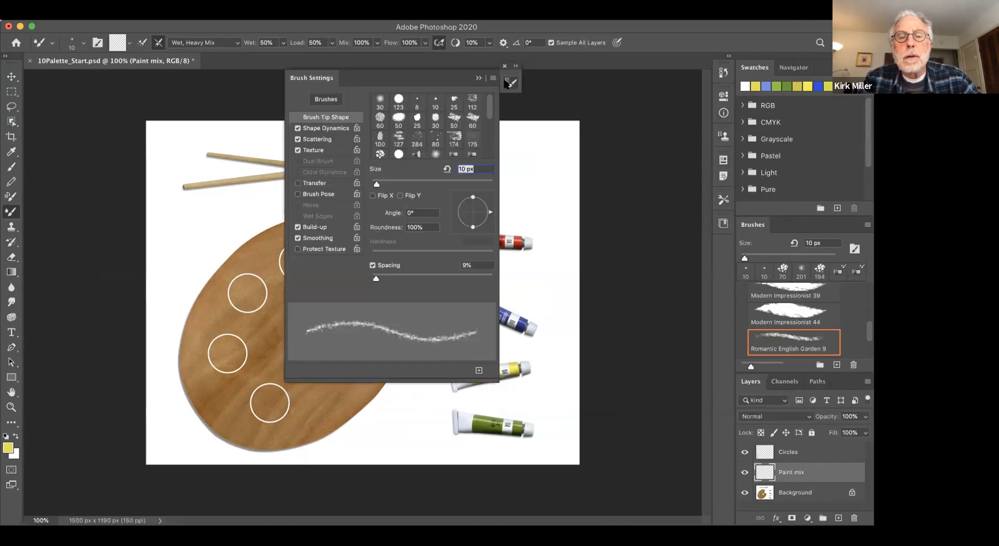
pyautogui.moveTo(363, 68)
pyautogui.mouseDown()
pyautogui.moveTo(441, 105)
pyautogui.moveTo(547, 109)
pyautogui.mouseUp()
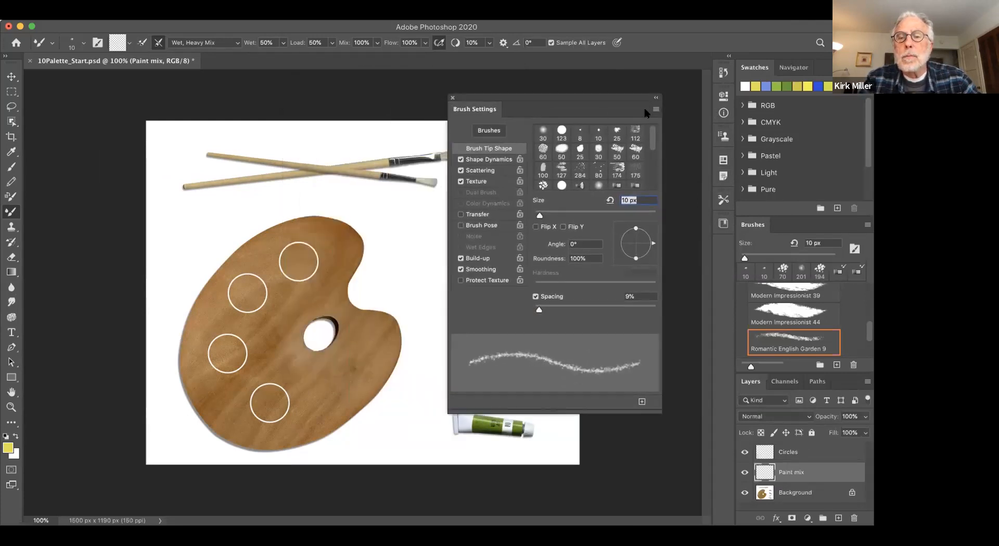
pyautogui.moveTo(623, 105)
pyautogui.mouseDown()
pyautogui.moveTo(676, 203)
pyautogui.moveTo(692, 260)
pyautogui.moveTo(716, 251)
pyautogui.mouseUp()
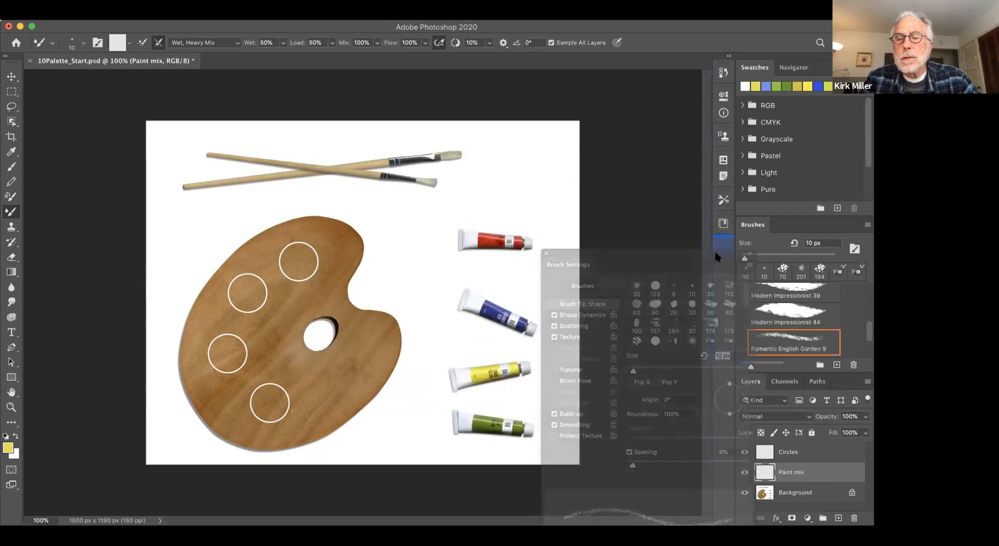
pyautogui.click(723, 248)
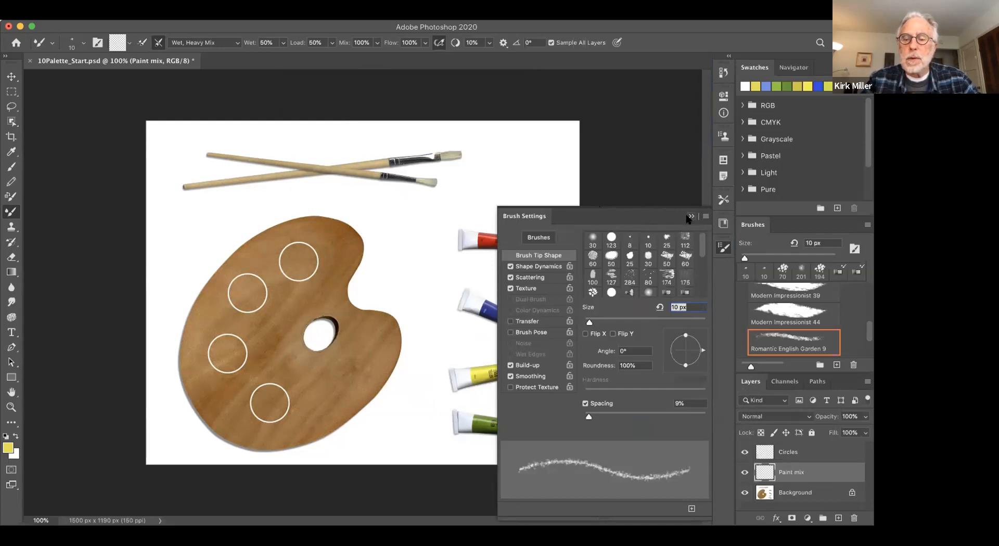
pyautogui.click(691, 217)
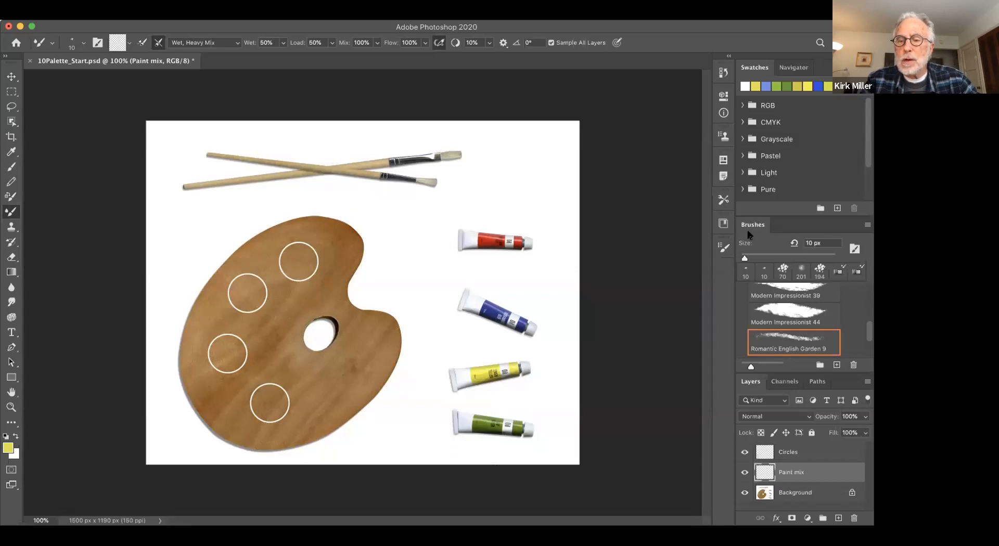
# Step: Import the brush file CIB Landscape Brushes.abr from the Lesson10 folder in adobePS_2019_Lessons on the Desktop
pyautogui.click(868, 224)
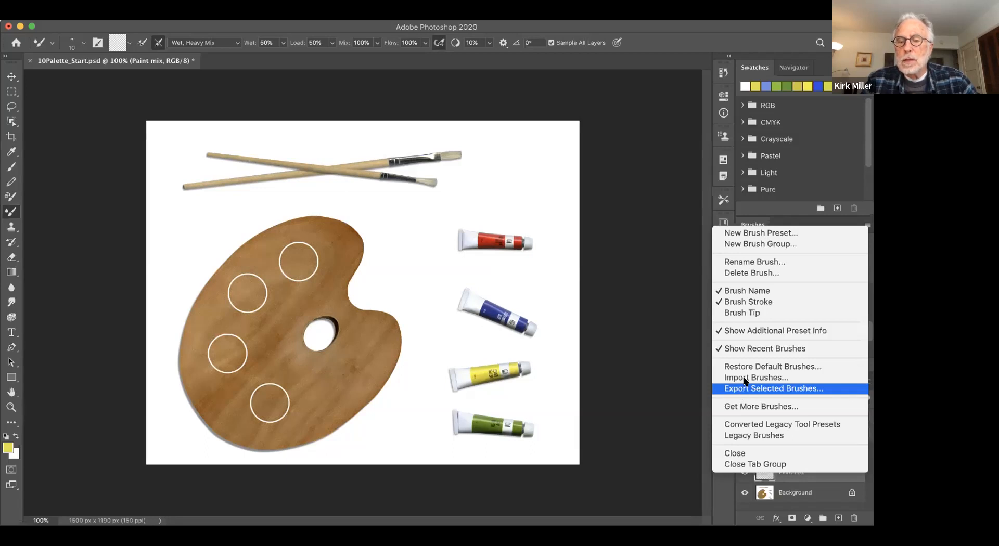
pyautogui.click(747, 377)
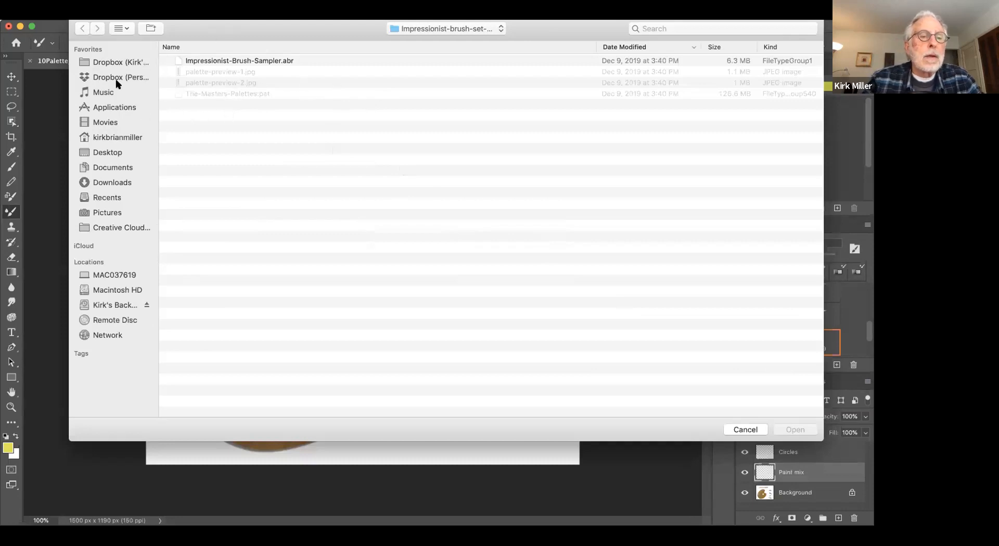
pyautogui.click(98, 153)
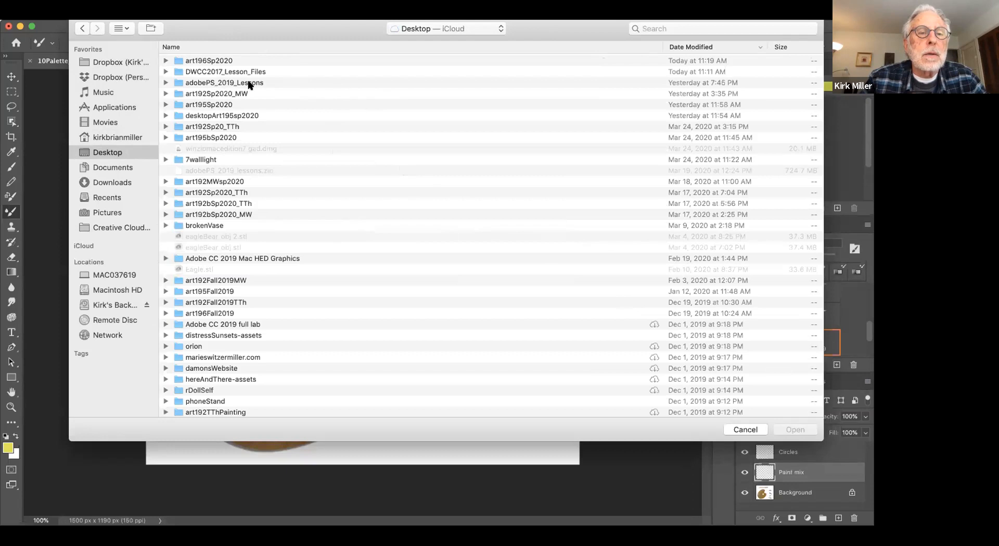
pyautogui.doubleClick(176, 84)
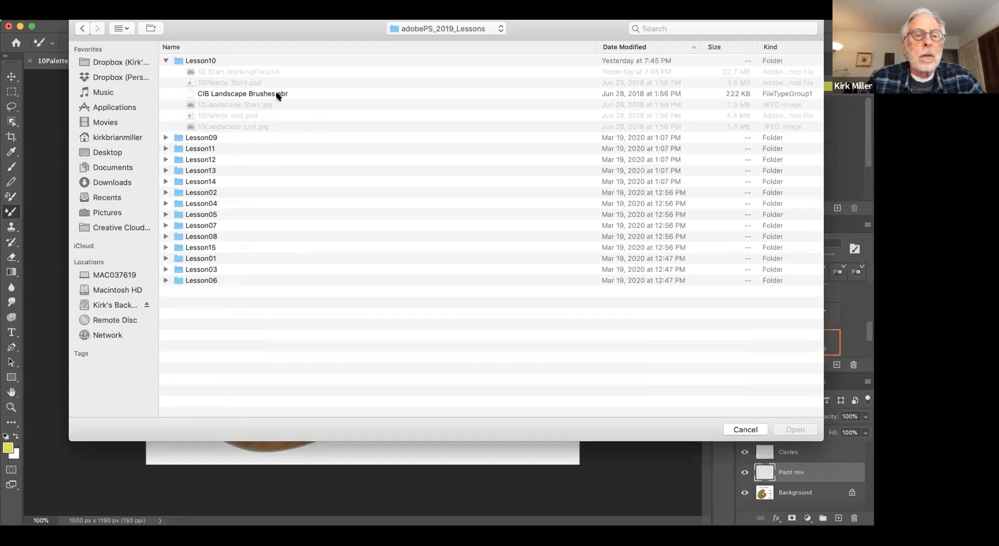
pyautogui.click(190, 94)
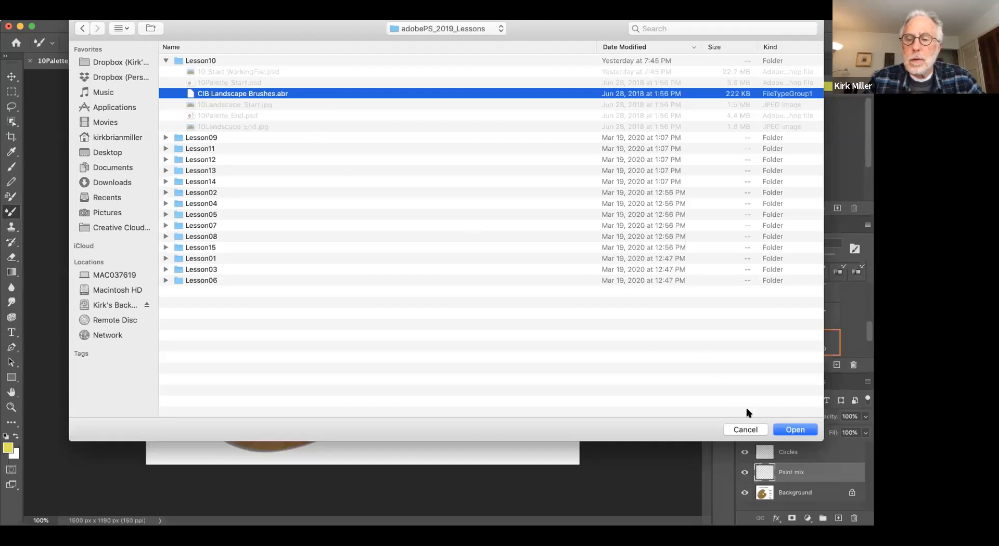
pyautogui.click(792, 430)
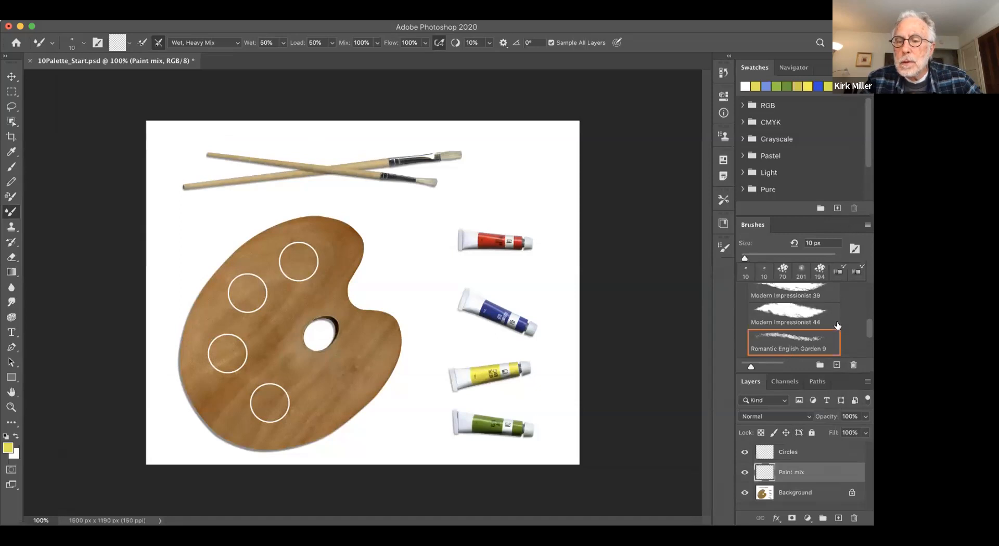
# Step: Expand the imported CIB Landscape Brushes 2 group and examine the brushes it contains
pyautogui.moveTo(869, 331); pyautogui.dragTo(866, 363)
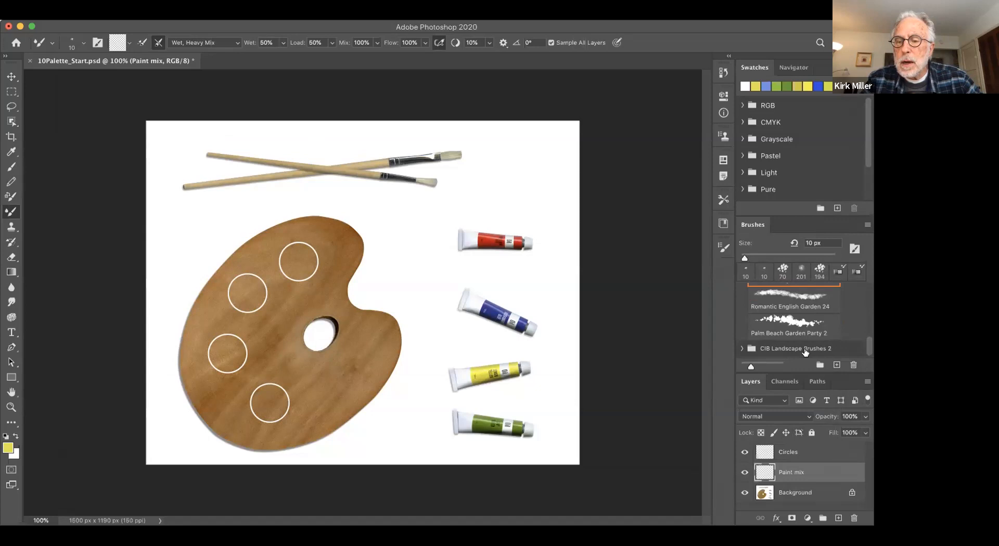
pyautogui.click(740, 351)
pyautogui.scroll(-3, 776, 345)
pyautogui.scroll(-1, 776, 345)
pyautogui.scroll(3, 776, 345)
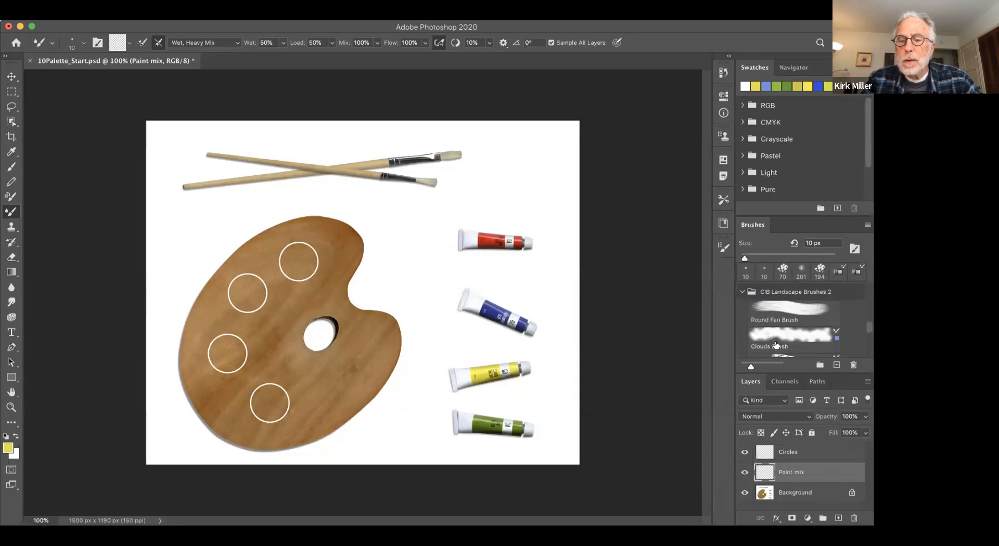
pyautogui.scroll(3, 776, 345)
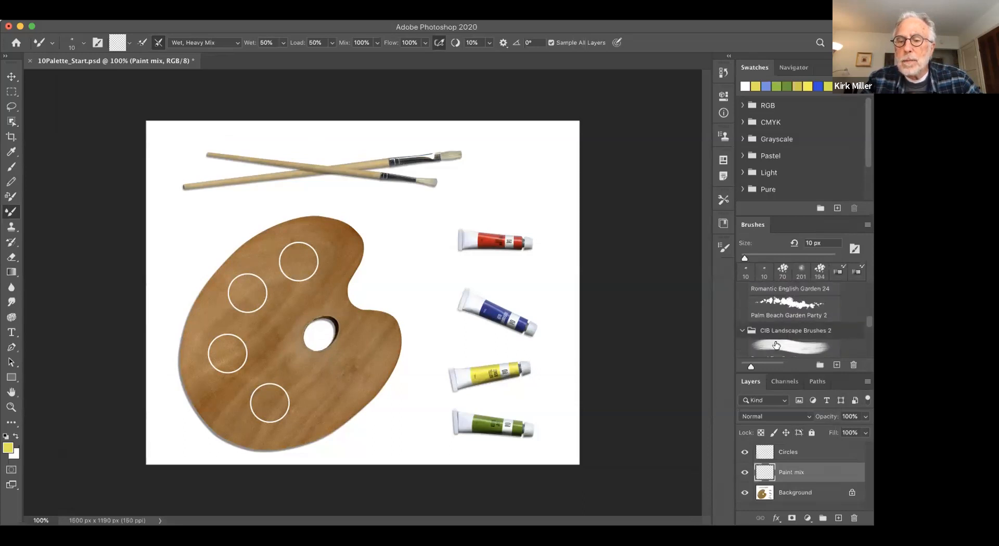
pyautogui.scroll(-1, 776, 345)
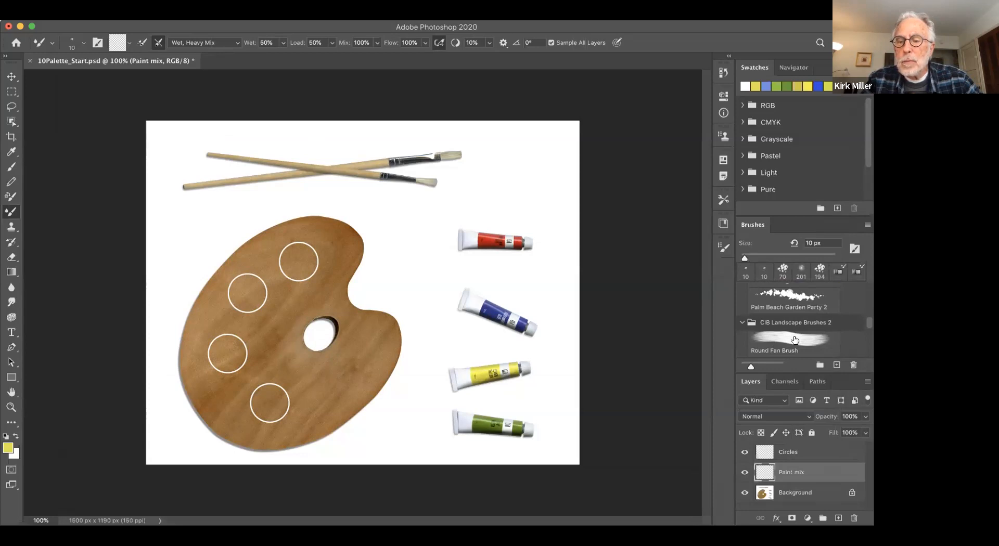
pyautogui.scroll(-3, 794, 340)
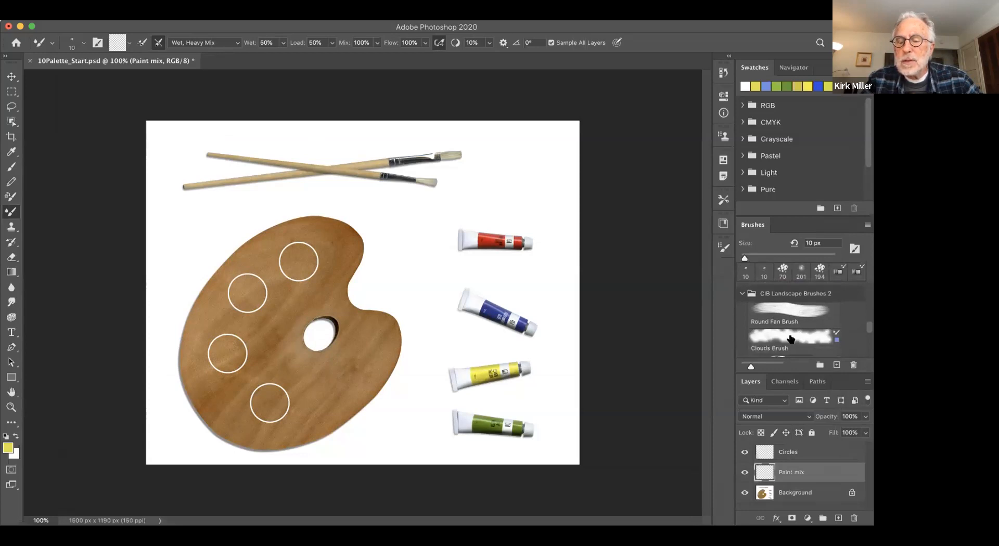
pyautogui.scroll(-4, 790, 339)
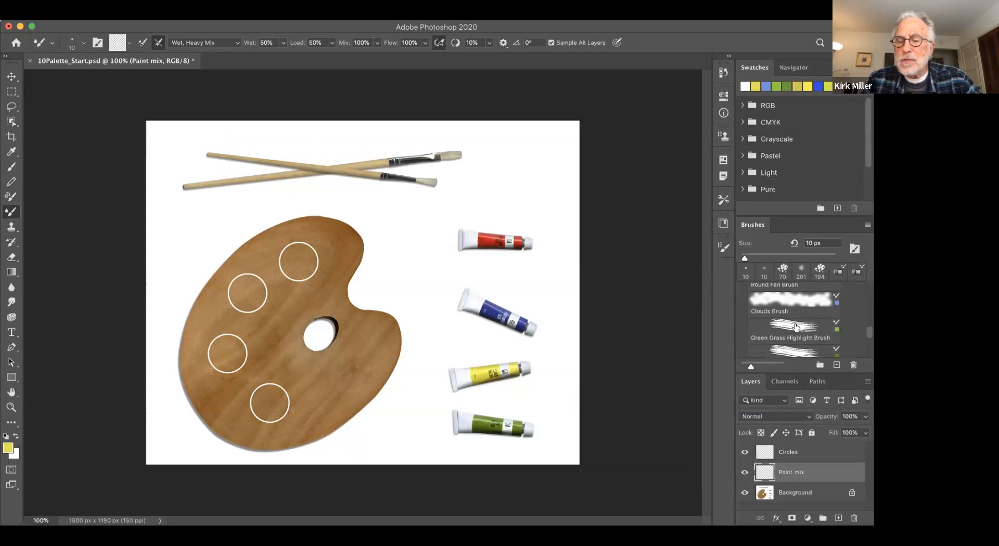
pyautogui.scroll(-4, 795, 328)
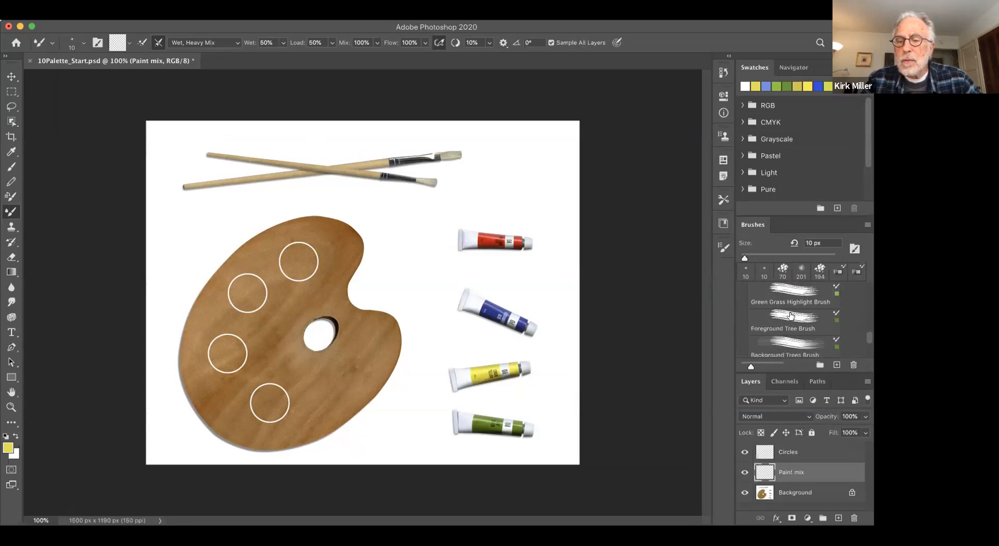
pyautogui.scroll(-8, 792, 333)
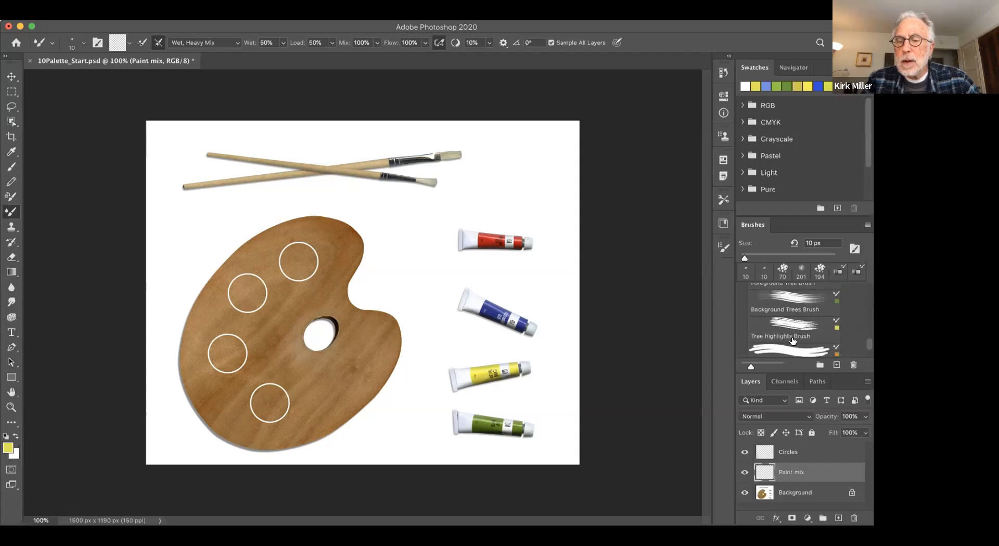
pyautogui.scroll(-1, 793, 341)
# Step: Collapse the Impressionist-Brush-Sampler group and return to the brushes in CIB Landscape Brushes 2
pyautogui.scroll(3, 793, 341)
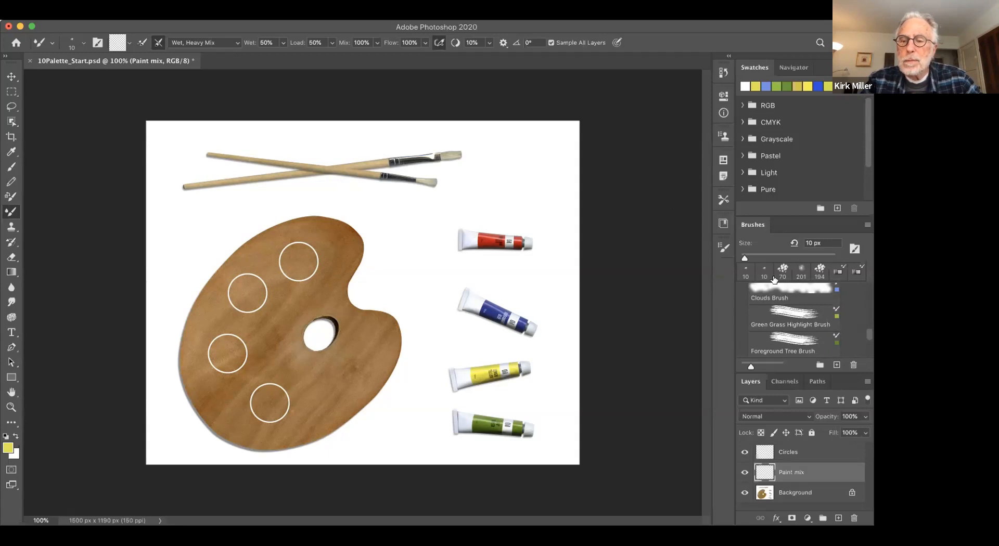
pyautogui.scroll(5, 783, 307)
pyautogui.scroll(5, 783, 307)
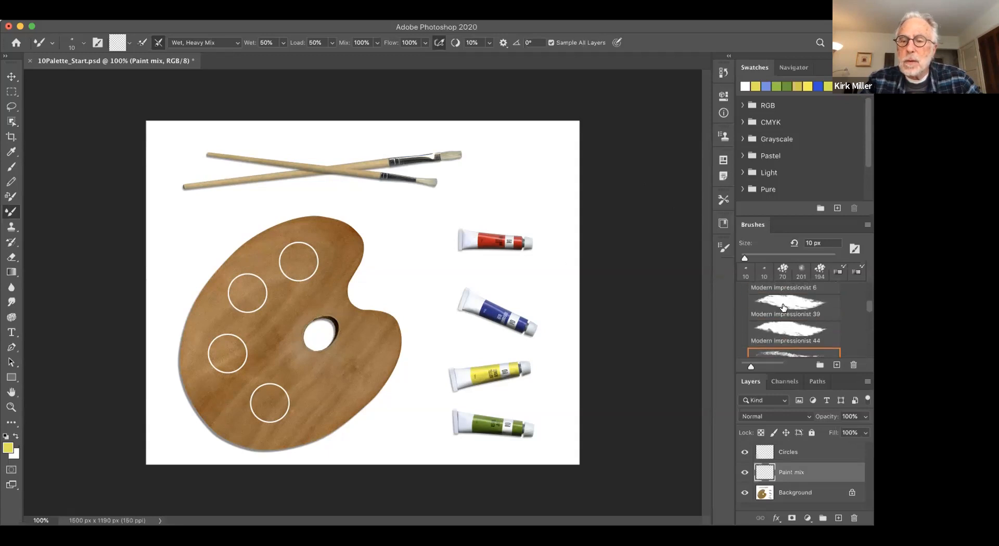
pyautogui.scroll(-4, 785, 307)
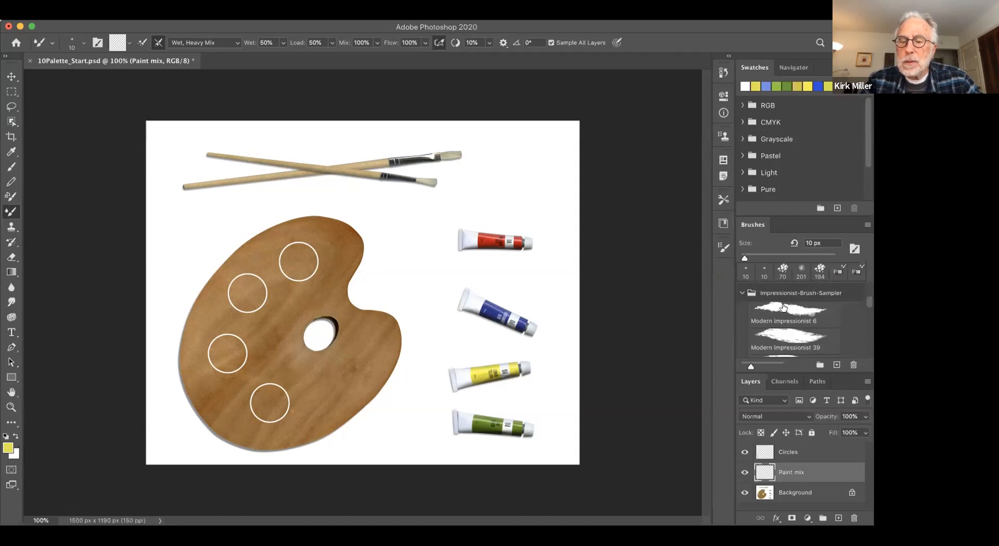
pyautogui.scroll(-3, 783, 307)
pyautogui.scroll(2, 783, 307)
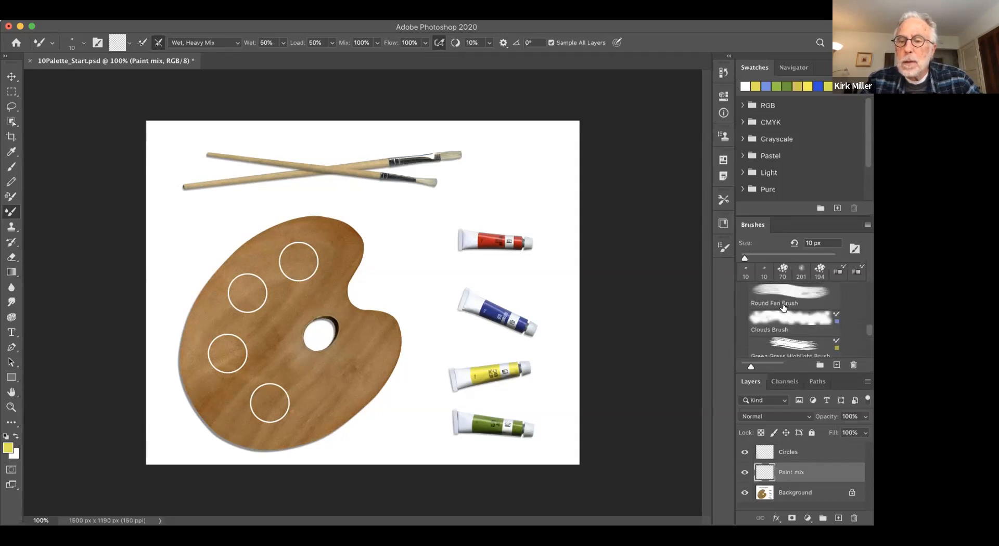
pyautogui.scroll(1, 783, 307)
pyautogui.scroll(-2, 783, 307)
pyautogui.scroll(5, 783, 307)
pyautogui.scroll(-1, 783, 307)
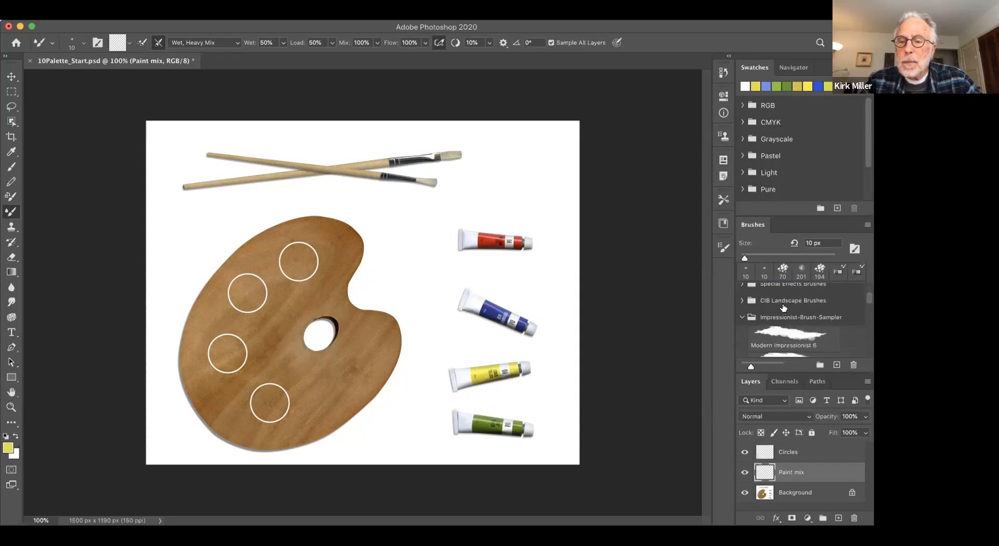
pyautogui.click(738, 316)
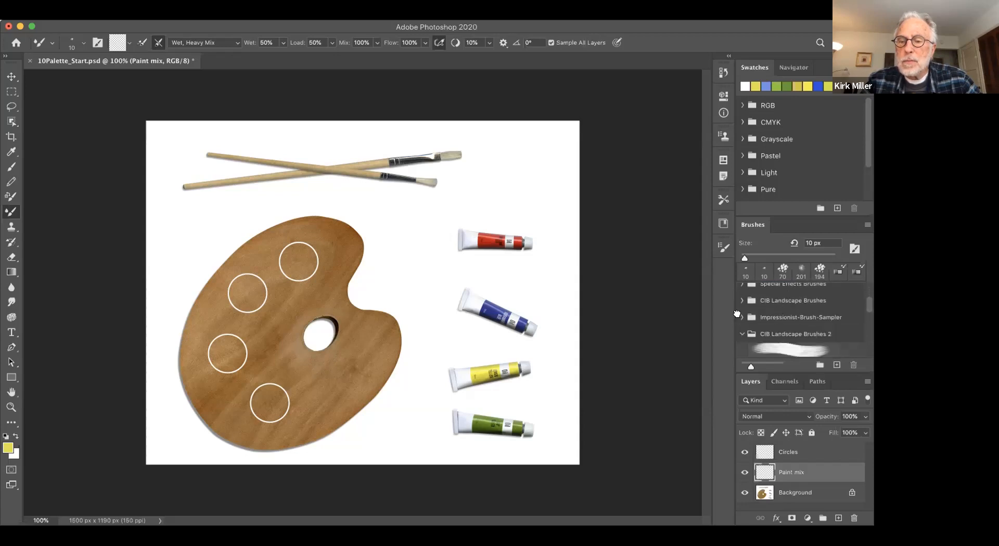
pyautogui.scroll(-2, 791, 335)
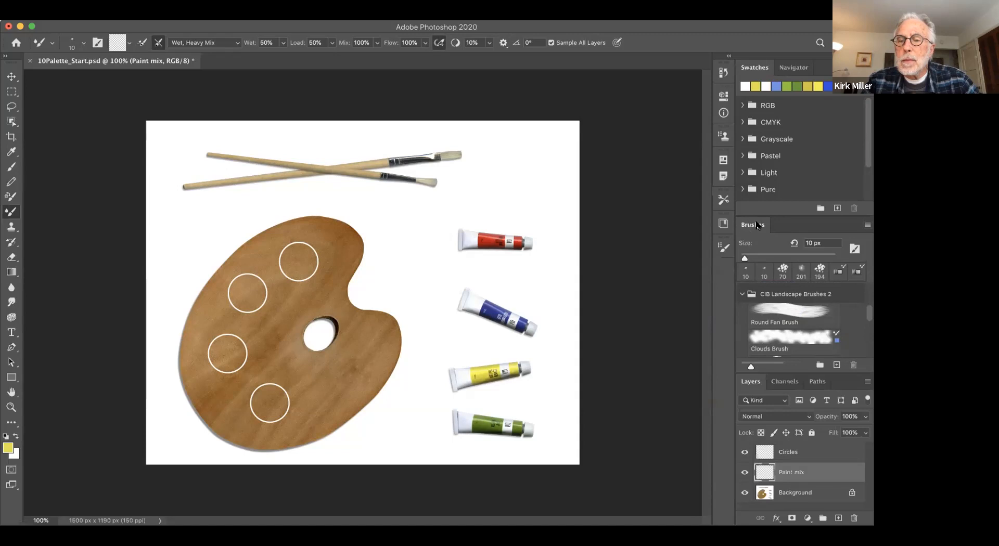
pyautogui.click(867, 225)
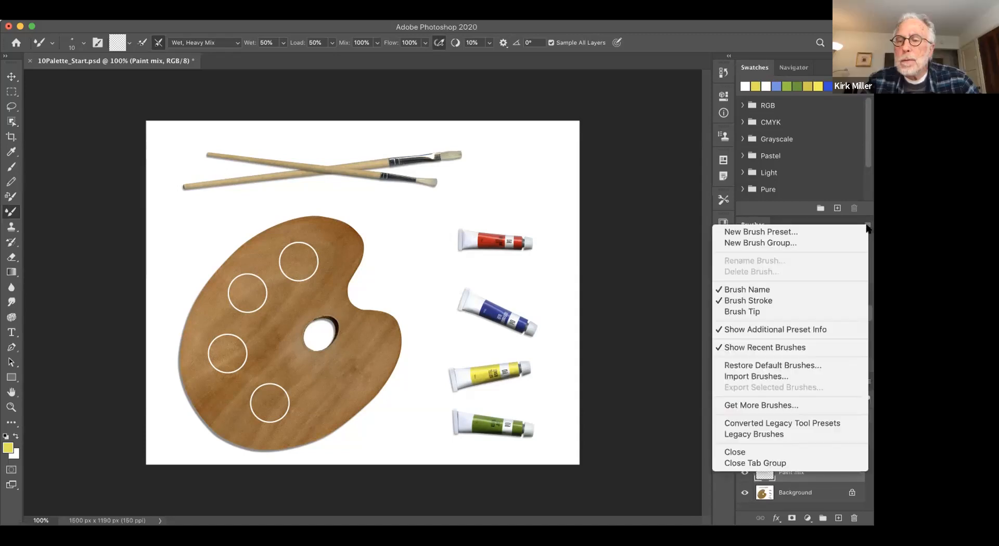
pyautogui.click(867, 227)
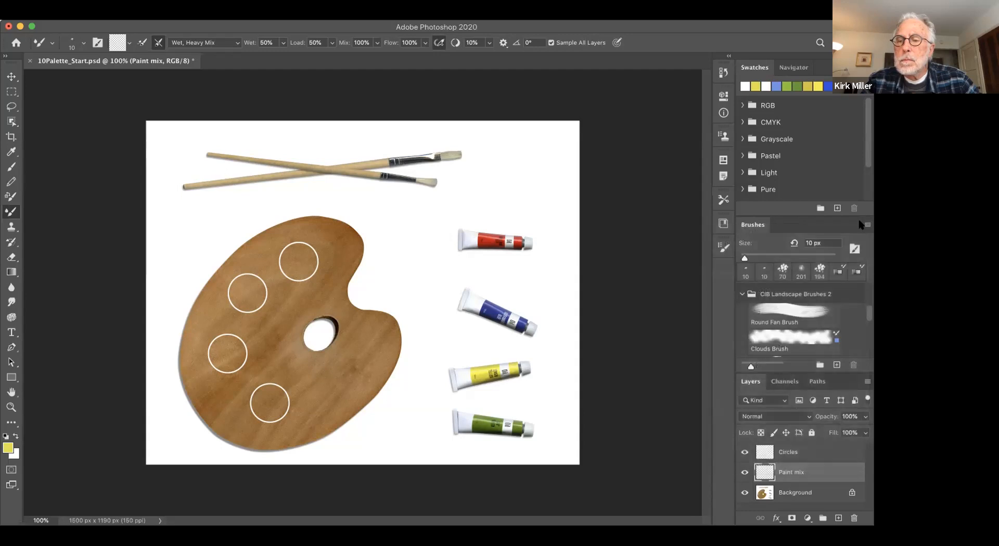
pyautogui.click(866, 225)
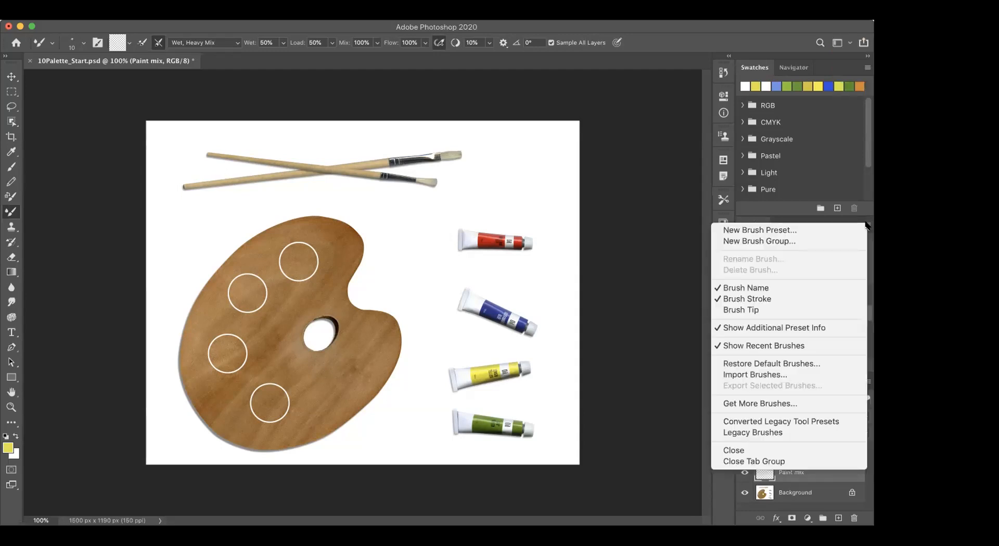
pyautogui.click(768, 374)
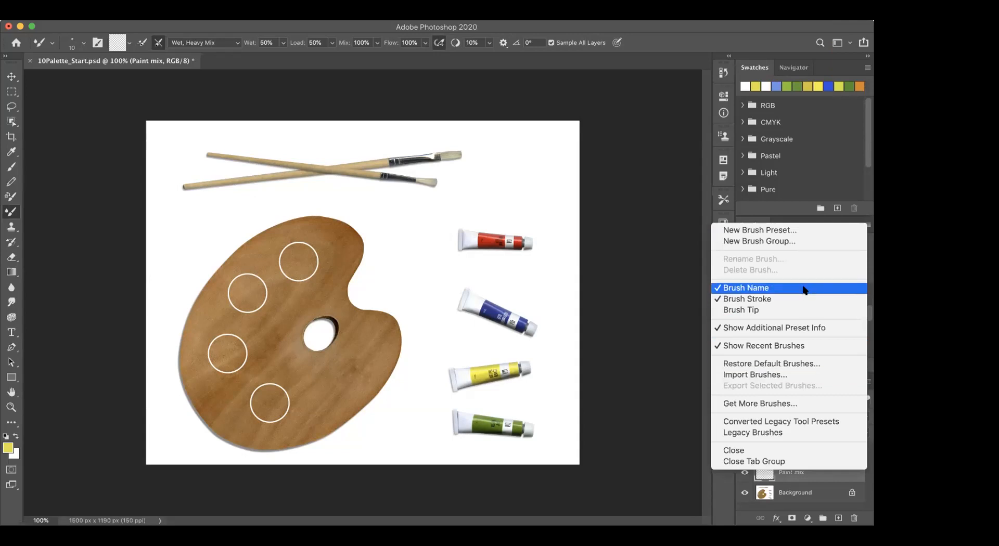
pyautogui.click(858, 207)
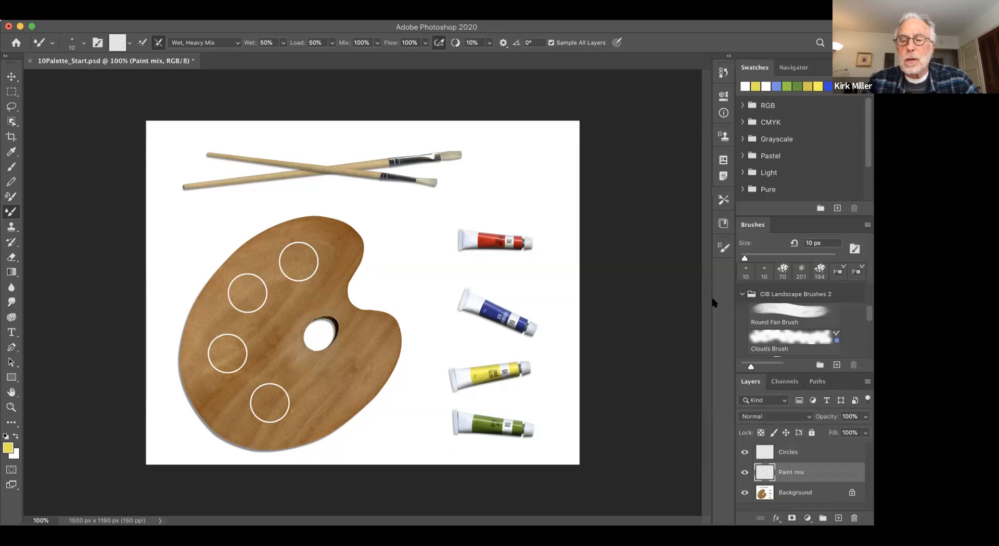
# Step: Choose the Round Fan Brush from CIB Landscape Brushes 2 and set its size to 45 px
pyautogui.click(804, 309)
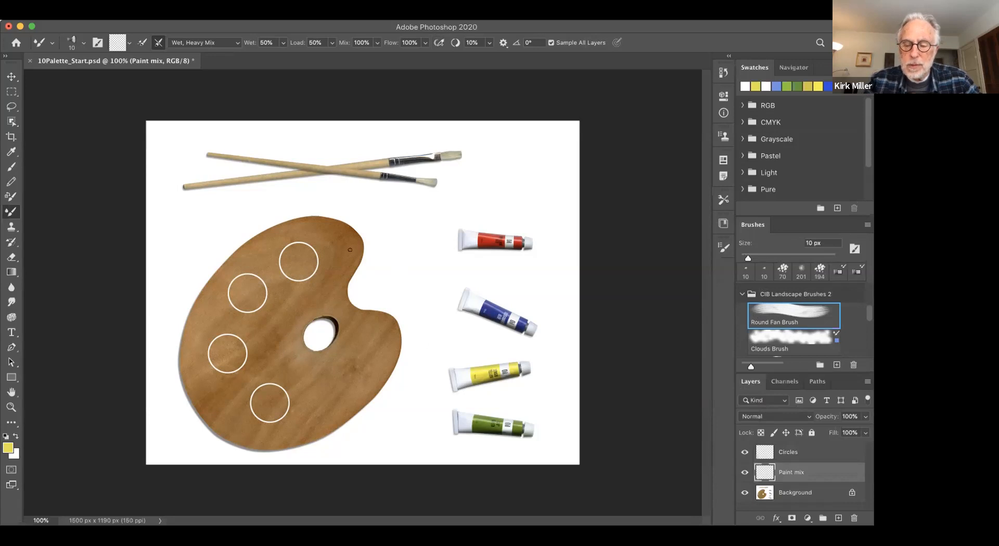
pyautogui.press(']')
pyautogui.press(']')
pyautogui.press(']')
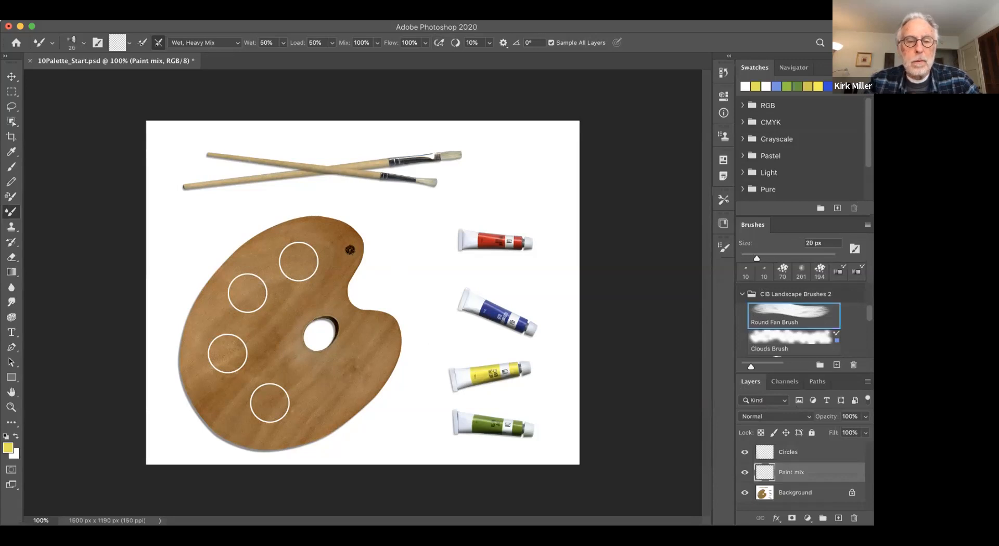
pyautogui.press(']')
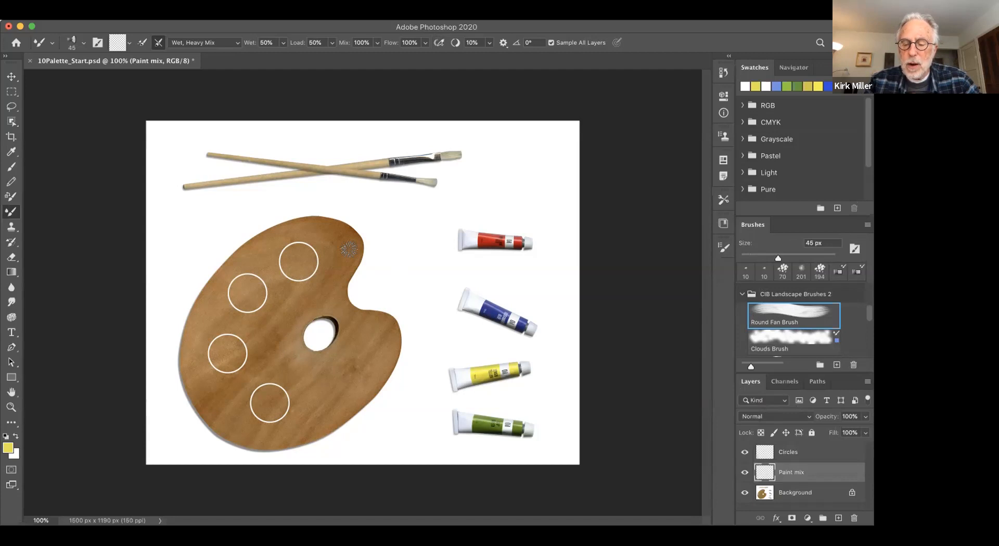
pyautogui.press('[')
pyautogui.press('[')
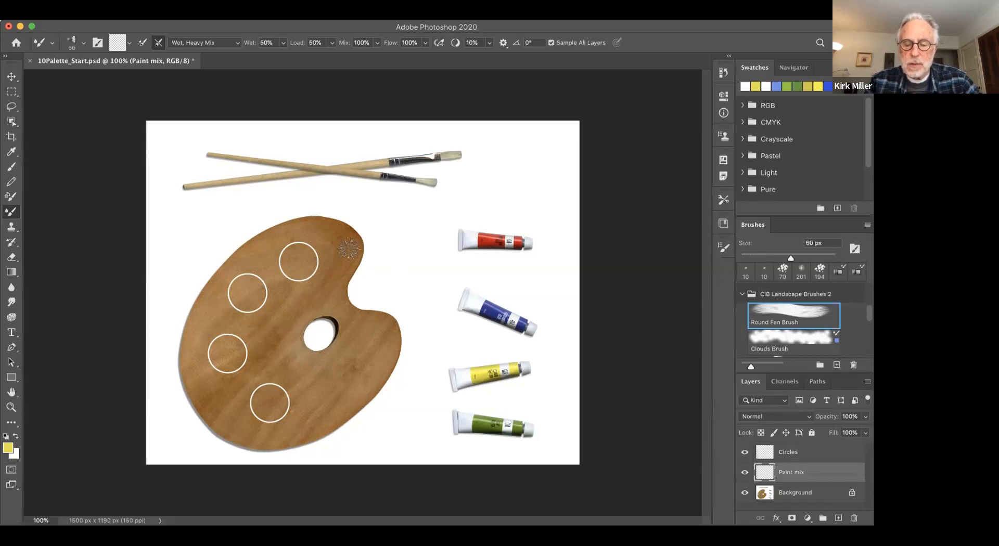
pyautogui.press(']')
pyautogui.press(']')
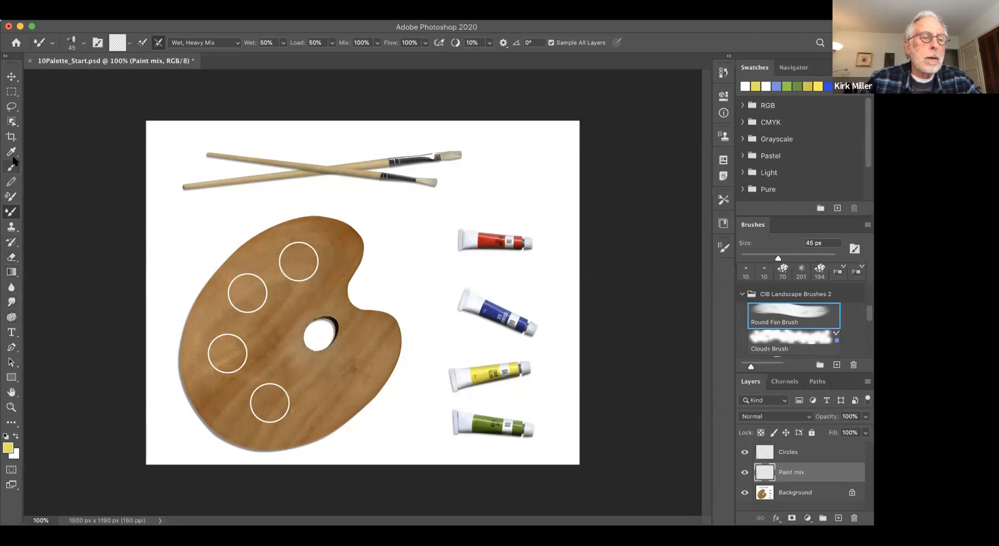
# Step: Sample red from the red paint tube as the foreground color and return to the Mixer Brush
pyautogui.click(11, 152)
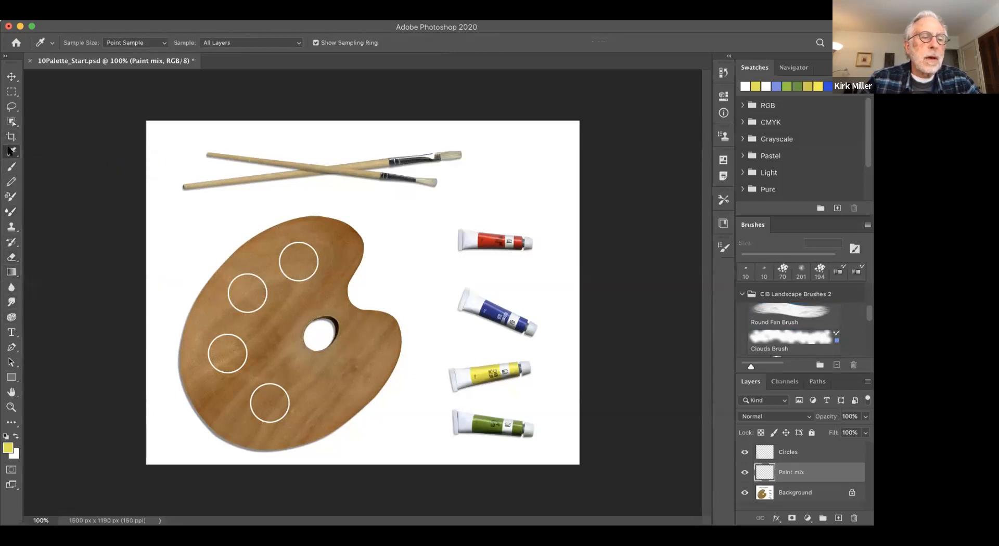
pyautogui.click(491, 234)
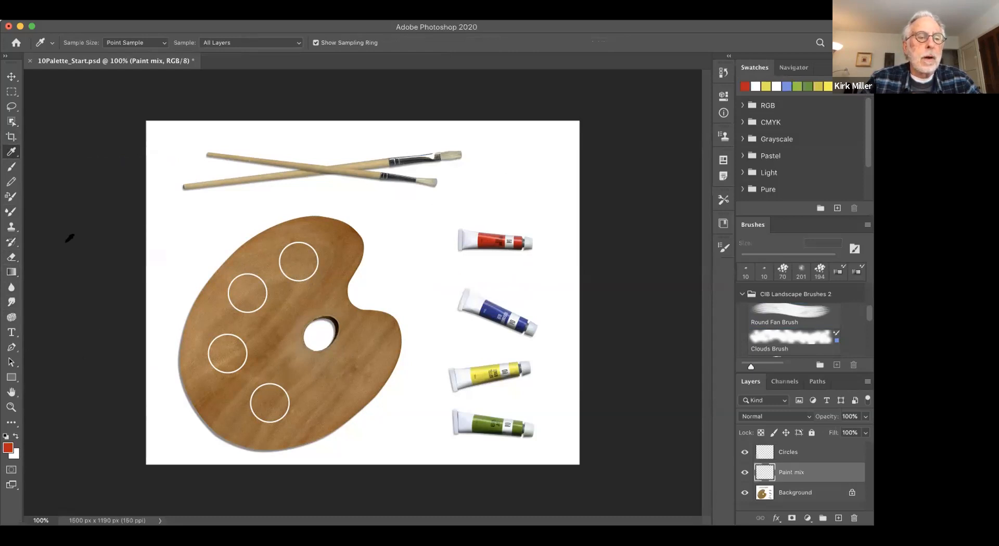
pyautogui.click(15, 208)
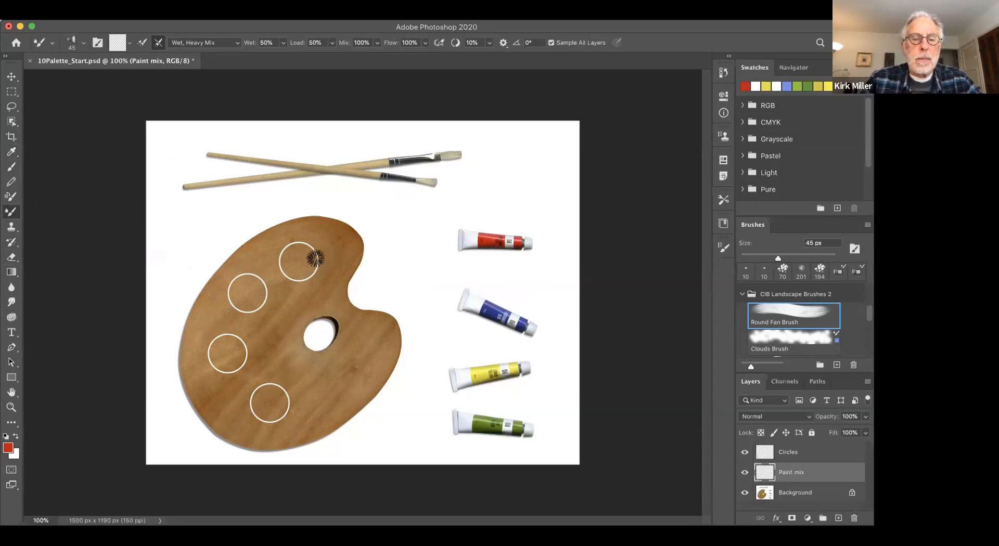
# Step: Try painting inside the top circle of the palette with the unloaded Mixer Brush, and undo the stroke
pyautogui.moveTo(306, 259); pyautogui.dragTo(302, 268)
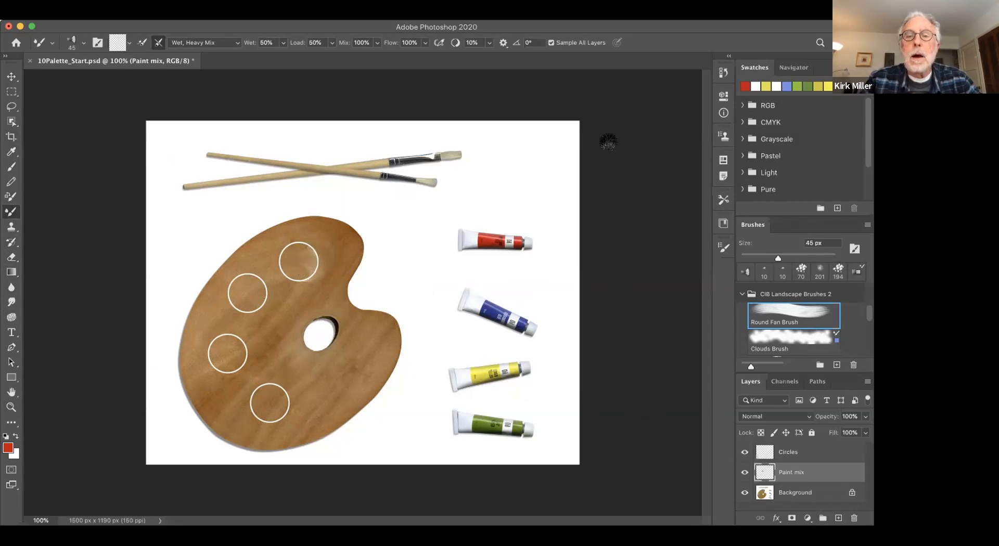
pyautogui.press('super+z')
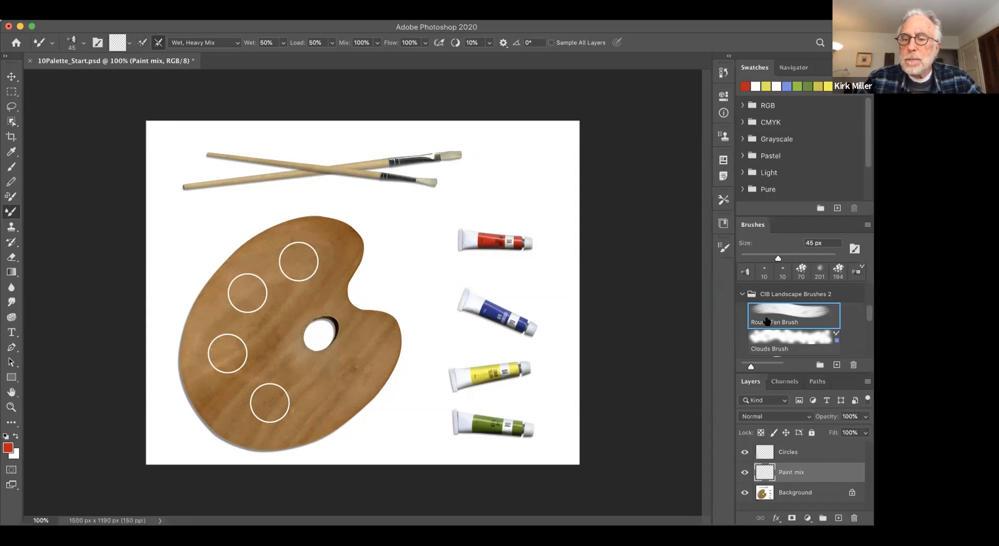
pyautogui.scroll(3, 782, 317)
pyautogui.scroll(-2, 782, 316)
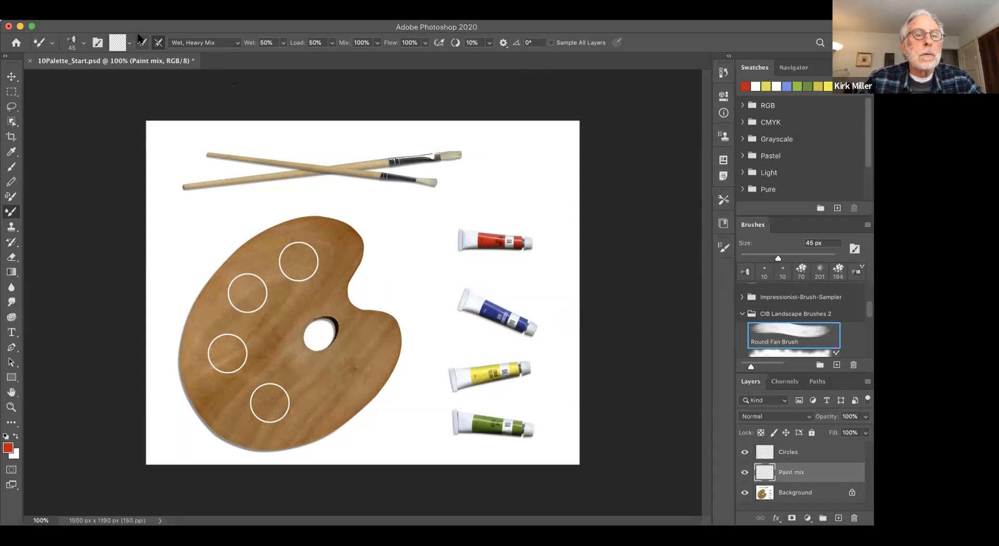
# Step: Turn on loading the brush after each stroke so it carries red, and paint over the top circle of the palette
pyautogui.click(140, 39)
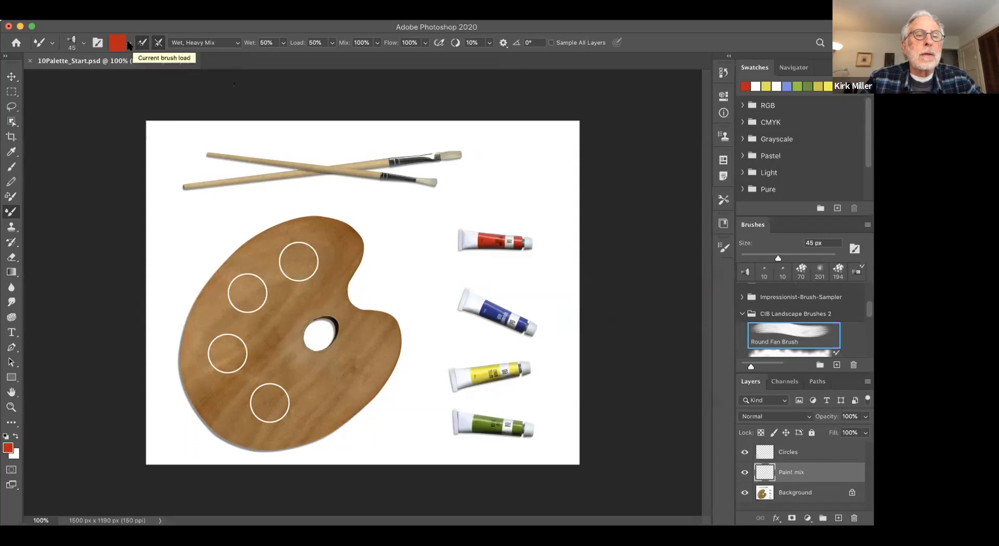
pyautogui.click(128, 46)
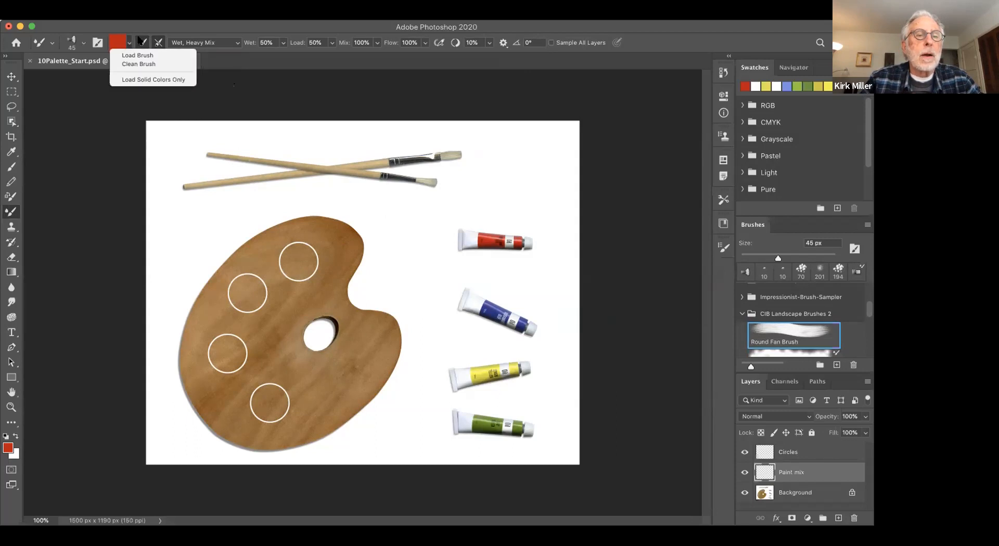
pyautogui.click(142, 41)
pyautogui.click(141, 39)
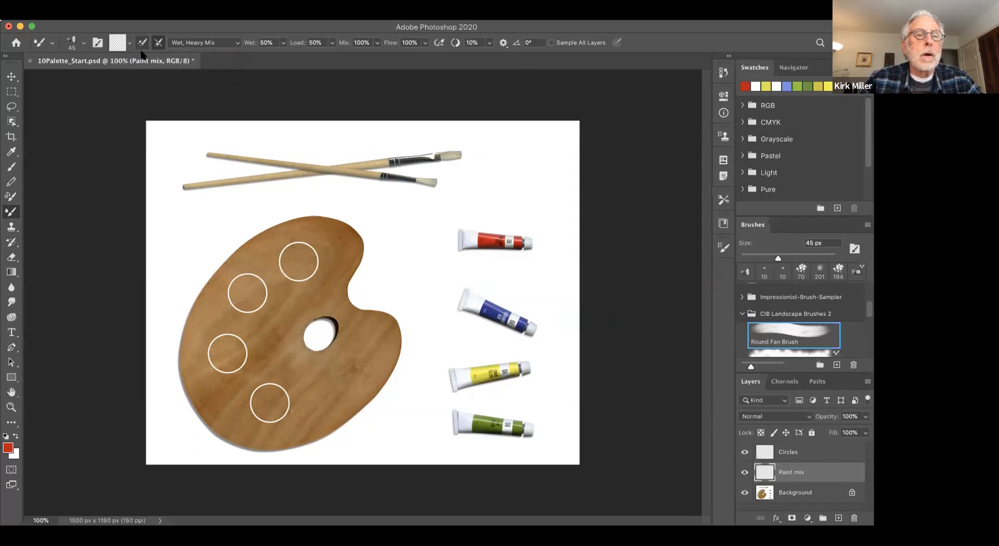
pyautogui.click(128, 43)
pyautogui.click(139, 40)
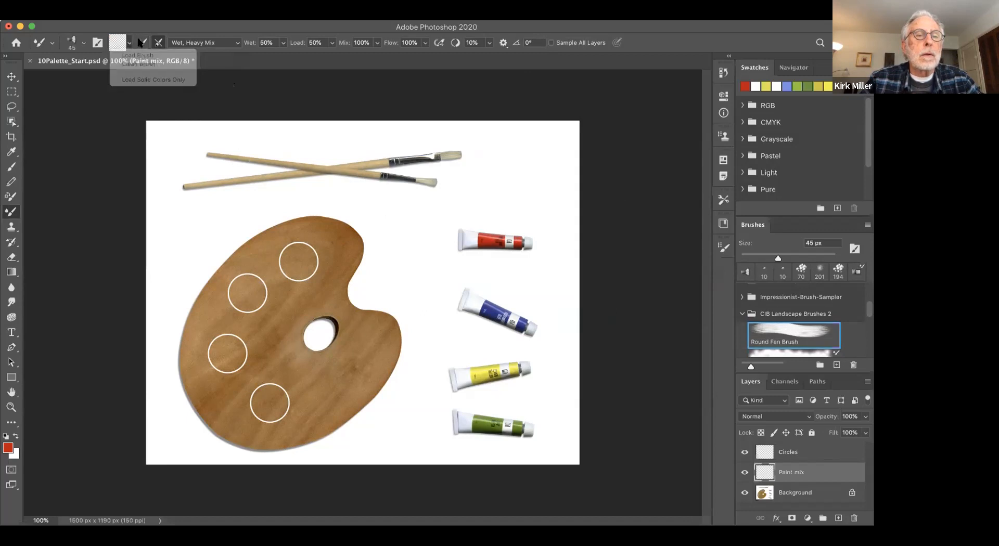
pyautogui.click(141, 43)
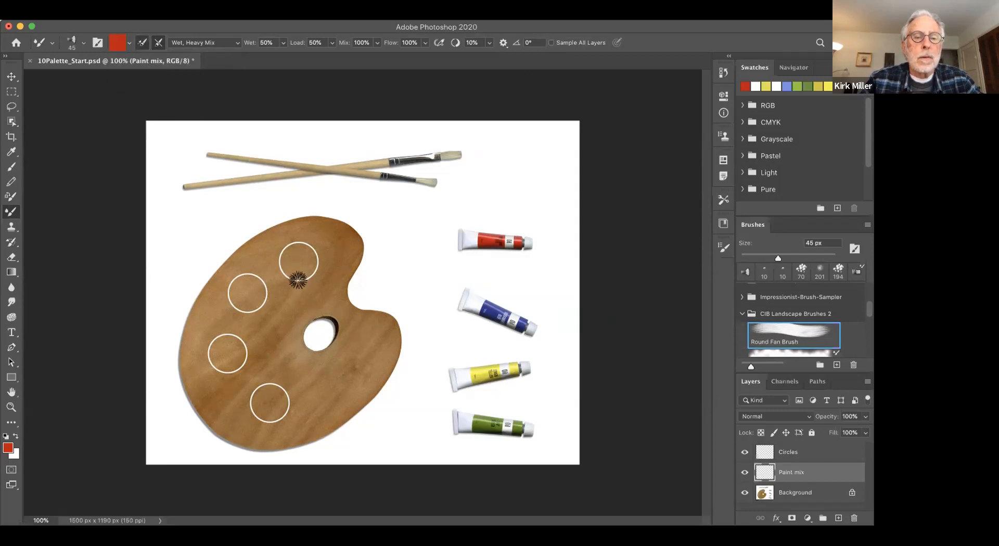
pyautogui.moveTo(311, 260)
pyautogui.mouseDown()
pyautogui.moveTo(302, 266)
pyautogui.moveTo(312, 270)
pyautogui.moveTo(302, 262)
pyautogui.mouseUp()
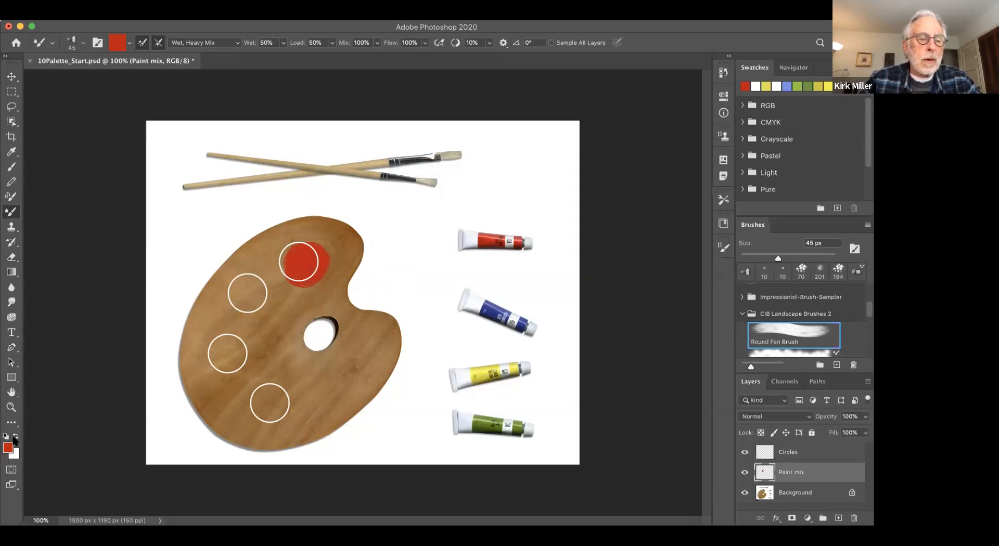
# Step: Set the foreground color to the yellow sampled from the yellow paint tube
pyautogui.click(7, 447)
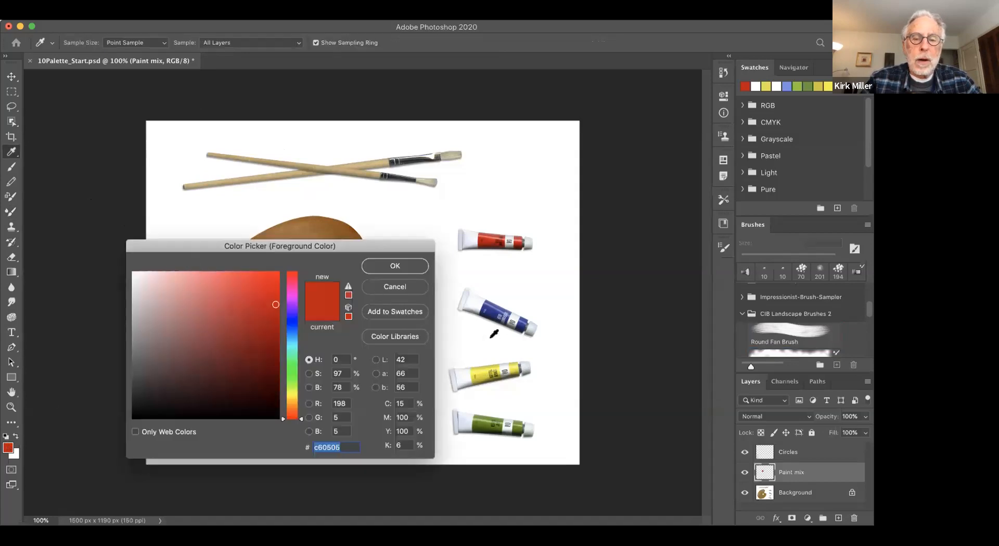
pyautogui.click(483, 371)
pyautogui.click(396, 266)
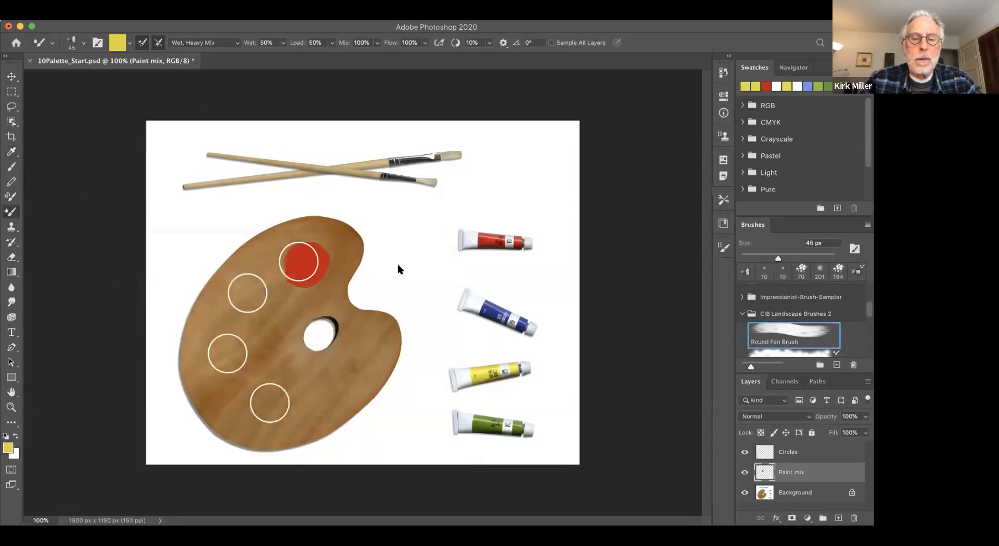
# Step: Brush yellow into the red paint, turn off loading after each stroke, and brush over the red paint again
pyautogui.moveTo(320, 260)
pyautogui.mouseDown()
pyautogui.moveTo(309, 262)
pyautogui.moveTo(325, 271)
pyautogui.moveTo(301, 264)
pyautogui.mouseUp()
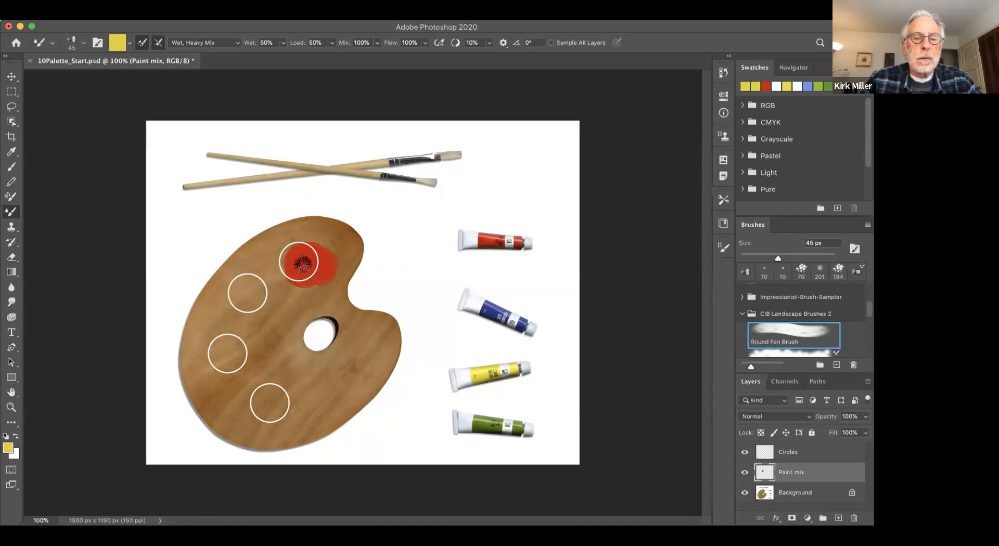
pyautogui.click(143, 44)
pyautogui.moveTo(323, 262); pyautogui.dragTo(311, 260)
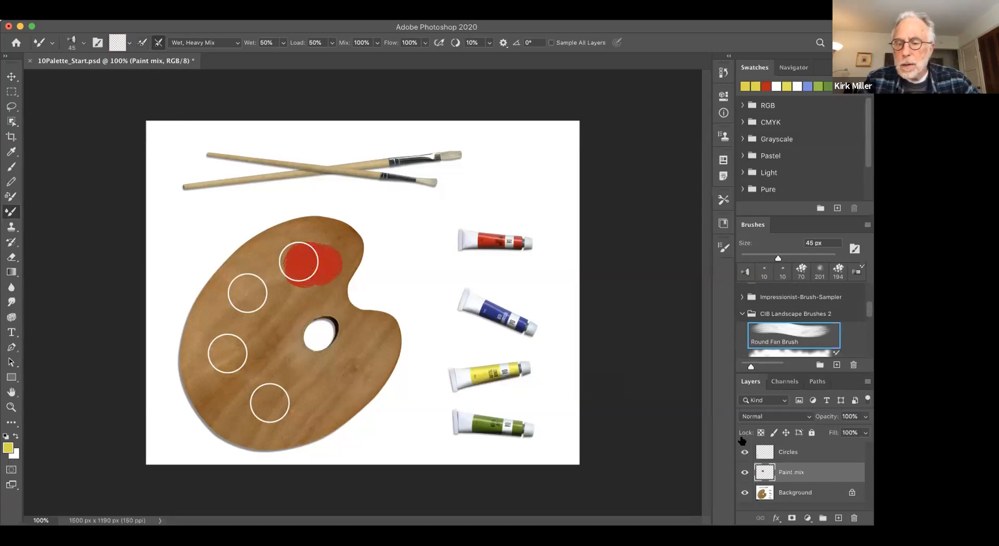
# Step: Choose the Soft Round brush from General Brushes and set its size to 125 px
pyautogui.scroll(2, 801, 335)
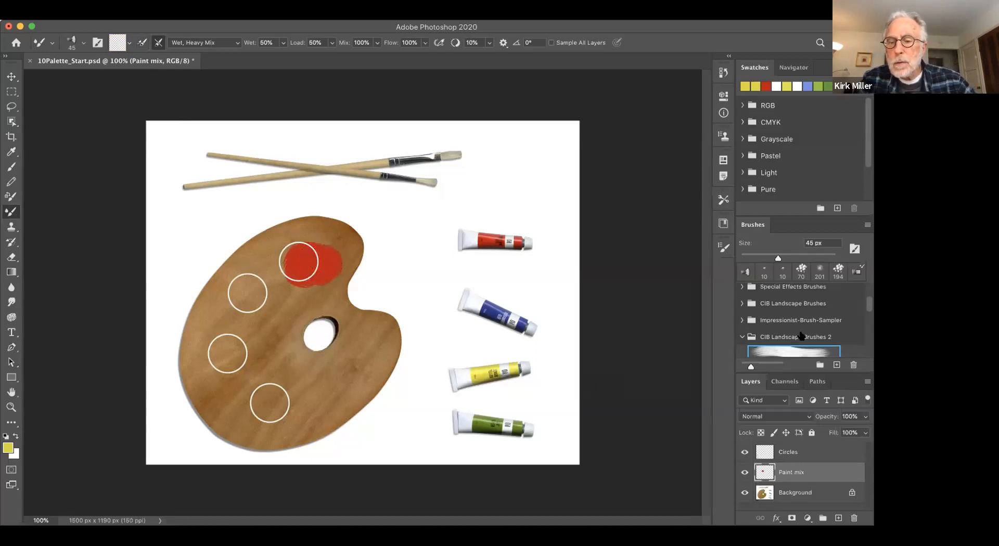
pyautogui.scroll(-5, 802, 336)
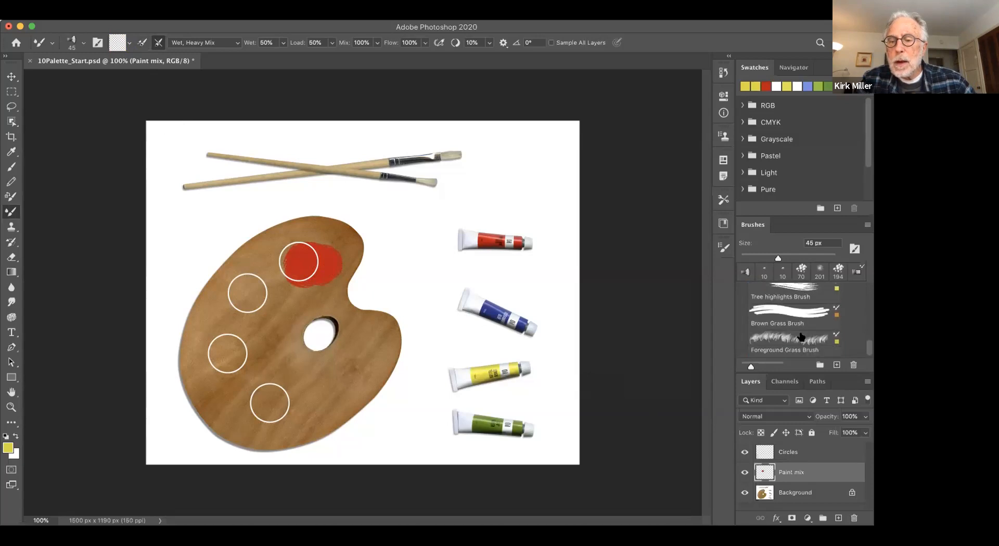
pyautogui.scroll(10, 797, 290)
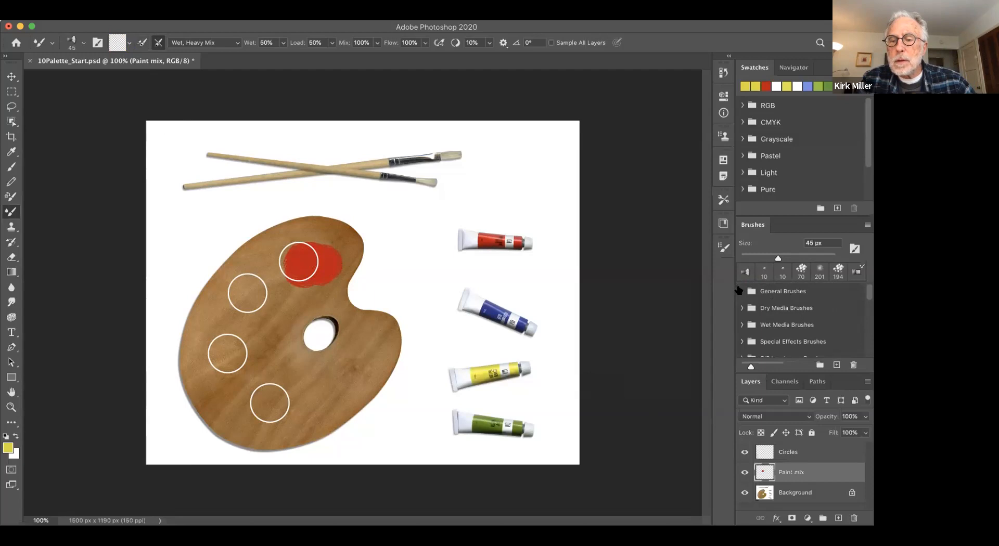
pyautogui.click(745, 294)
pyautogui.click(778, 305)
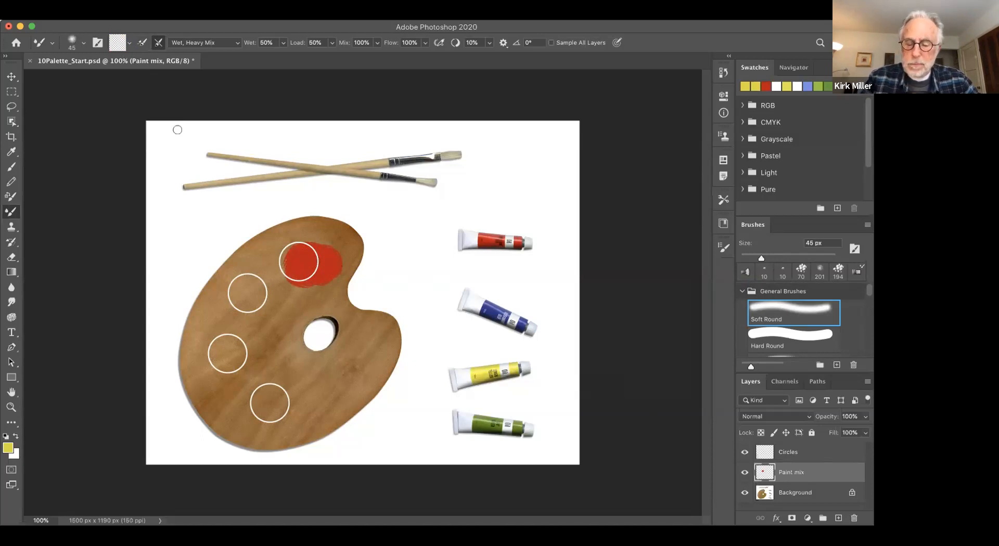
pyautogui.press(']')
pyautogui.press(']')
pyautogui.press(']')
pyautogui.press(']')
pyautogui.press(']')
pyautogui.press(']')
pyautogui.press(']')
pyautogui.press(']')
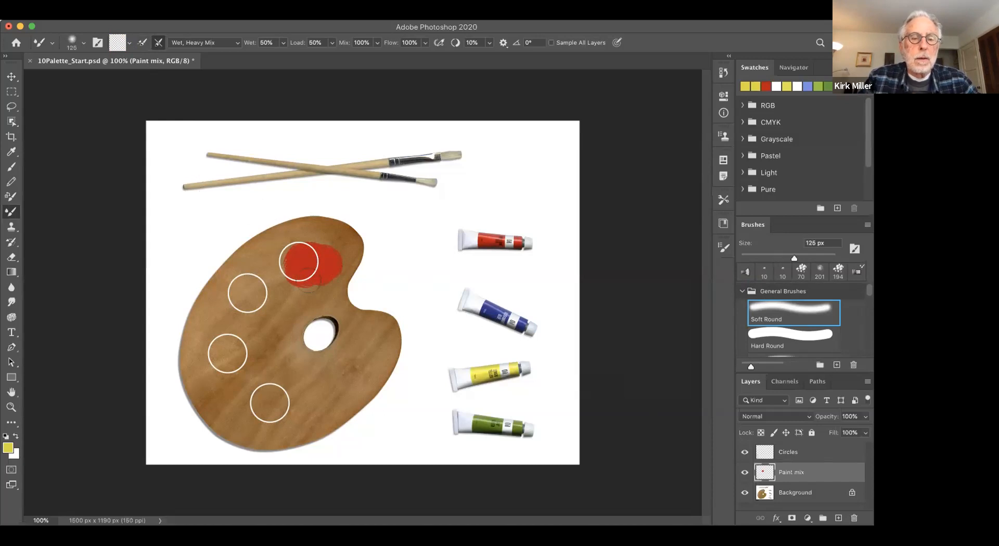
# Step: Dab the red paint with the clean brush, load the brush with yellow, and dab the red paint again
pyautogui.click(304, 252)
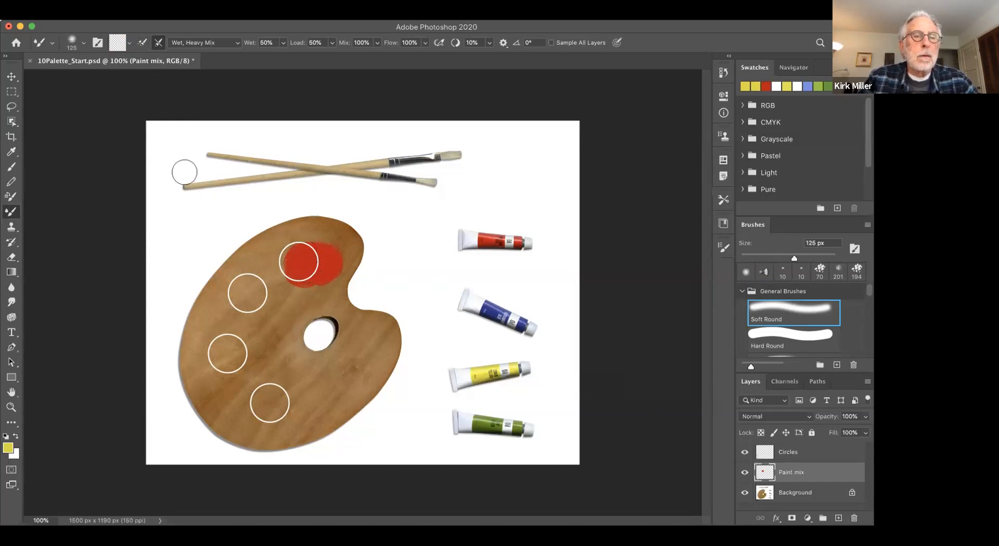
pyautogui.click(129, 44)
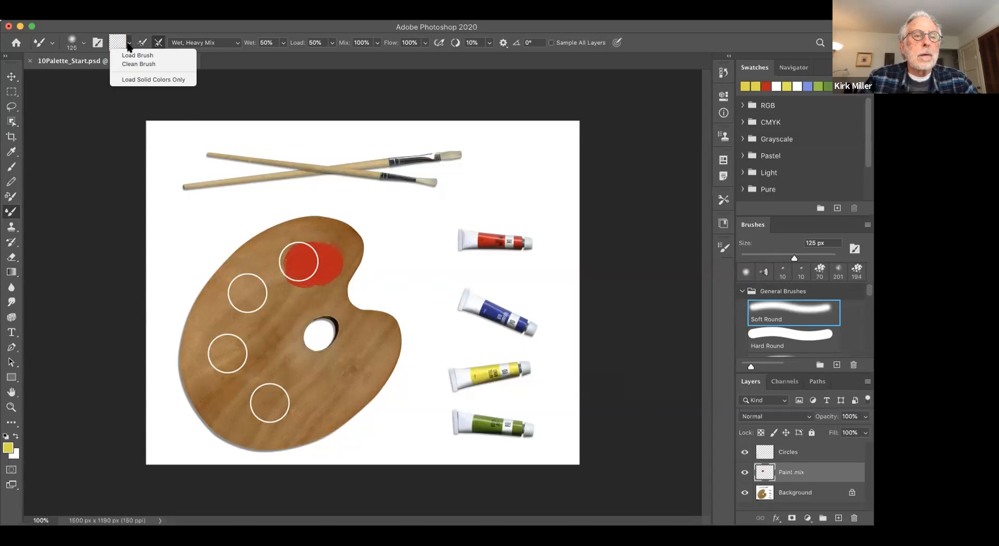
pyautogui.click(134, 56)
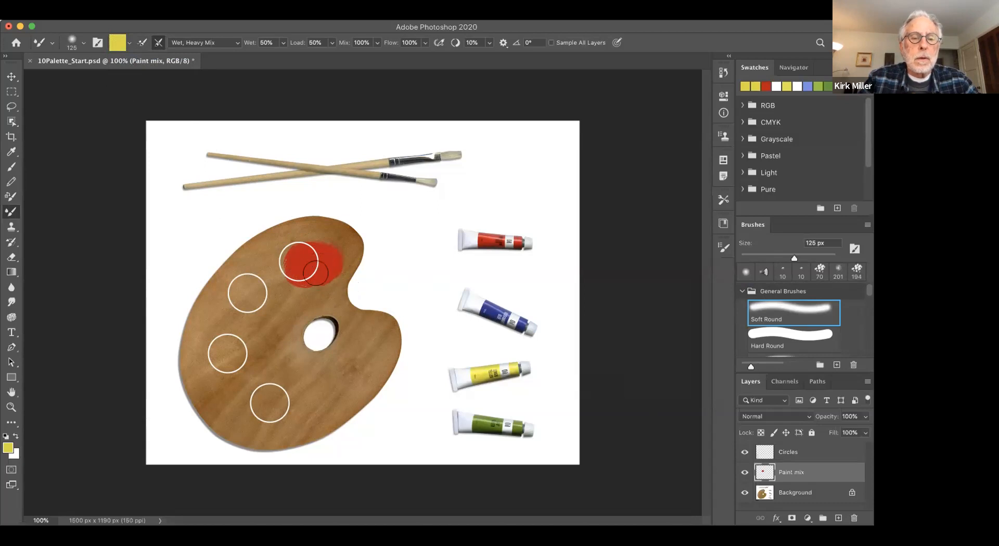
pyautogui.click(315, 275)
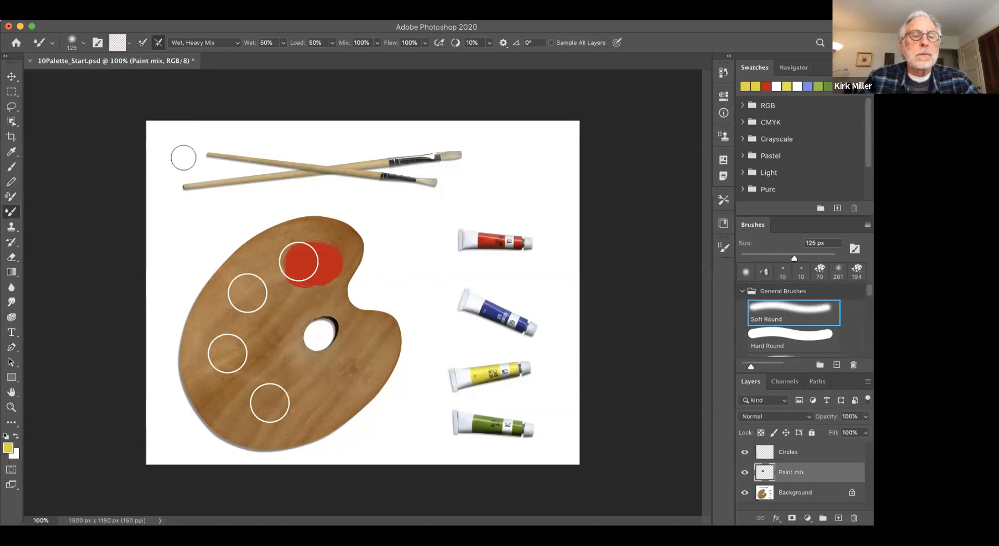
# Step: Turn on loading and turn off cleaning after each stroke, and blend yellow into the right side of the red paint
pyautogui.click(137, 44)
pyautogui.click(157, 43)
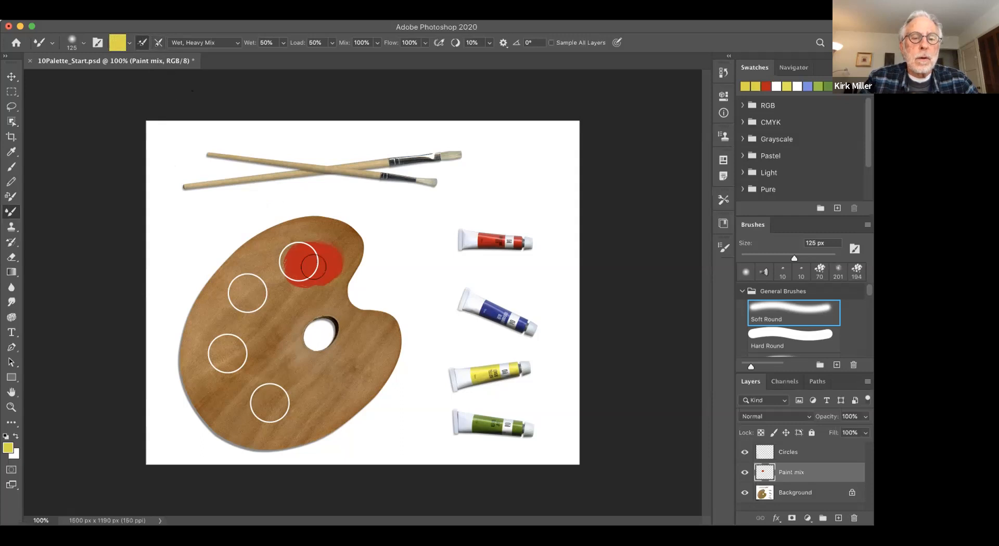
pyautogui.moveTo(319, 278)
pyautogui.mouseDown()
pyautogui.moveTo(335, 265)
pyautogui.moveTo(308, 260)
pyautogui.moveTo(328, 251)
pyautogui.moveTo(312, 250)
pyautogui.moveTo(333, 268)
pyautogui.moveTo(336, 243)
pyautogui.moveTo(327, 259)
pyautogui.mouseUp()
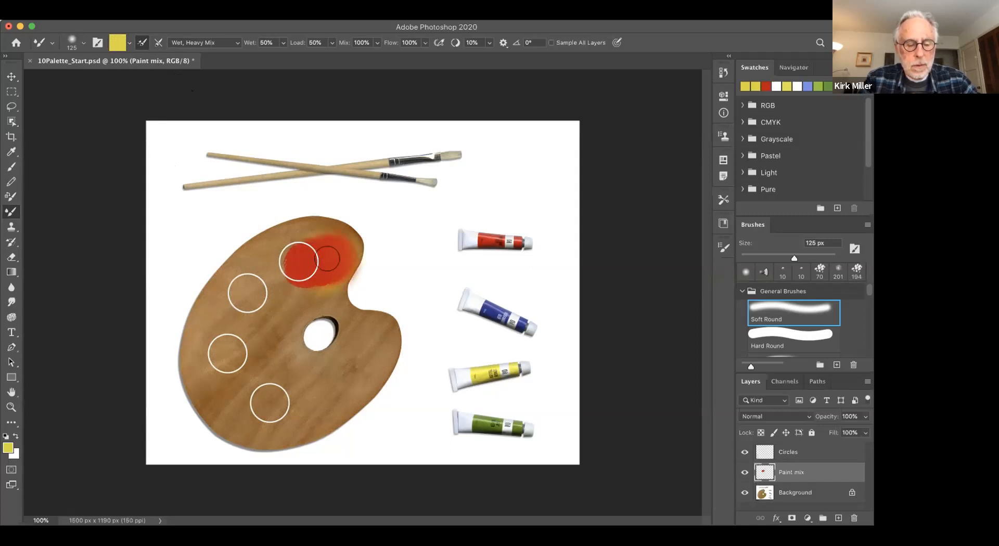
# Step: Undo the red and yellow strokes on the palette and brush an orange mix over the uppermost circle
pyautogui.press('super+z')
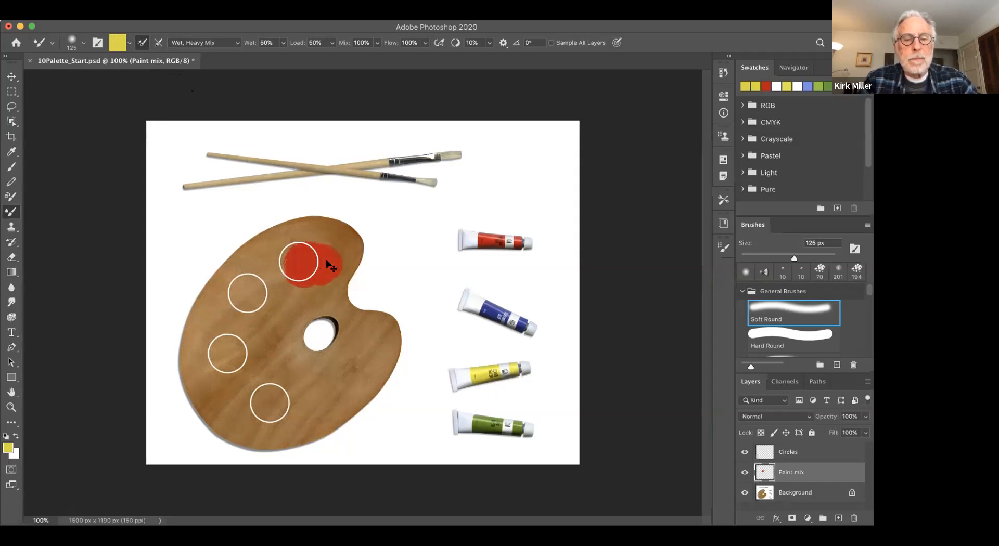
pyautogui.press('super+z')
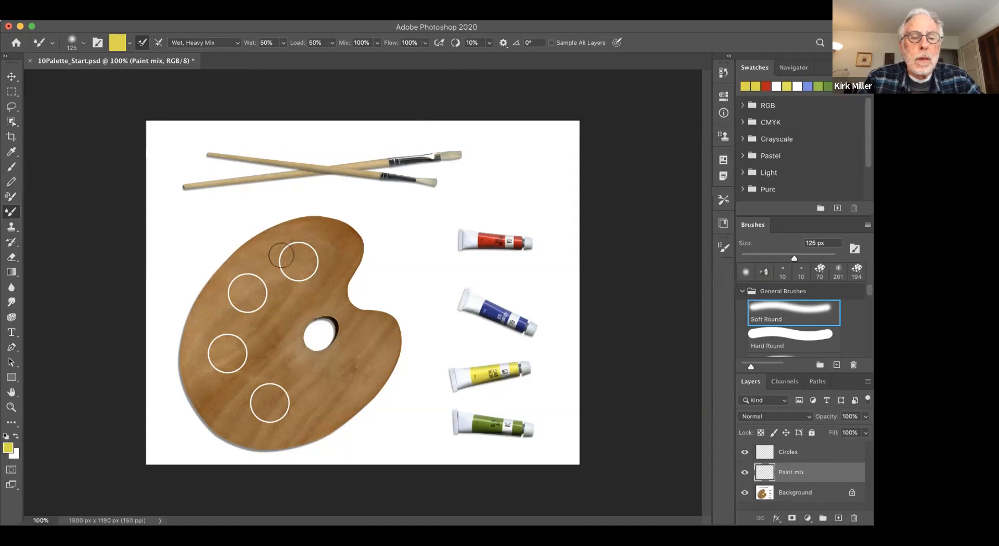
pyautogui.moveTo(310, 263)
pyautogui.mouseDown()
pyautogui.moveTo(300, 260)
pyautogui.moveTo(315, 254)
pyautogui.moveTo(305, 259)
pyautogui.mouseUp()
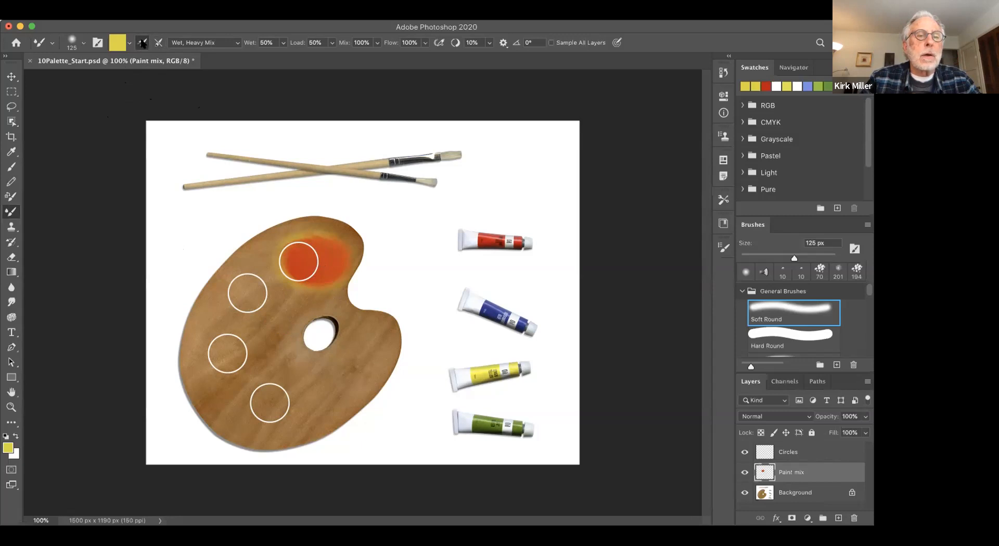
# Step: Toggle the cleaning and loading options for the yellow brush and paint a yellow patch over the second circle
pyautogui.click(156, 44)
pyautogui.click(159, 44)
pyautogui.click(141, 43)
pyautogui.moveTo(259, 292)
pyautogui.mouseDown()
pyautogui.moveTo(244, 288)
pyautogui.moveTo(258, 301)
pyautogui.moveTo(245, 284)
pyautogui.mouseUp()
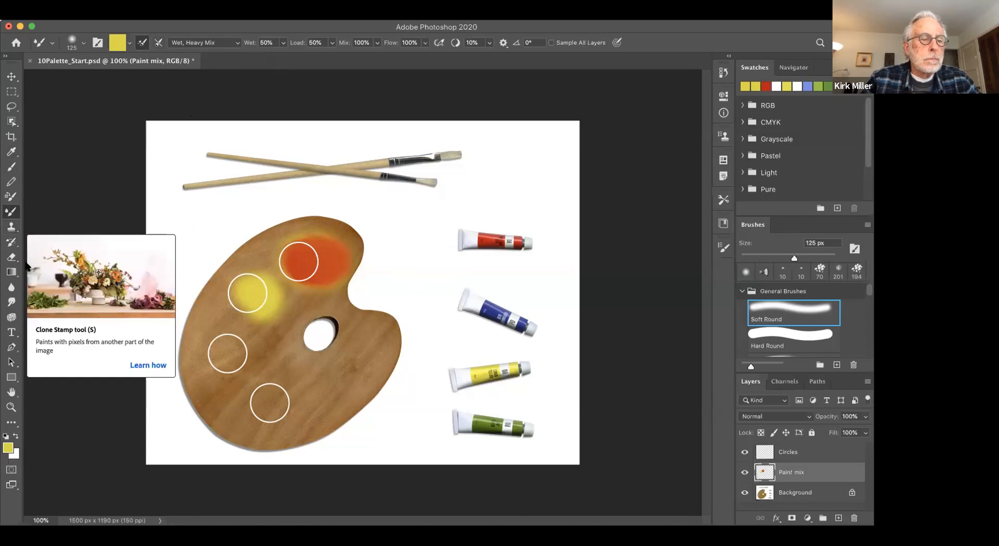
# Step: Sample blue from the blue paint tube and brush over the yellow patch with the Mixer Brush
pyautogui.click(11, 151)
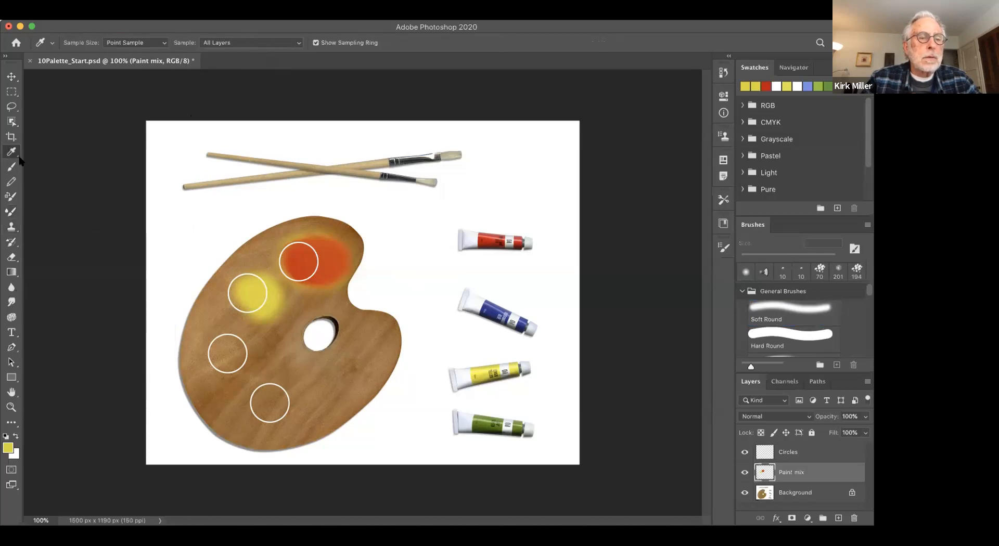
pyautogui.click(492, 310)
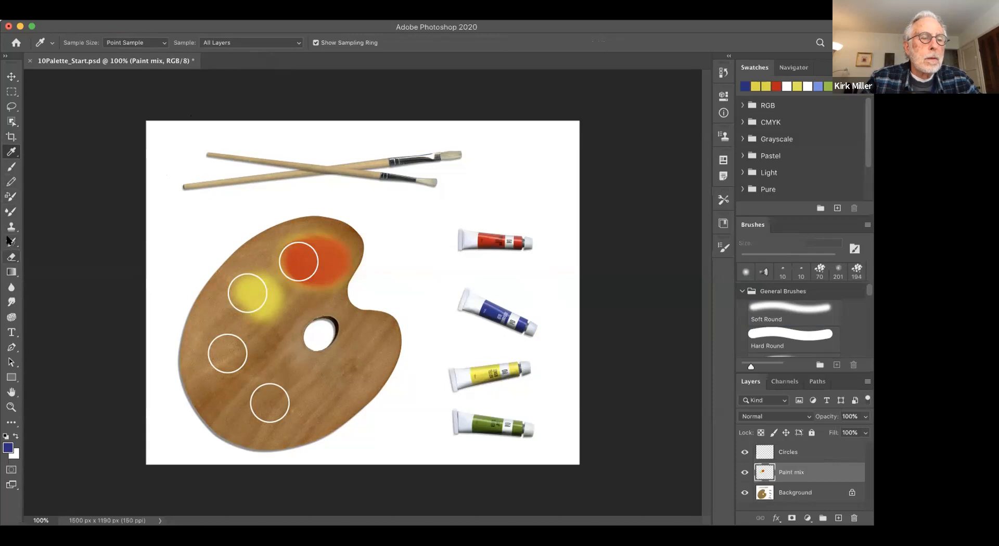
pyautogui.click(12, 212)
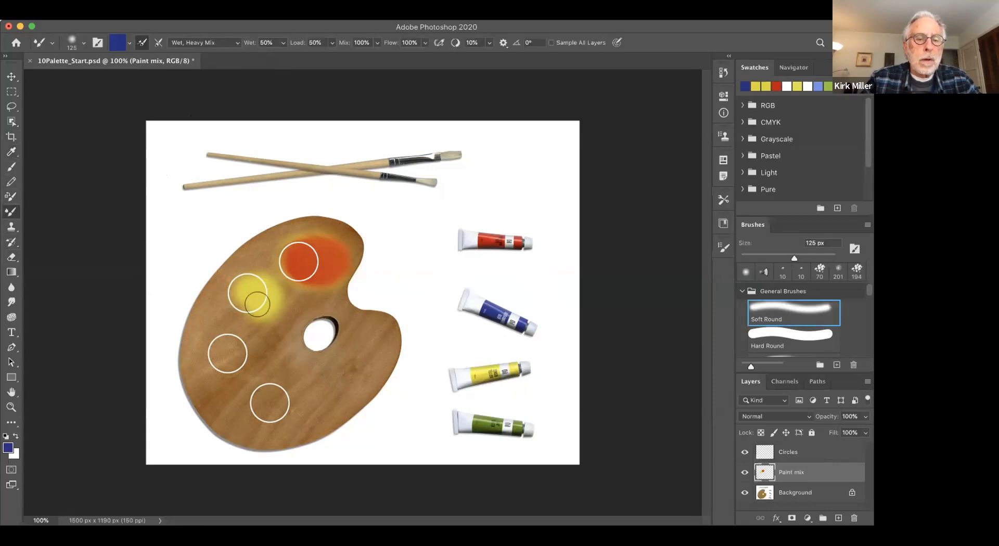
pyautogui.moveTo(275, 302)
pyautogui.mouseDown()
pyautogui.moveTo(248, 307)
pyautogui.moveTo(270, 304)
pyautogui.mouseUp()
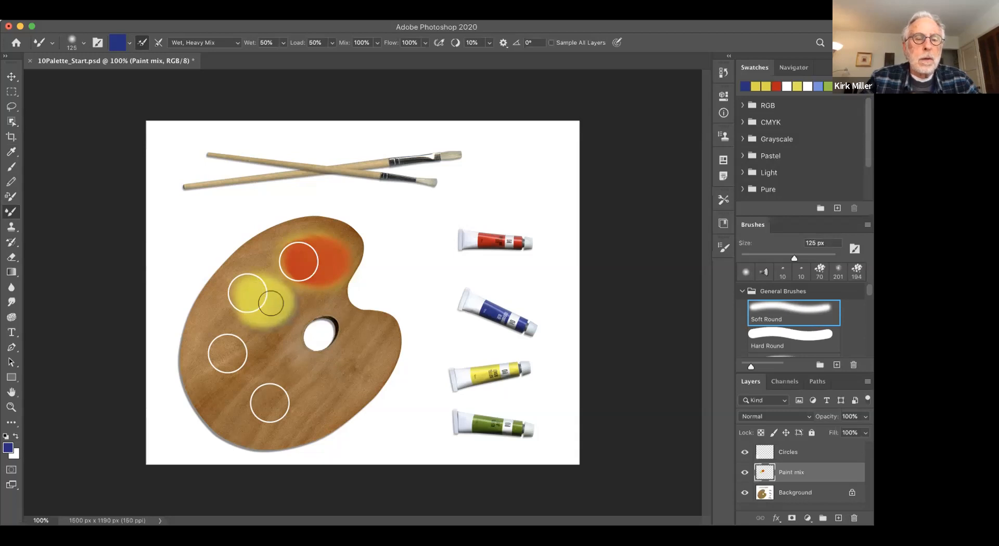
# Step: Turn off loading and turn on cleaning after each stroke, and brush over the yellow patch again
pyautogui.click(159, 44)
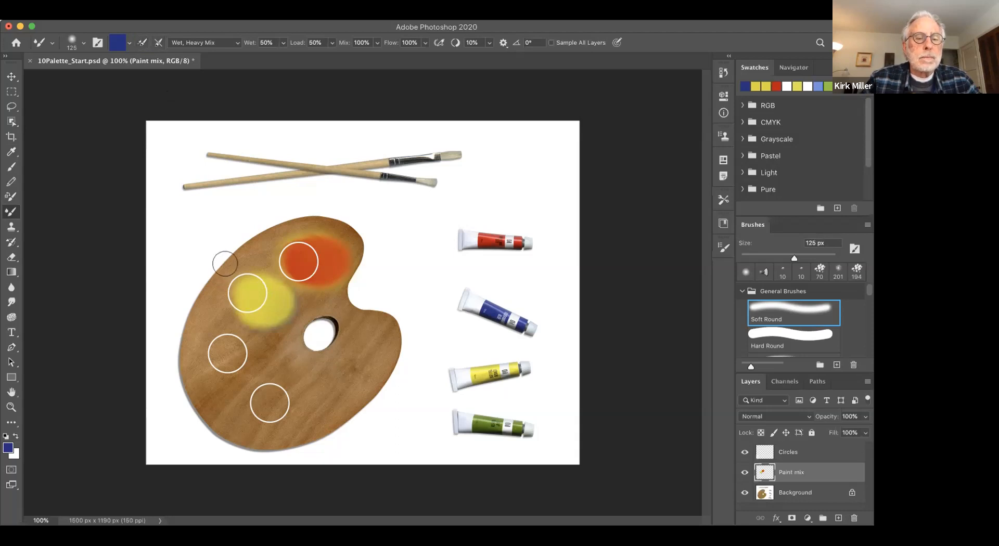
pyautogui.click(159, 43)
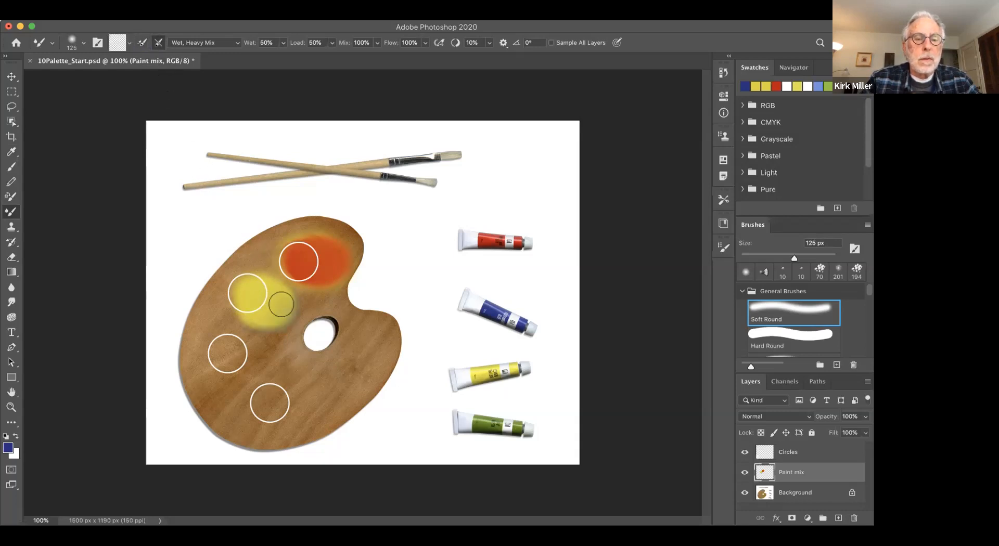
pyautogui.moveTo(281, 303); pyautogui.dragTo(261, 301)
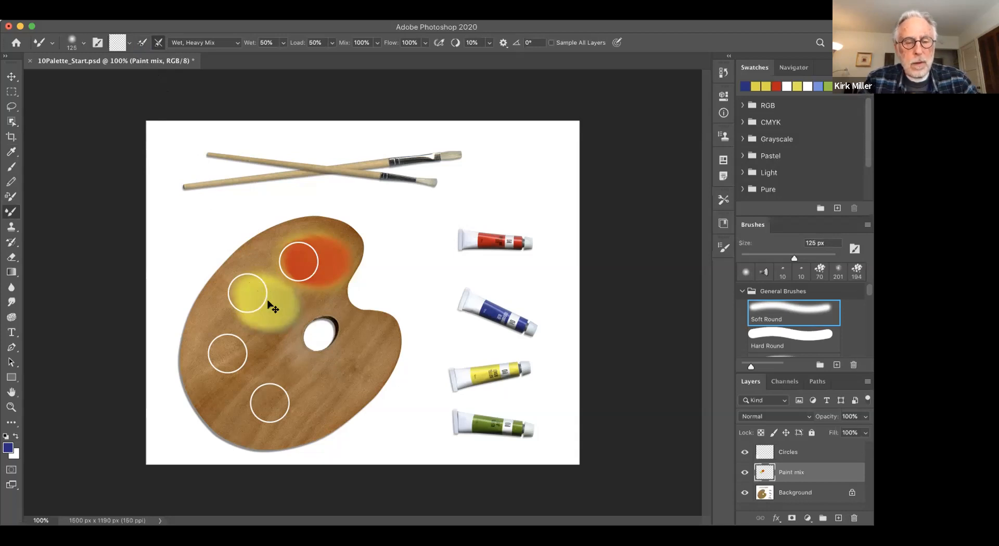
# Step: Undo all the paint strokes on the palette and load the Mixer Brush with blue after each stroke
pyautogui.press('super+z')
pyautogui.press('super+z')
pyautogui.press('super+z')
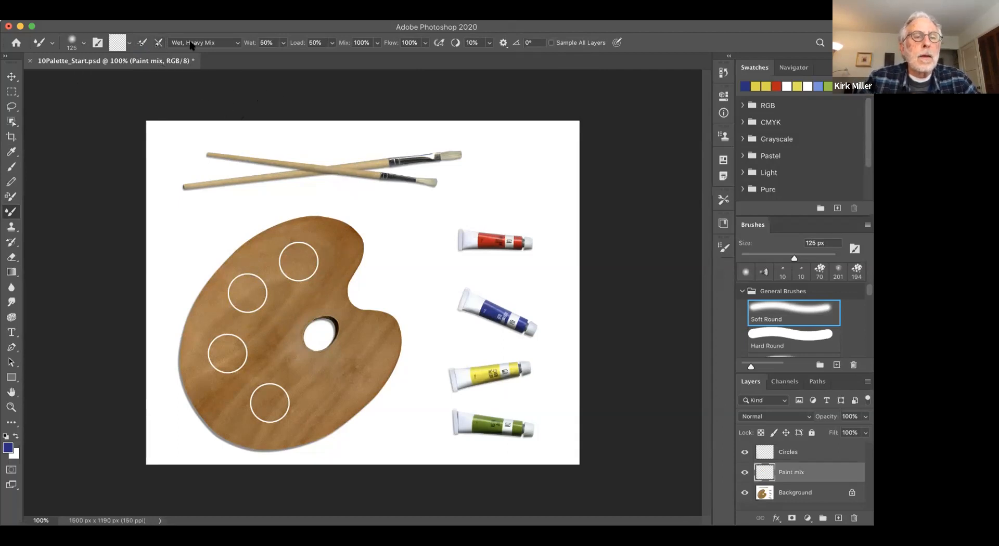
pyautogui.click(135, 43)
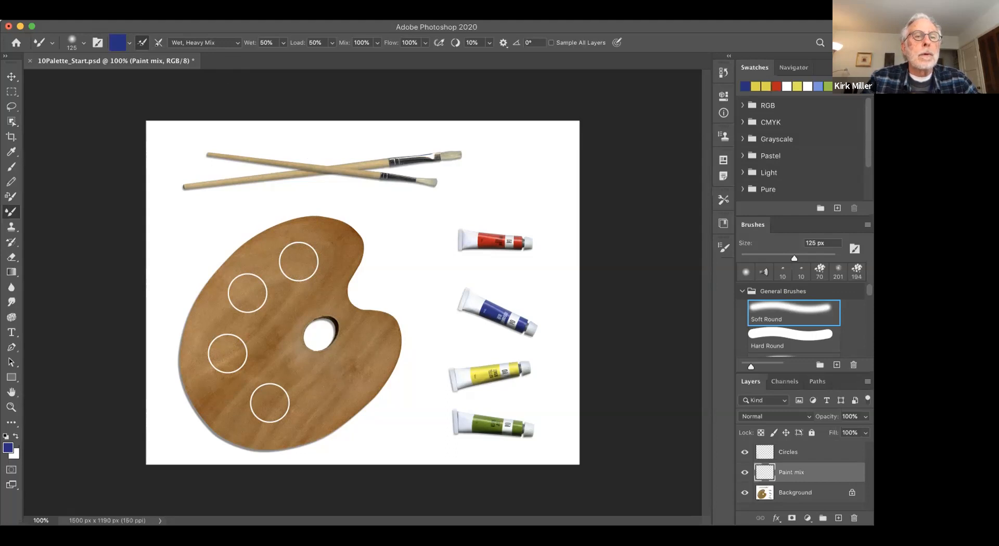
# Step: Open 10Palette_Start.psd from the Lesson10 folder
pyautogui.click(41, 20)
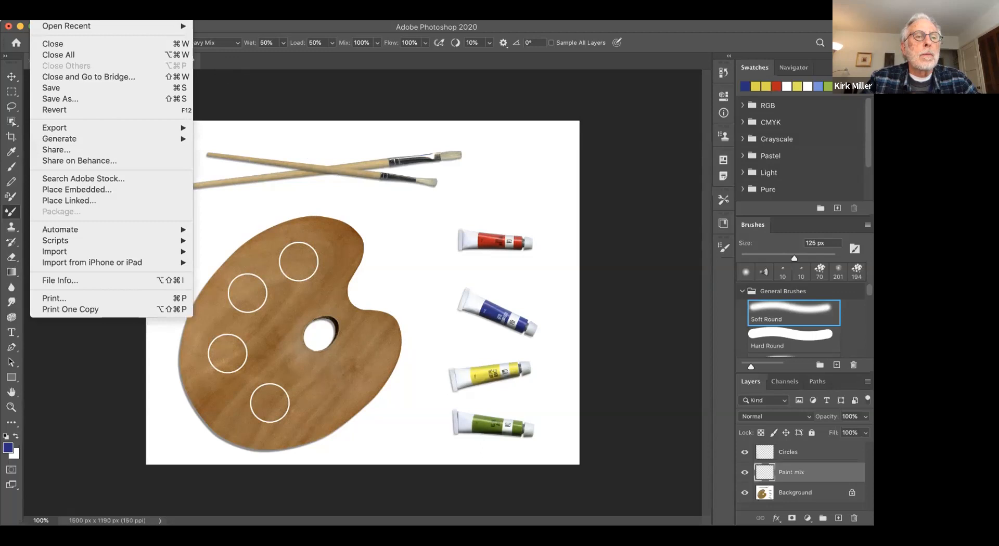
pyautogui.click(54, 20)
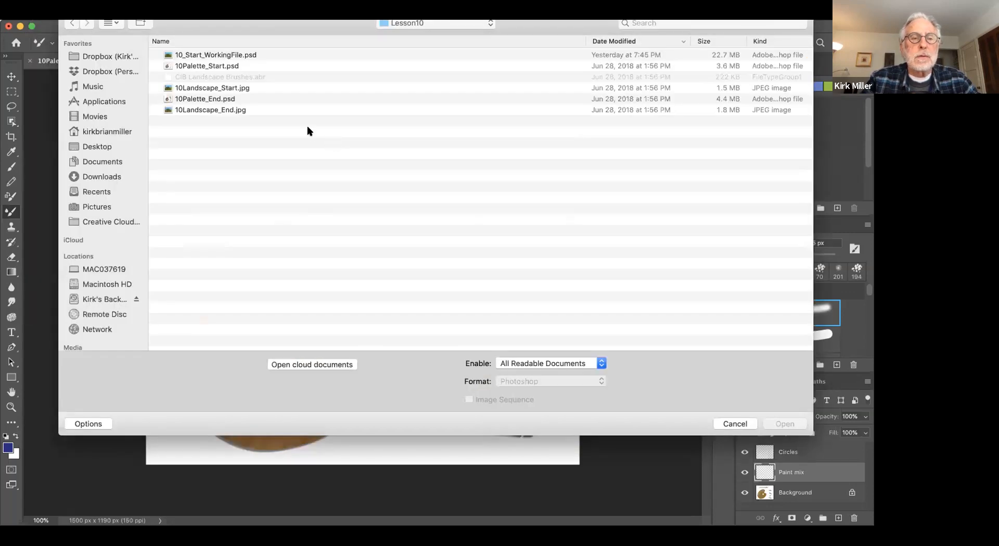
pyautogui.click(203, 68)
pyautogui.click(785, 423)
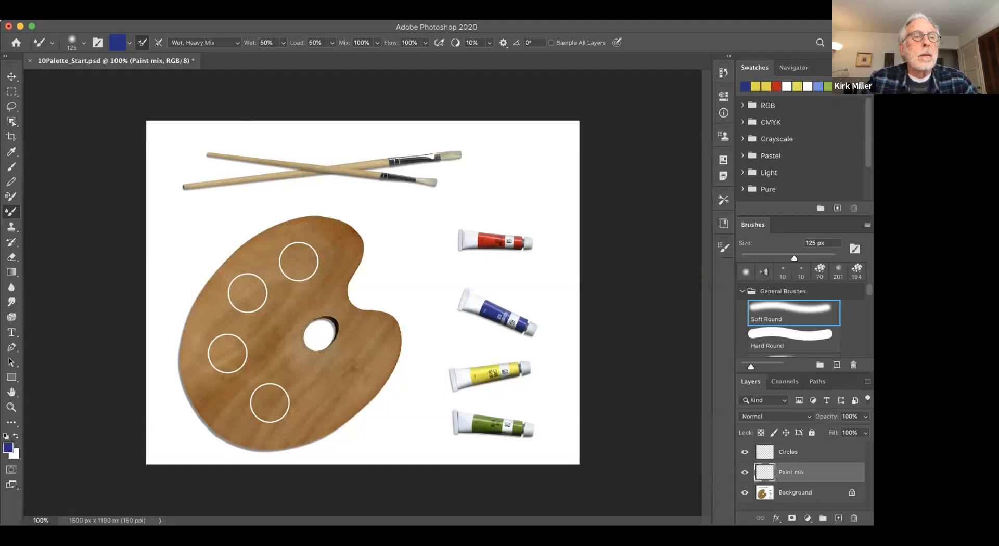
# Step: Open the finished palette file 10Palette_End.psd from the Lesson10 folder
pyautogui.click(40, 10)
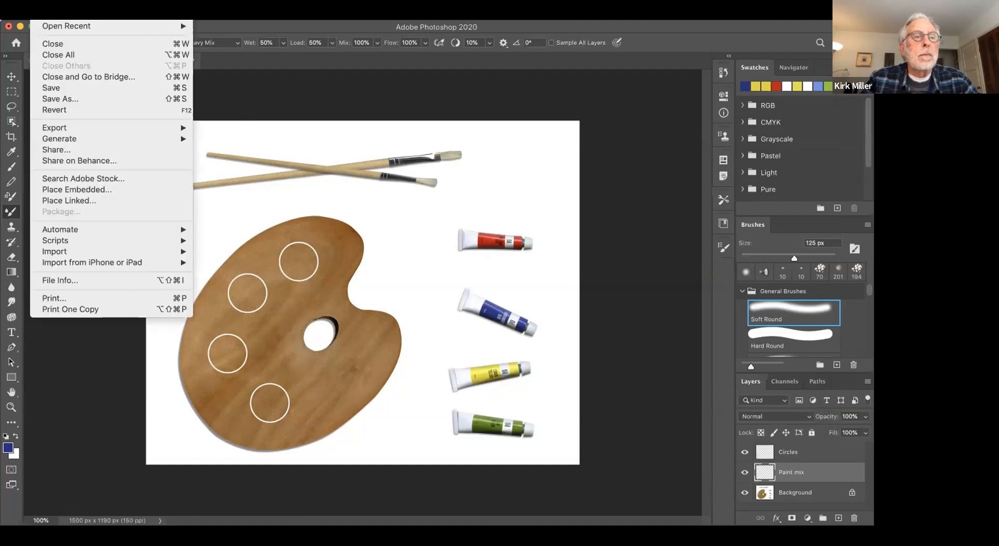
pyautogui.click(54, 2)
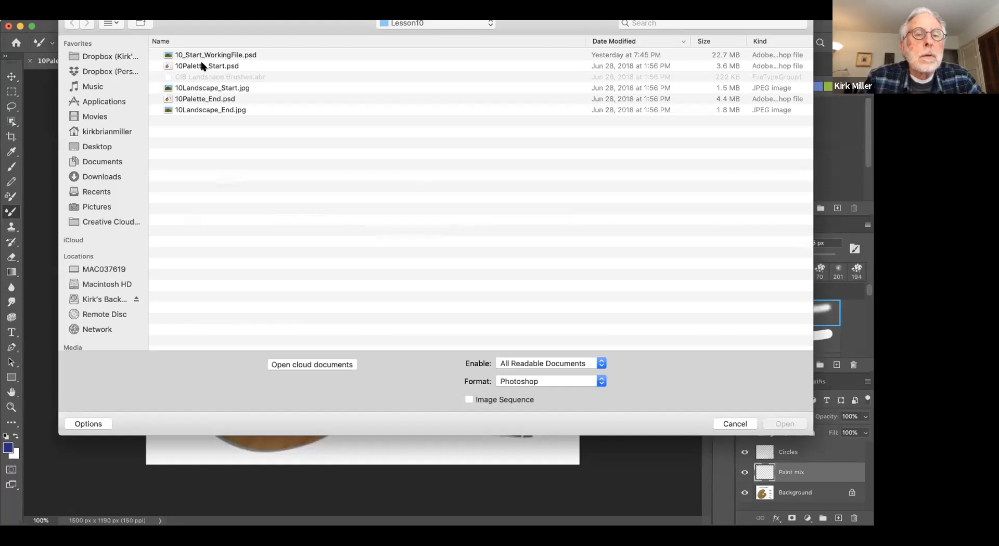
pyautogui.click(201, 101)
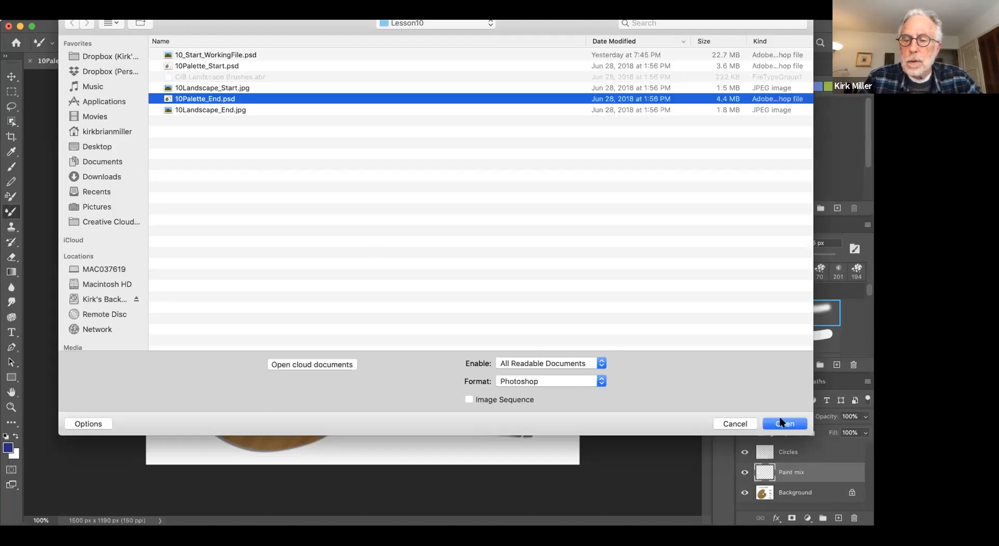
pyautogui.click(780, 424)
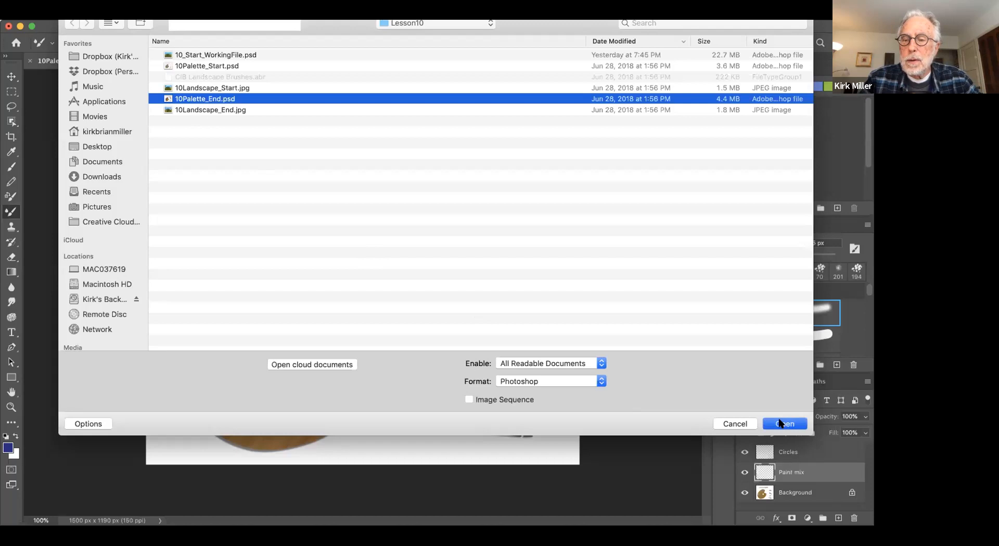
# Step: Add a new layer above Paint mix, hide the Paint mix layer and show the Circles layer
pyautogui.click(765, 471)
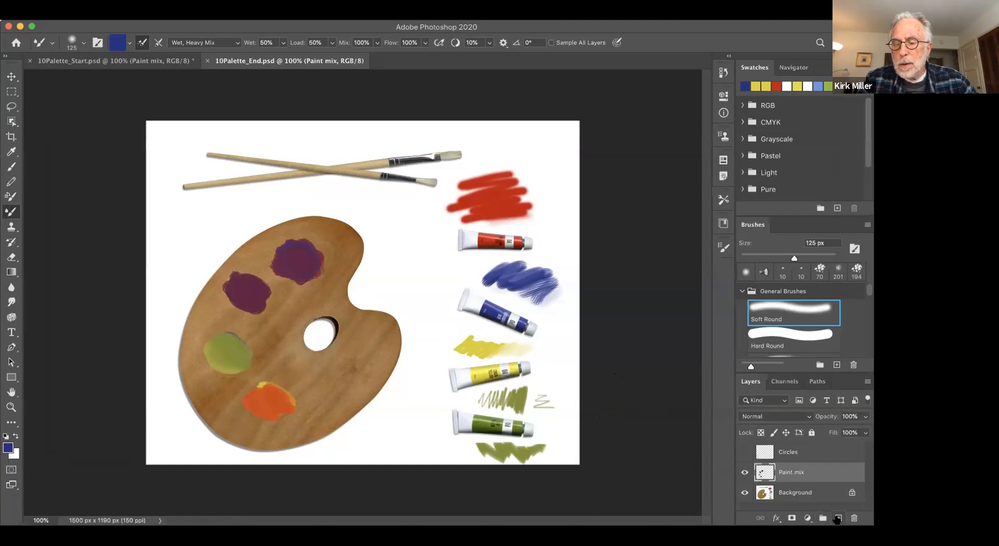
pyautogui.click(837, 519)
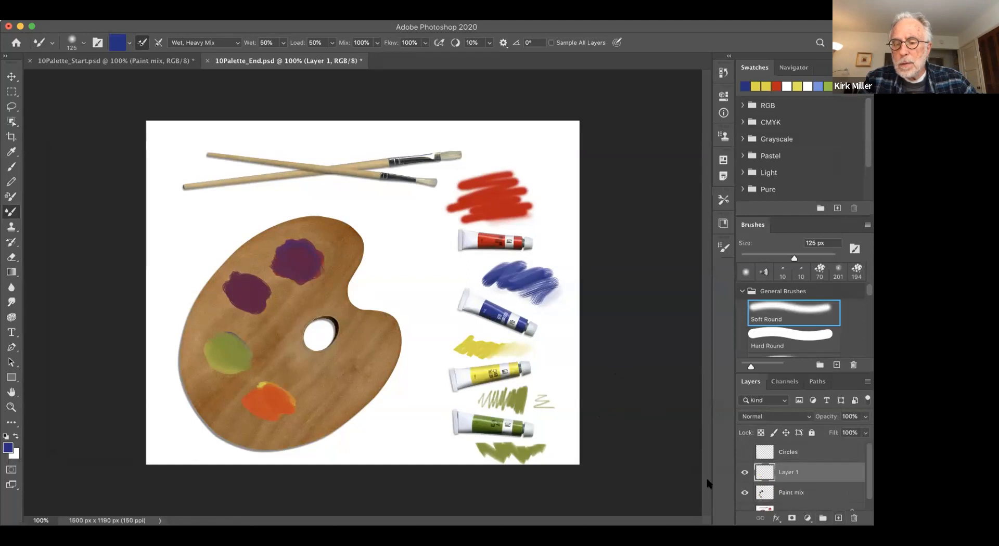
pyautogui.click(744, 492)
pyautogui.click(743, 451)
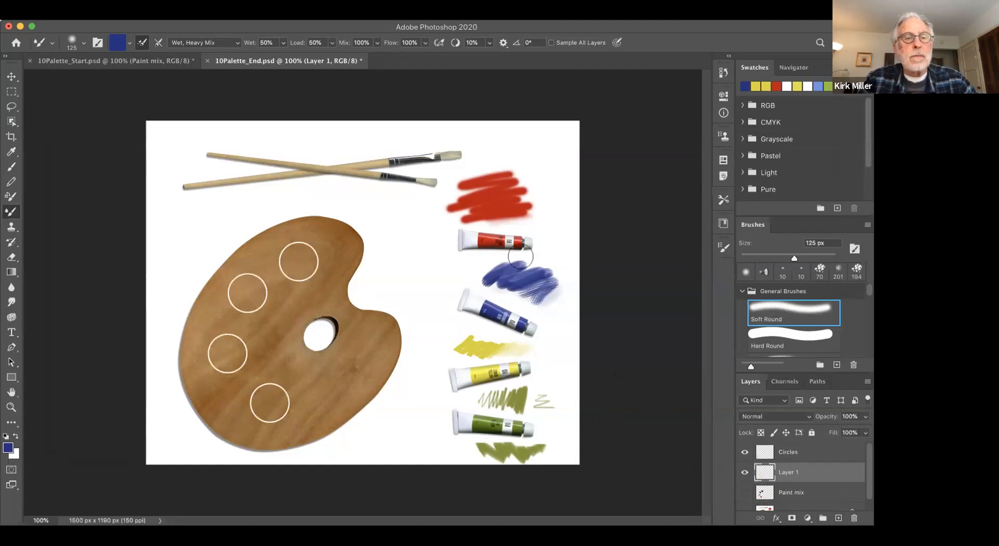
# Step: Paint blue over the uppermost circle, blend in yellow sampled from its tube, and switch from loading to cleaning the brush after each stroke
pyautogui.moveTo(309, 257)
pyautogui.mouseDown()
pyautogui.moveTo(299, 264)
pyautogui.moveTo(307, 249)
pyautogui.moveTo(300, 262)
pyautogui.mouseUp()
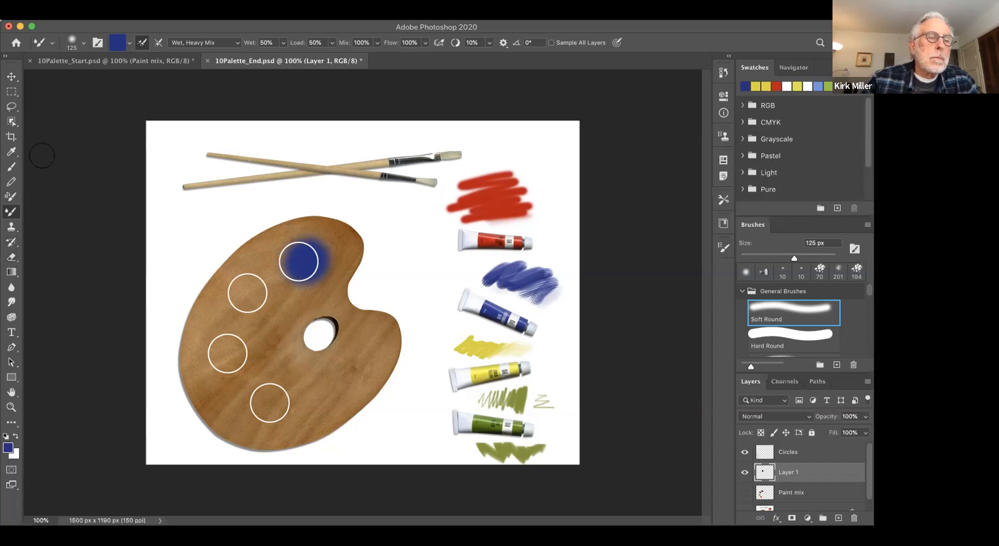
pyautogui.click(11, 151)
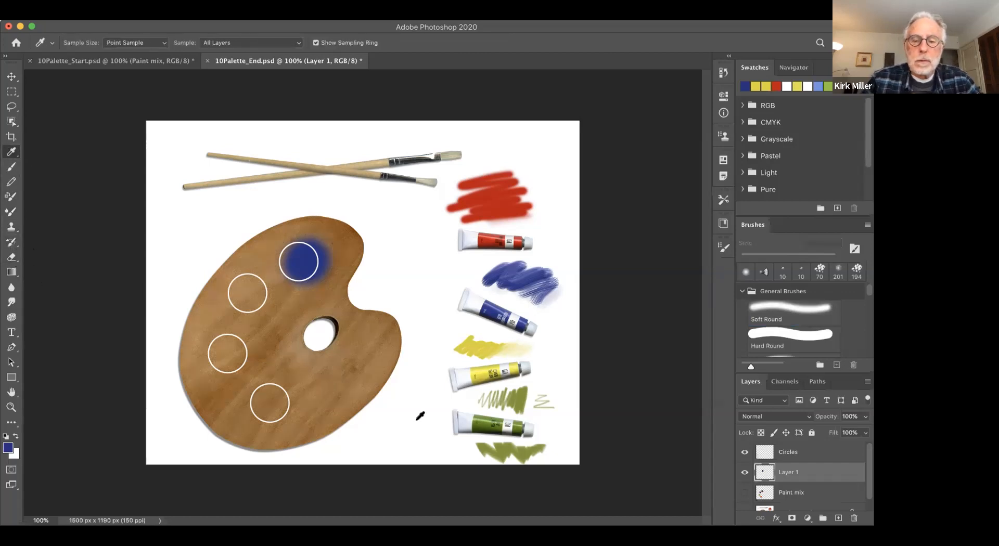
pyautogui.click(484, 370)
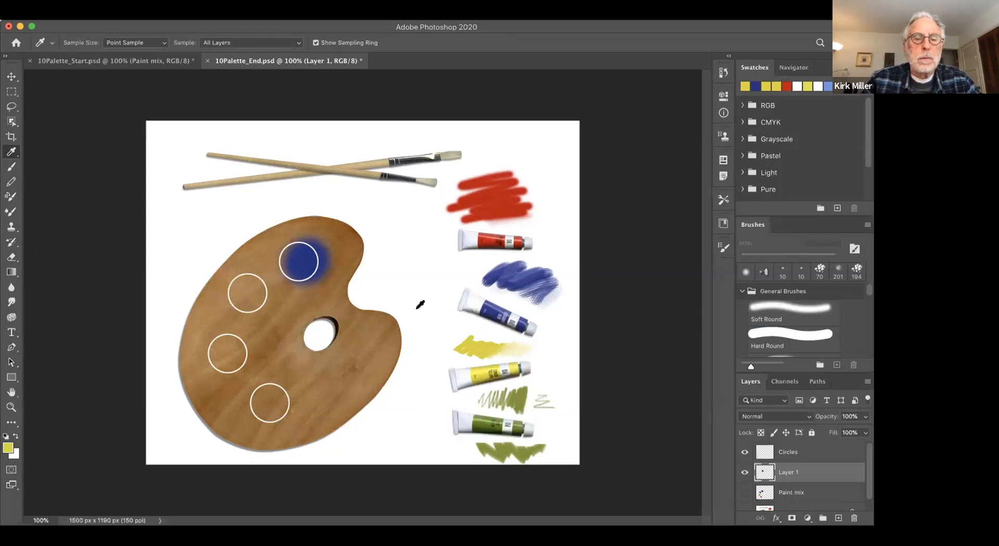
pyautogui.click(10, 211)
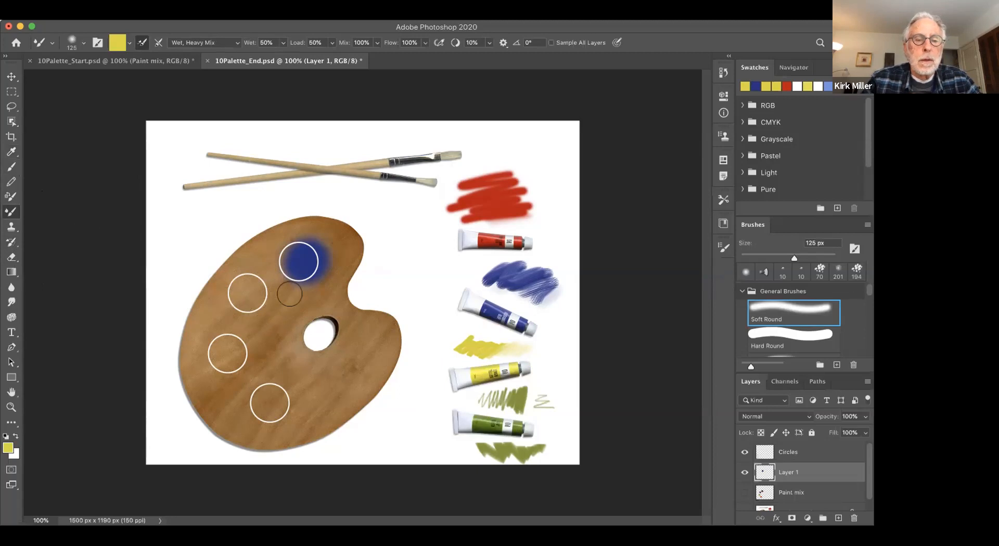
pyautogui.moveTo(315, 268)
pyautogui.mouseDown()
pyautogui.moveTo(322, 248)
pyautogui.moveTo(310, 264)
pyautogui.moveTo(328, 259)
pyautogui.moveTo(316, 273)
pyautogui.moveTo(328, 251)
pyautogui.moveTo(314, 266)
pyautogui.moveTo(332, 259)
pyautogui.moveTo(315, 266)
pyautogui.moveTo(310, 256)
pyautogui.moveTo(316, 277)
pyautogui.moveTo(318, 251)
pyautogui.moveTo(333, 269)
pyautogui.moveTo(314, 247)
pyautogui.moveTo(331, 269)
pyautogui.moveTo(309, 256)
pyautogui.moveTo(330, 244)
pyautogui.moveTo(314, 268)
pyautogui.moveTo(332, 257)
pyautogui.moveTo(323, 268)
pyautogui.moveTo(328, 243)
pyautogui.moveTo(306, 255)
pyautogui.moveTo(299, 233)
pyautogui.mouseUp()
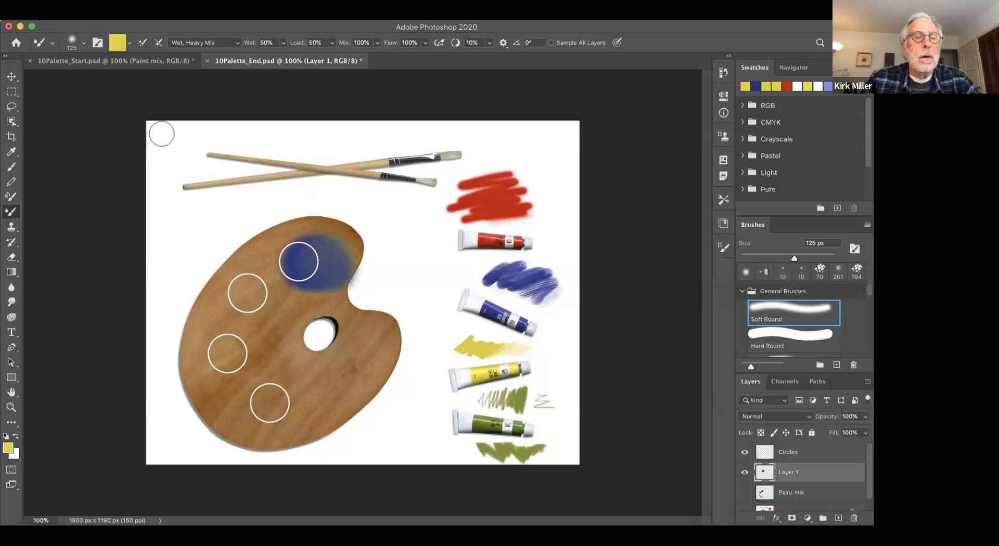
pyautogui.click(157, 43)
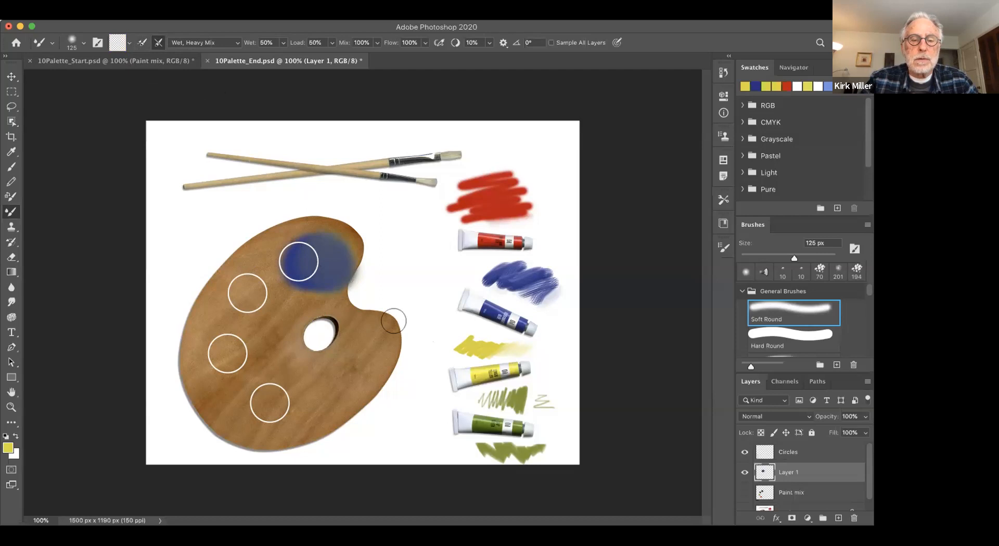
# Step: Show the Paint mix layer, keep the Circles layer shown, and hide Layer 1 with the blue test paint
pyautogui.click(744, 492)
pyautogui.click(741, 452)
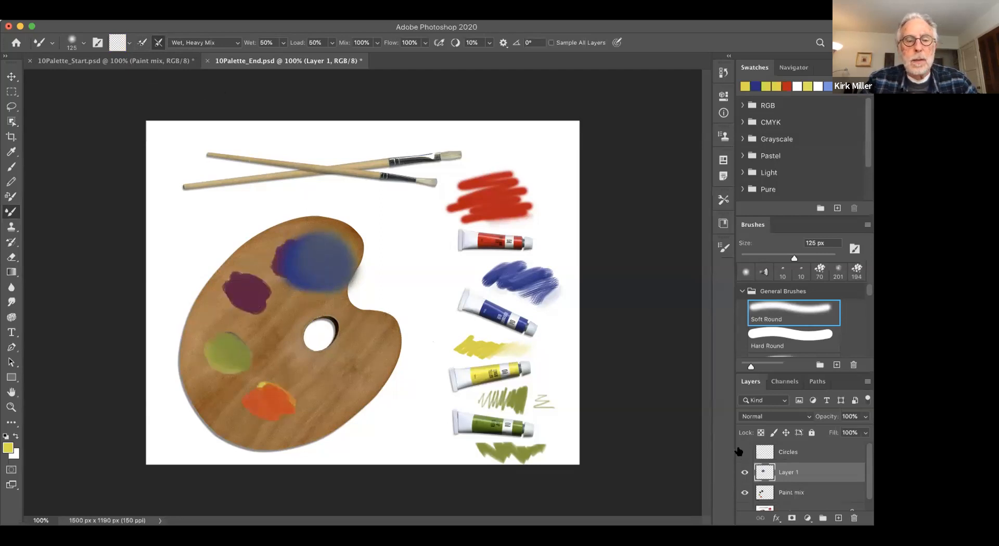
pyautogui.click(740, 452)
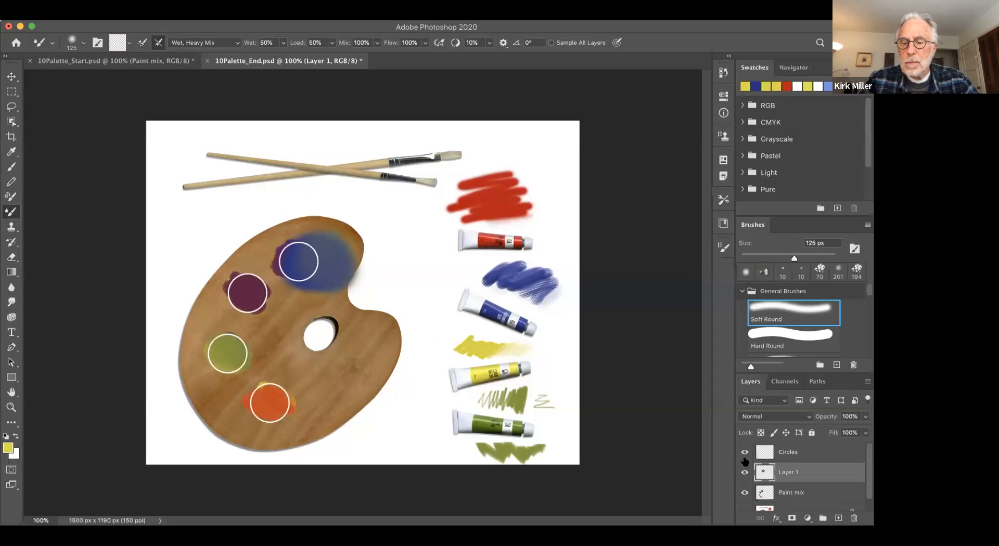
pyautogui.click(745, 473)
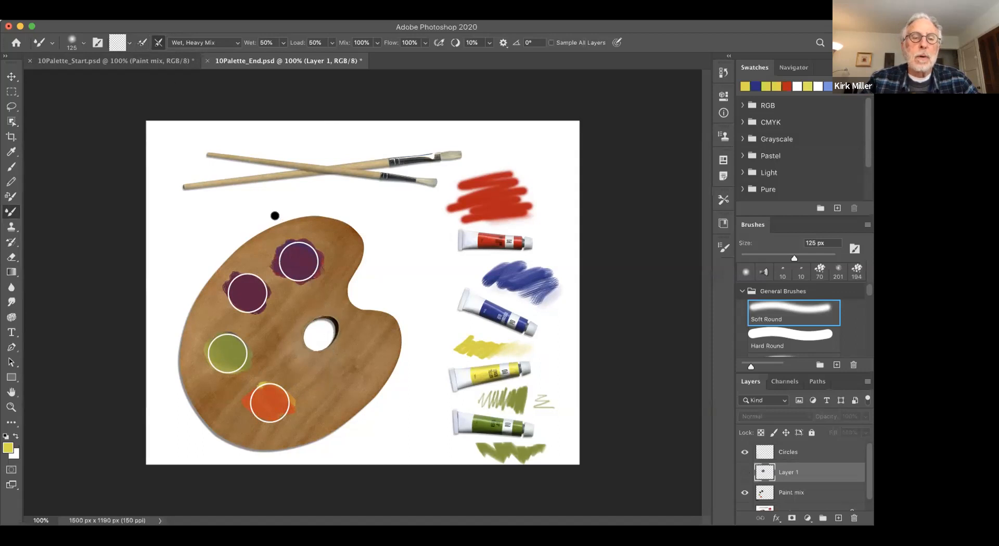
# Step: Open 10Landscape_Start.jpg and 10Landscape_End.jpg together from the Lesson10 folder
pyautogui.click(85, 25)
pyautogui.click(60, 2)
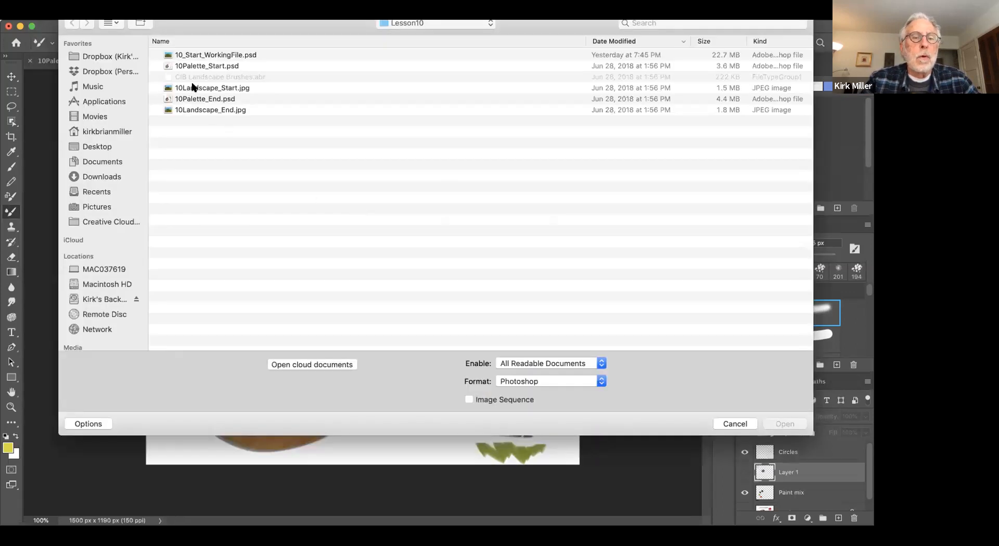
pyautogui.click(192, 89)
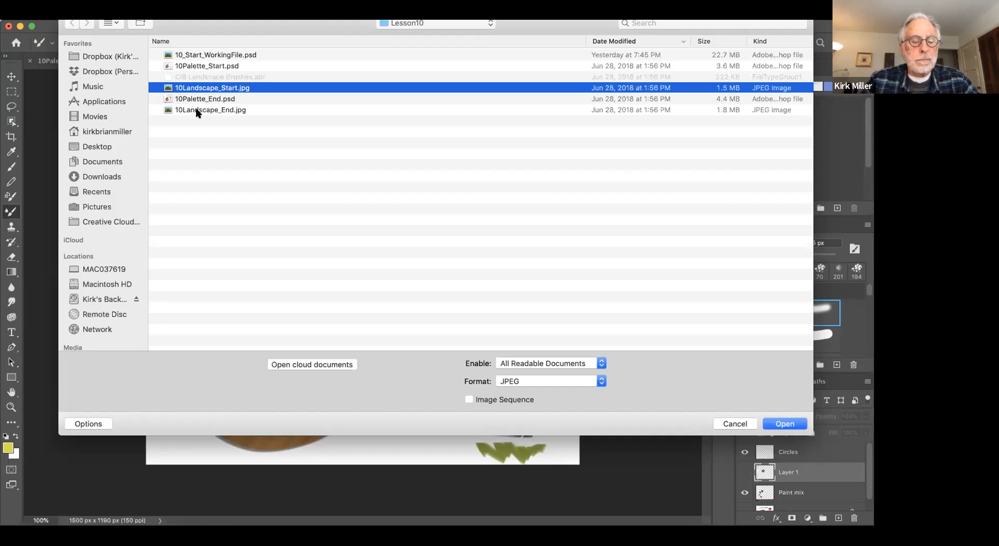
pyautogui.keyDown('super'); pyautogui.click(197, 111); pyautogui.keyUp('super')
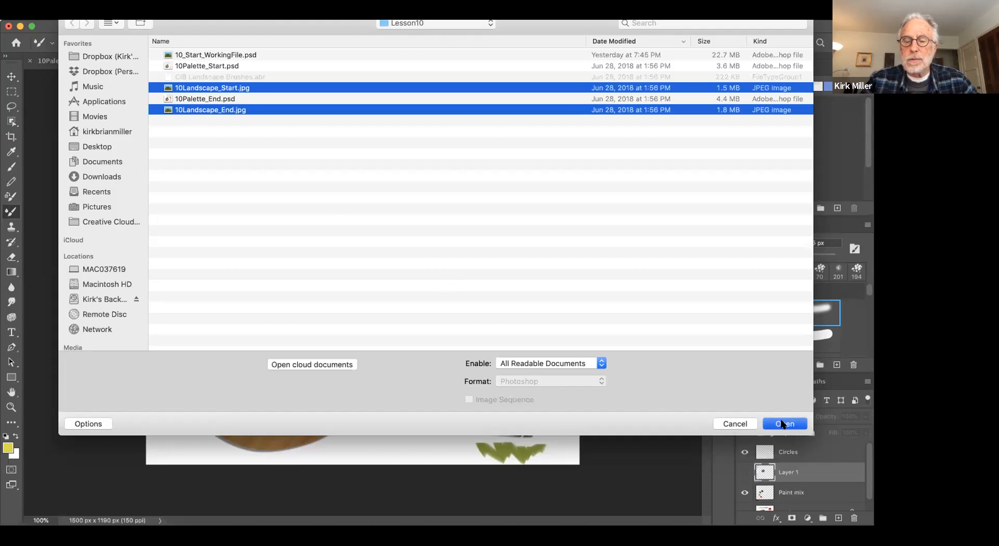
pyautogui.click(783, 424)
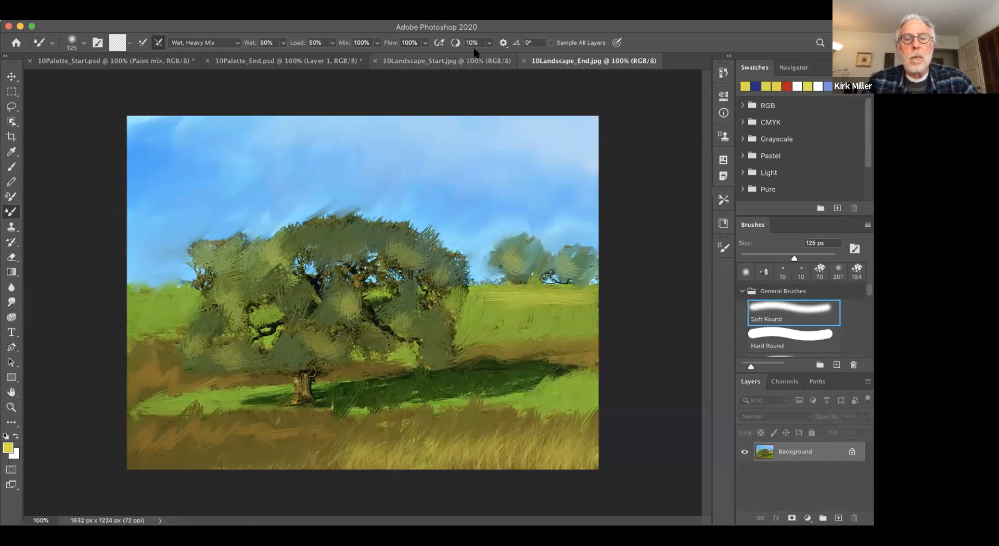
# Step: In 10Landscape_Start.jpg, duplicate the Background layer and hide the original, add an empty layer above the copy, and enable sampling all layers
pyautogui.click(457, 61)
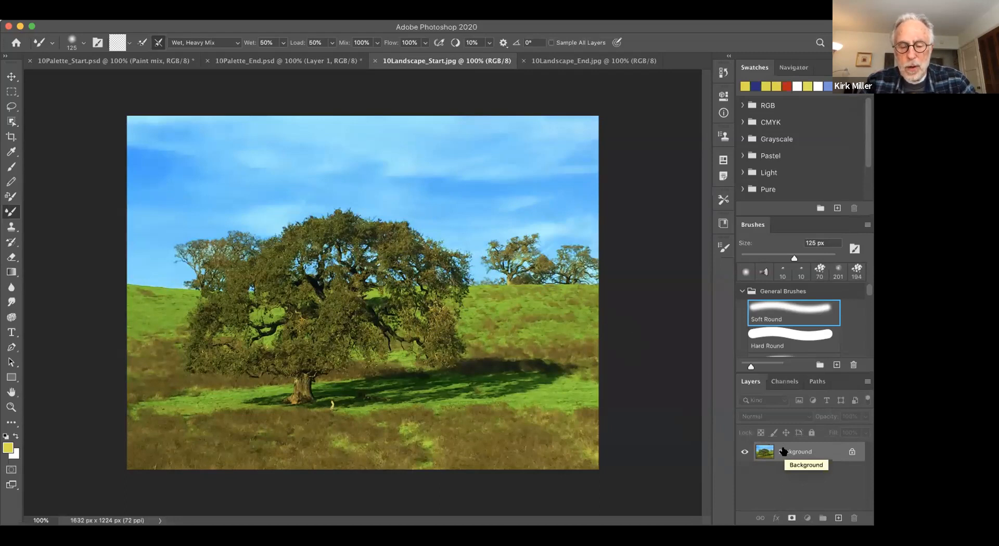
pyautogui.press('super+j')
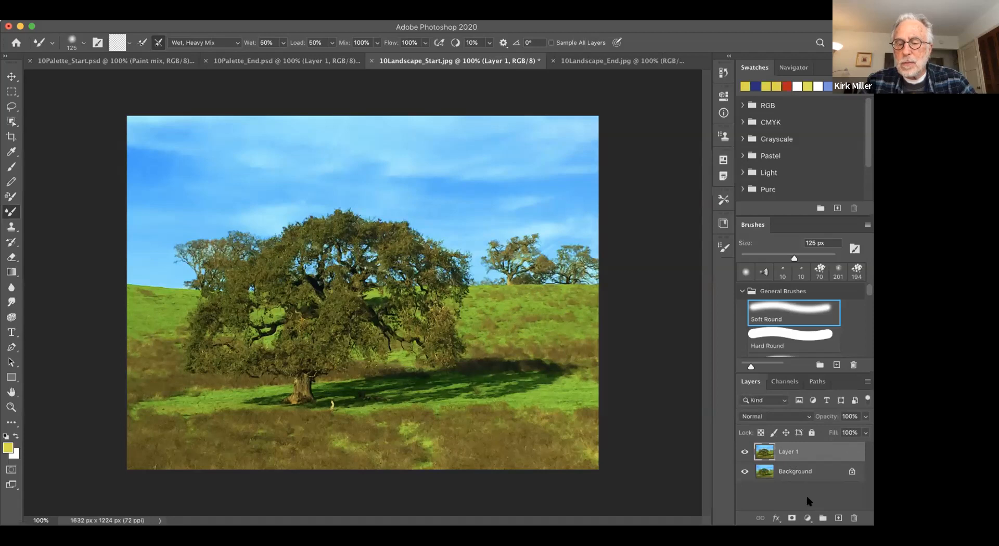
pyautogui.click(838, 518)
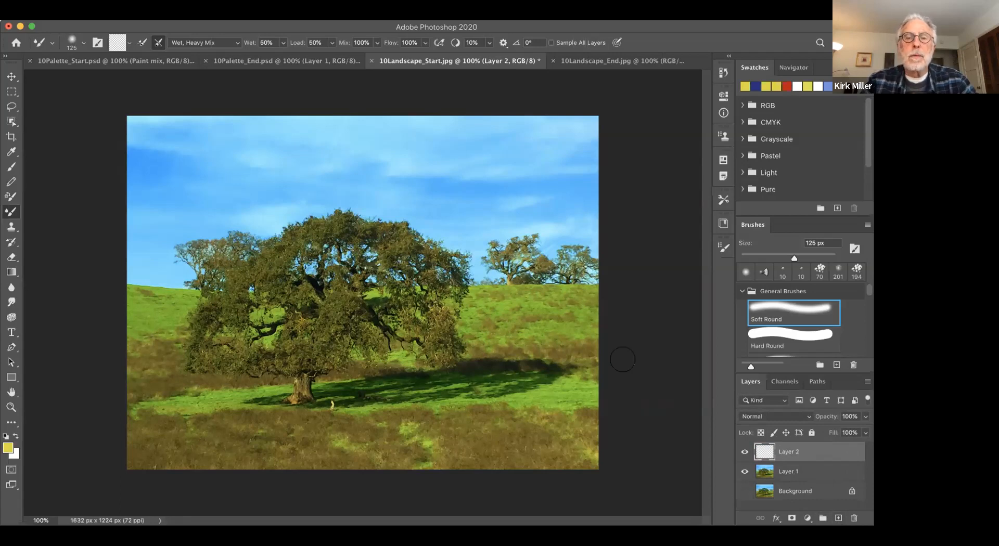
pyautogui.click(551, 43)
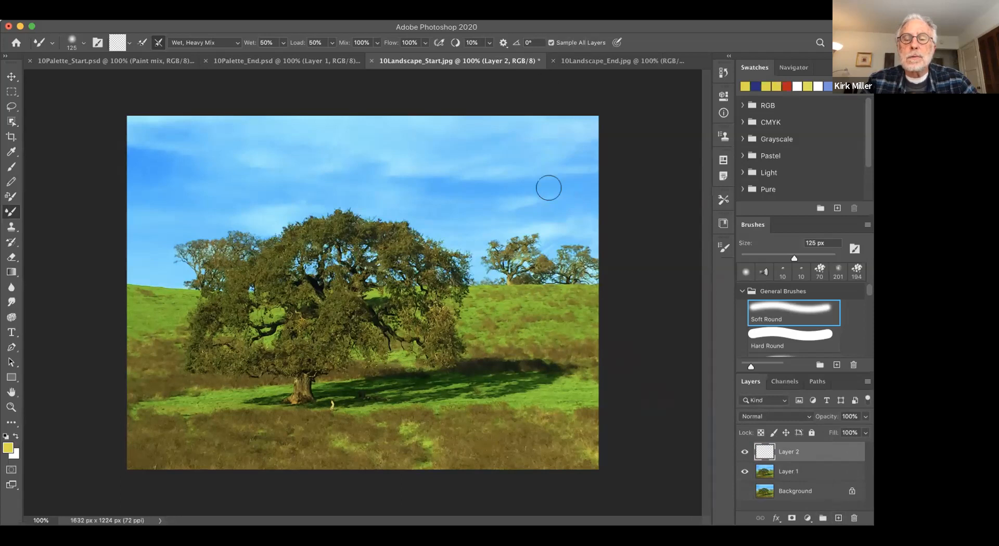
# Step: Paint white clouds across the middle of the sky with the Clouds Brush from the CIB Landscape Brushes 2 set
pyautogui.scroll(-5, 760, 333)
pyautogui.scroll(-2, 760, 334)
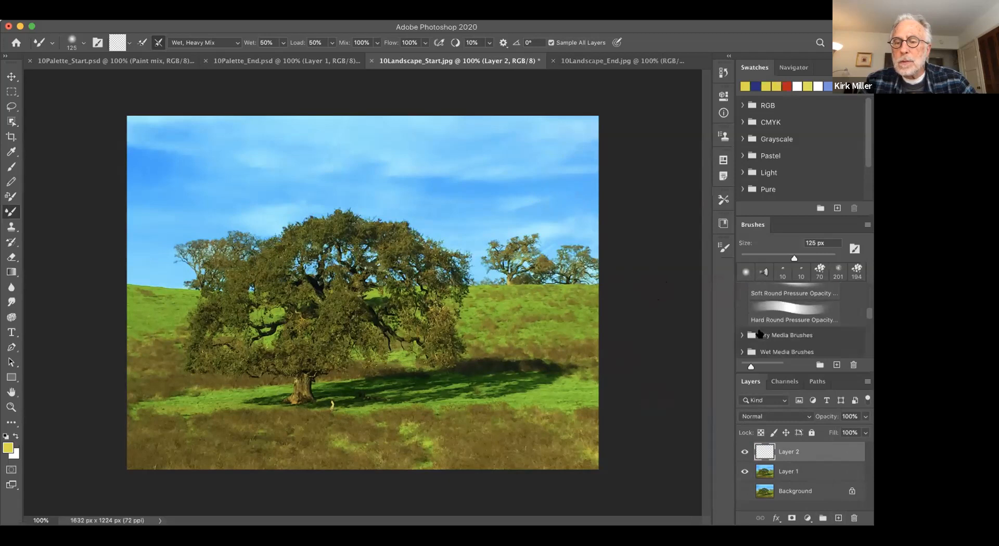
pyautogui.scroll(-6, 755, 329)
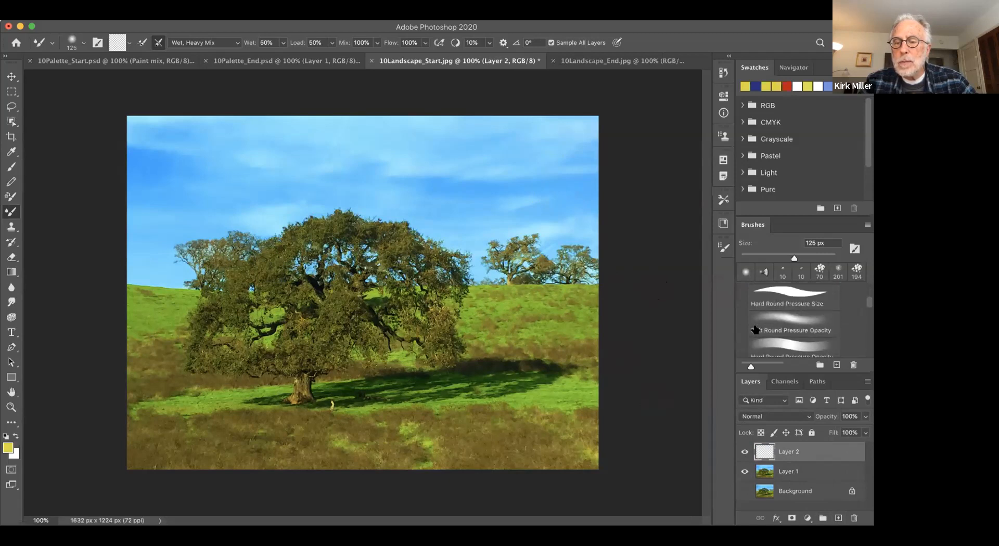
pyautogui.scroll(3, 757, 325)
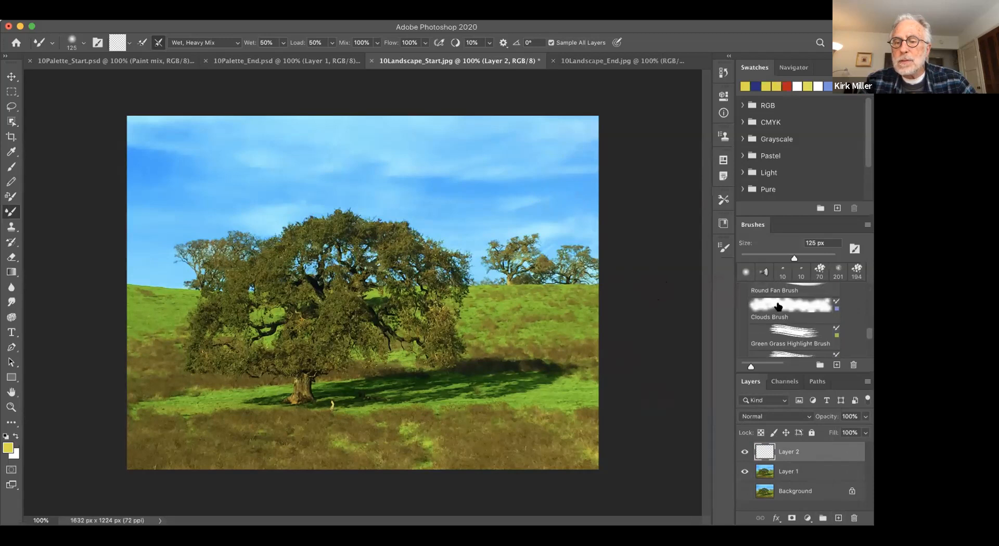
pyautogui.click(778, 306)
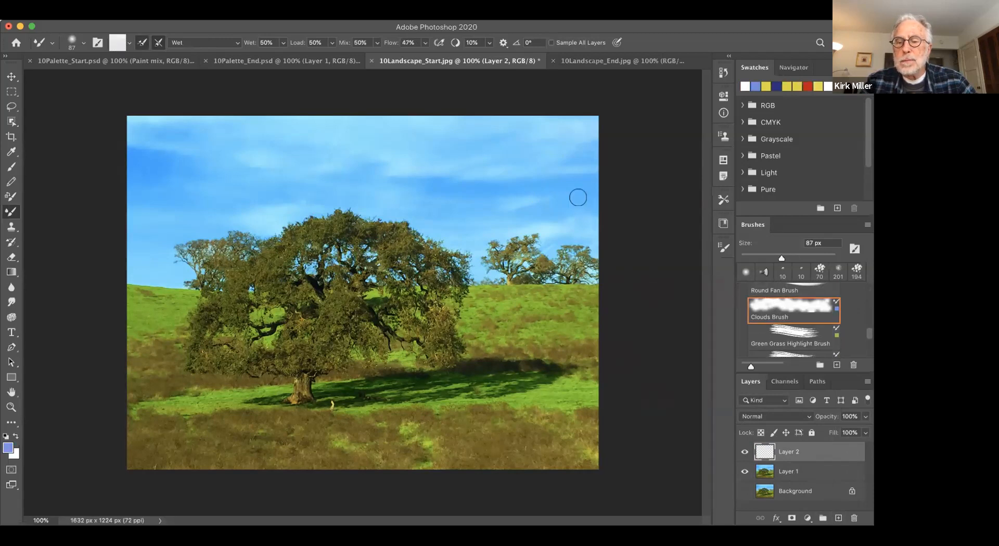
pyautogui.moveTo(536, 163)
pyautogui.mouseDown()
pyautogui.moveTo(504, 182)
pyautogui.moveTo(547, 146)
pyautogui.moveTo(458, 153)
pyautogui.moveTo(510, 145)
pyautogui.moveTo(484, 170)
pyautogui.moveTo(443, 185)
pyautogui.moveTo(441, 156)
pyautogui.moveTo(299, 144)
pyautogui.moveTo(269, 187)
pyautogui.moveTo(243, 184)
pyautogui.moveTo(316, 160)
pyautogui.moveTo(400, 200)
pyautogui.moveTo(483, 221)
pyautogui.mouseUp()
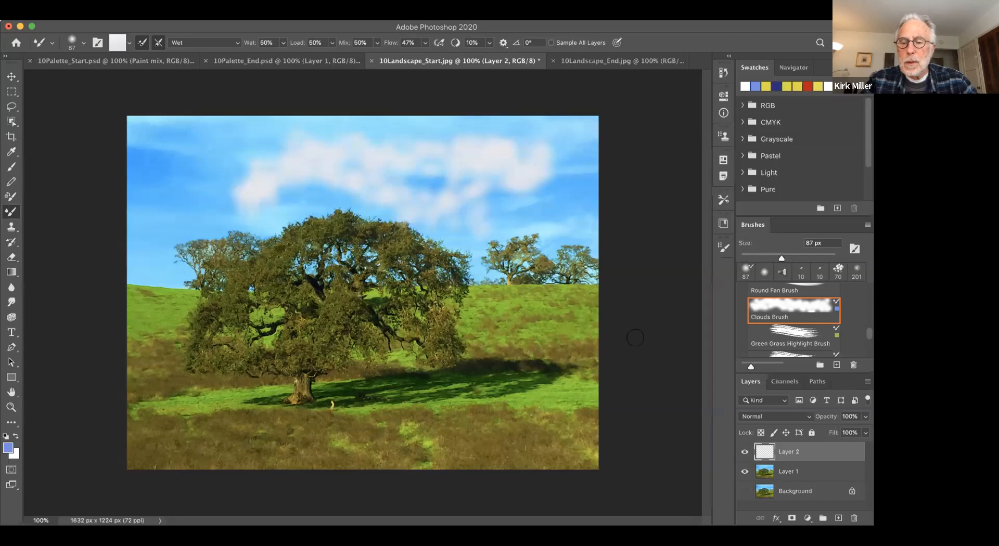
# Step: Extend the white clouds to both sides of the sky with bristly strokes of the Round Fan Brush
pyautogui.scroll(2, 793, 321)
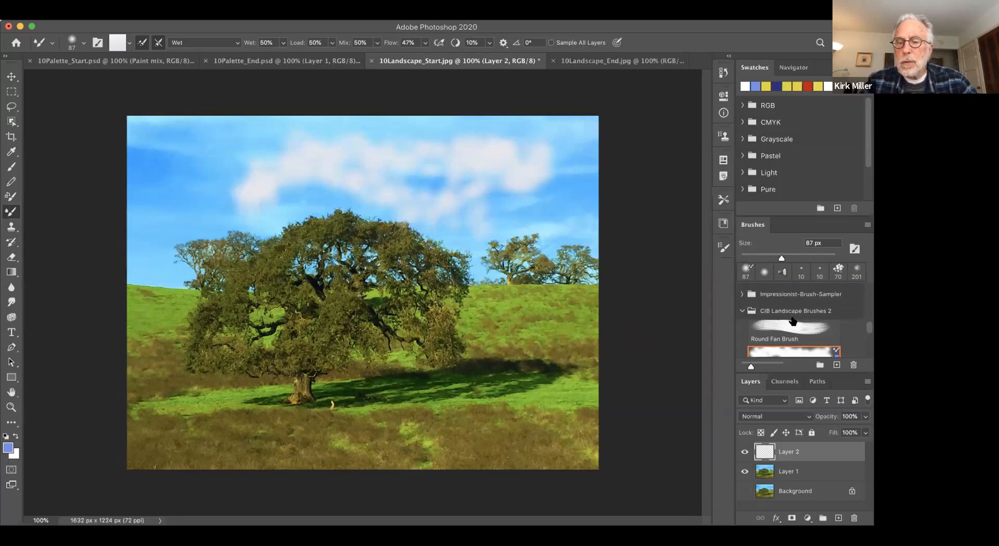
pyautogui.click(788, 319)
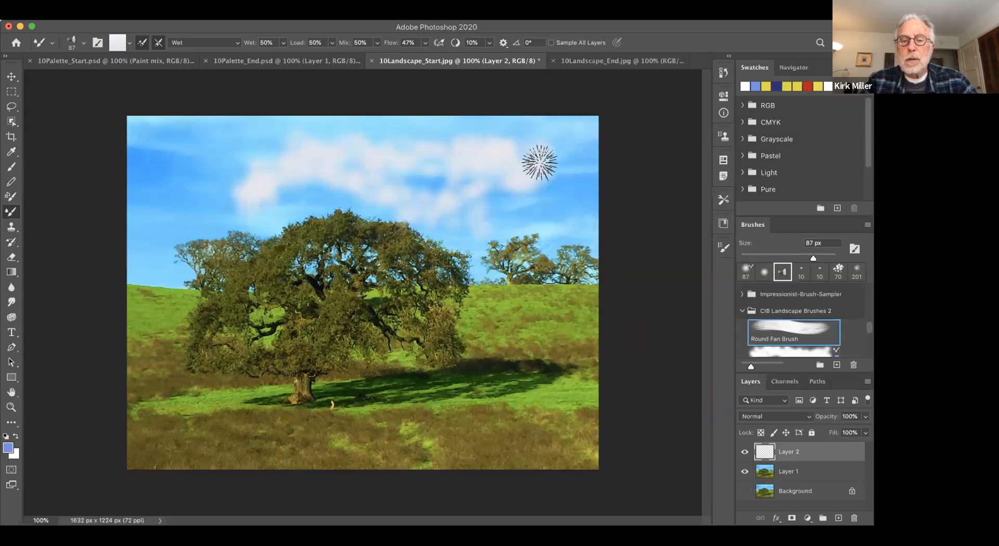
pyautogui.moveTo(589, 133)
pyautogui.mouseDown()
pyautogui.moveTo(563, 170)
pyautogui.moveTo(537, 178)
pyautogui.moveTo(523, 168)
pyautogui.moveTo(539, 130)
pyautogui.moveTo(544, 140)
pyautogui.moveTo(520, 142)
pyautogui.moveTo(479, 179)
pyautogui.moveTo(475, 198)
pyautogui.moveTo(526, 193)
pyautogui.moveTo(454, 201)
pyautogui.moveTo(571, 210)
pyautogui.moveTo(490, 184)
pyautogui.moveTo(571, 183)
pyautogui.moveTo(501, 207)
pyautogui.moveTo(482, 232)
pyautogui.moveTo(471, 232)
pyautogui.moveTo(467, 206)
pyautogui.moveTo(408, 140)
pyautogui.moveTo(324, 141)
pyautogui.moveTo(464, 151)
pyautogui.moveTo(407, 138)
pyautogui.moveTo(399, 126)
pyautogui.moveTo(364, 130)
pyautogui.moveTo(341, 168)
pyautogui.moveTo(347, 174)
pyautogui.moveTo(290, 183)
pyautogui.moveTo(232, 172)
pyautogui.moveTo(268, 144)
pyautogui.moveTo(233, 164)
pyautogui.moveTo(214, 202)
pyautogui.moveTo(149, 203)
pyautogui.moveTo(213, 193)
pyautogui.moveTo(153, 223)
pyautogui.moveTo(139, 254)
pyautogui.moveTo(152, 244)
pyautogui.moveTo(134, 253)
pyautogui.moveTo(151, 192)
pyautogui.moveTo(204, 164)
pyautogui.moveTo(186, 159)
pyautogui.moveTo(287, 159)
pyautogui.moveTo(290, 149)
pyautogui.moveTo(215, 108)
pyautogui.mouseUp()
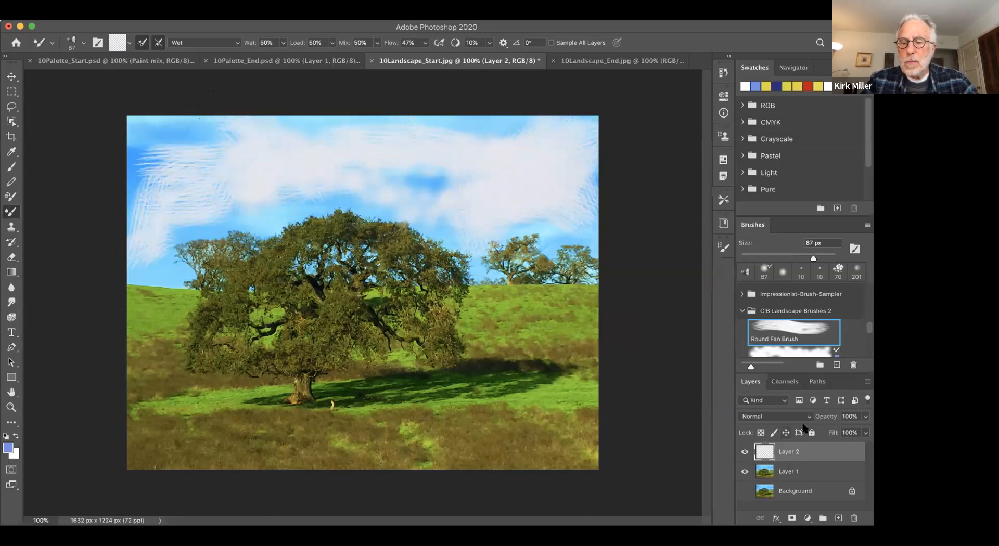
# Step: Soften and fill the clouds above the large tree and at the sky's left with the Clouds Brush, toggling Layer 2 to compare
pyautogui.scroll(-1, 812, 346)
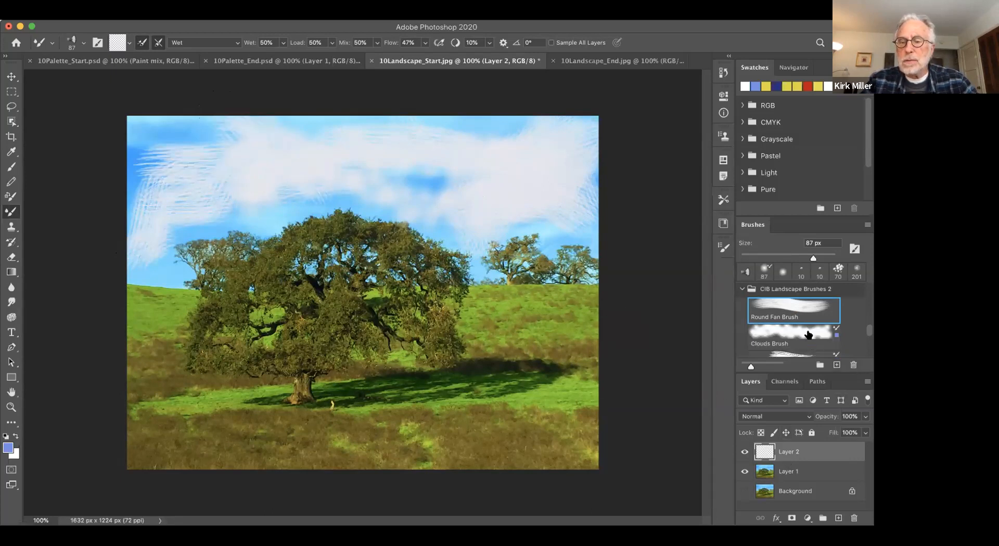
pyautogui.click(807, 333)
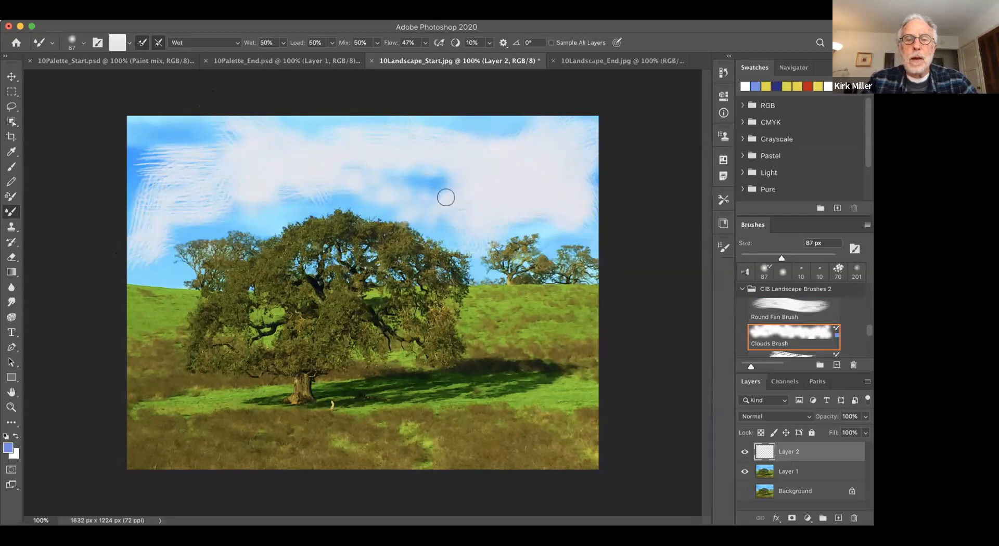
pyautogui.moveTo(446, 199)
pyautogui.mouseDown()
pyautogui.moveTo(405, 183)
pyautogui.moveTo(406, 208)
pyautogui.mouseUp()
pyautogui.moveTo(445, 232)
pyautogui.mouseDown()
pyautogui.moveTo(412, 220)
pyautogui.moveTo(385, 188)
pyautogui.moveTo(355, 182)
pyautogui.moveTo(284, 198)
pyautogui.moveTo(301, 232)
pyautogui.mouseUp()
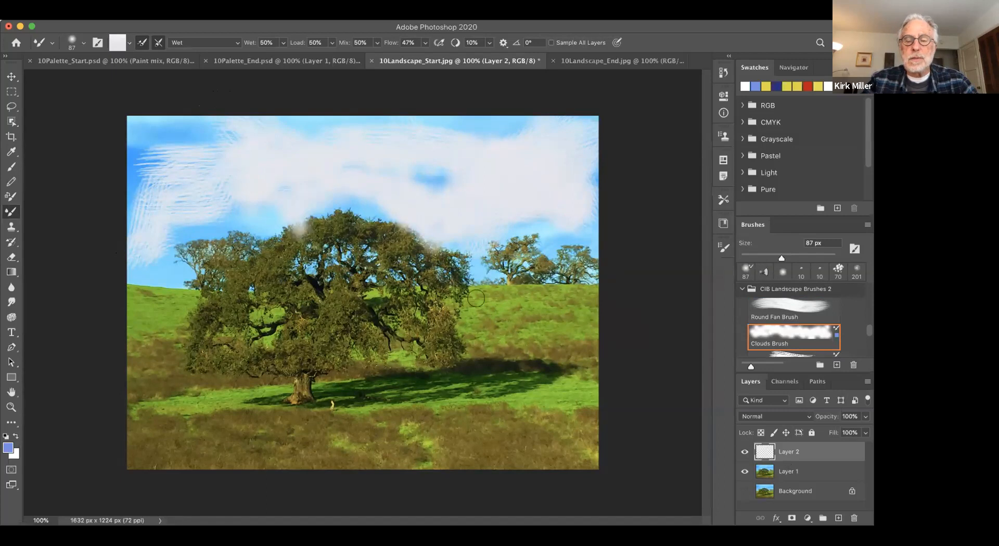
pyautogui.click(744, 452)
pyautogui.click(745, 452)
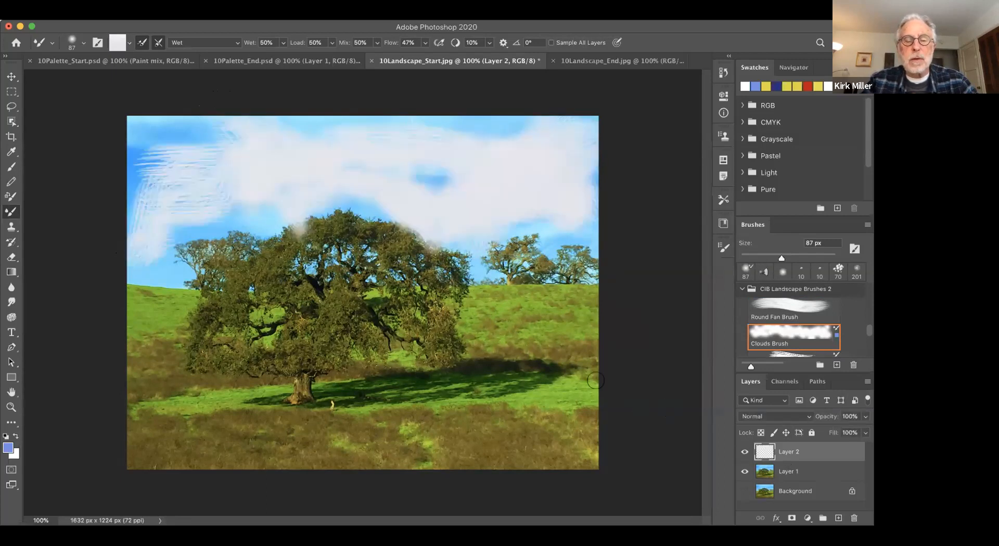
pyautogui.moveTo(190, 241)
pyautogui.mouseDown()
pyautogui.moveTo(158, 196)
pyautogui.moveTo(204, 196)
pyautogui.moveTo(195, 120)
pyautogui.mouseUp()
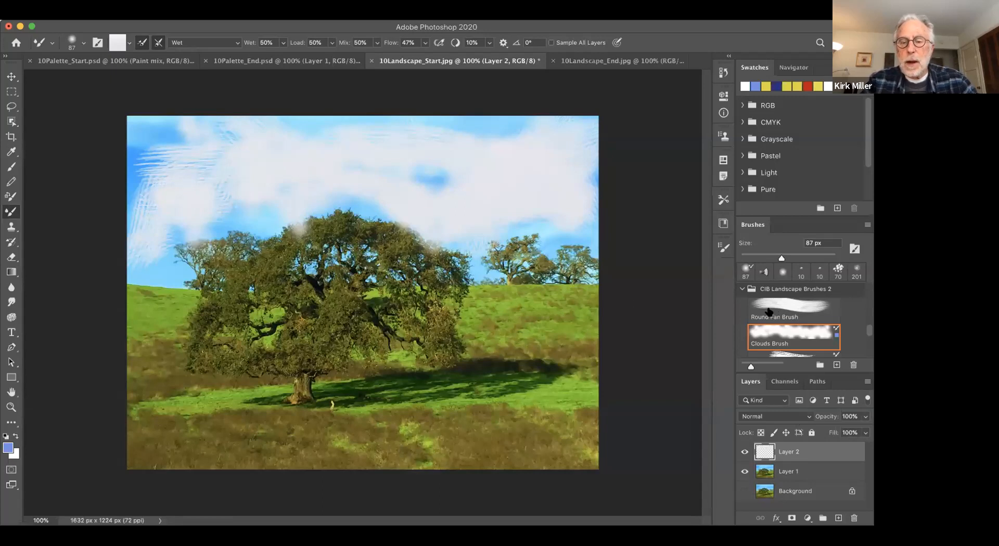
# Step: Paint green foliage strokes over the right half and upper edge of the large oak with the Foreground Tree Brush
pyautogui.scroll(-2, 792, 342)
pyautogui.scroll(-1, 793, 344)
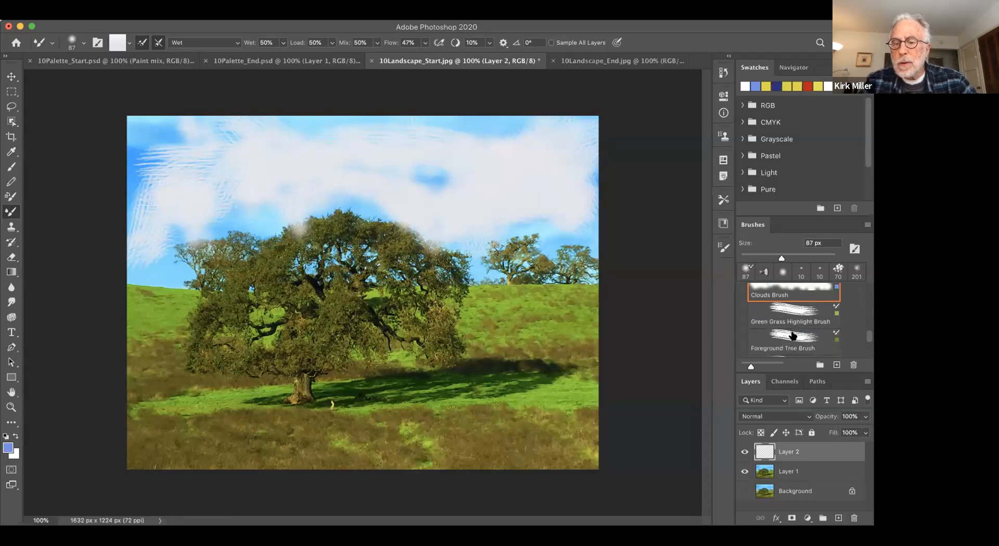
pyautogui.scroll(-1, 793, 335)
pyautogui.scroll(-1, 793, 336)
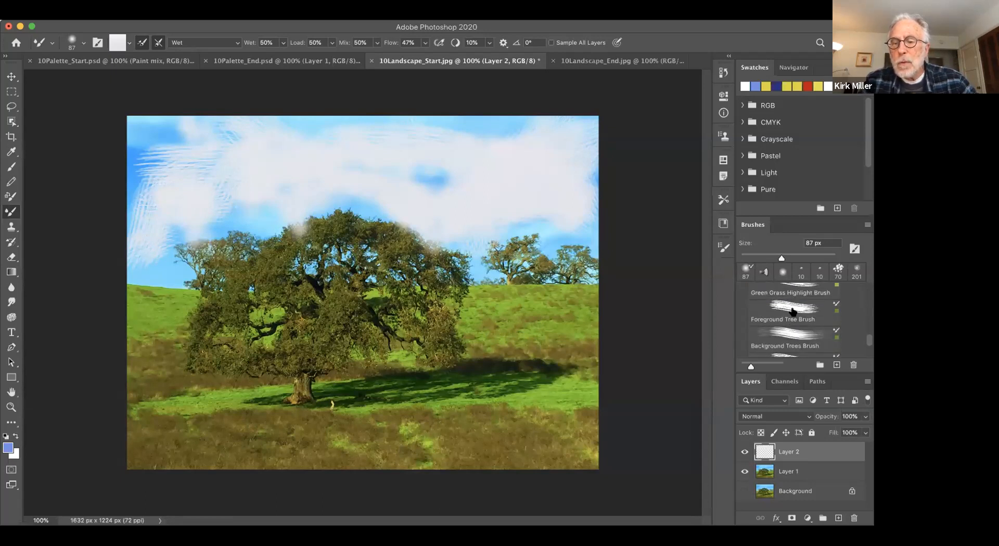
pyautogui.click(793, 312)
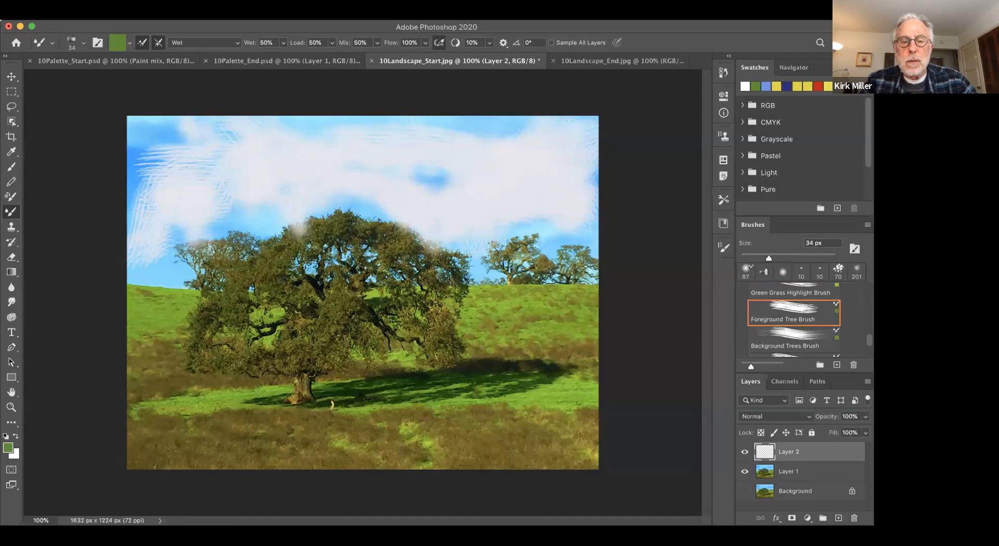
pyautogui.moveTo(431, 276)
pyautogui.mouseDown()
pyautogui.moveTo(446, 251)
pyautogui.moveTo(441, 265)
pyautogui.moveTo(464, 266)
pyautogui.moveTo(464, 253)
pyautogui.moveTo(455, 270)
pyautogui.mouseUp()
pyautogui.moveTo(424, 237)
pyautogui.mouseDown()
pyautogui.moveTo(433, 268)
pyautogui.moveTo(399, 230)
pyautogui.moveTo(411, 256)
pyautogui.moveTo(442, 246)
pyautogui.moveTo(430, 258)
pyautogui.mouseUp()
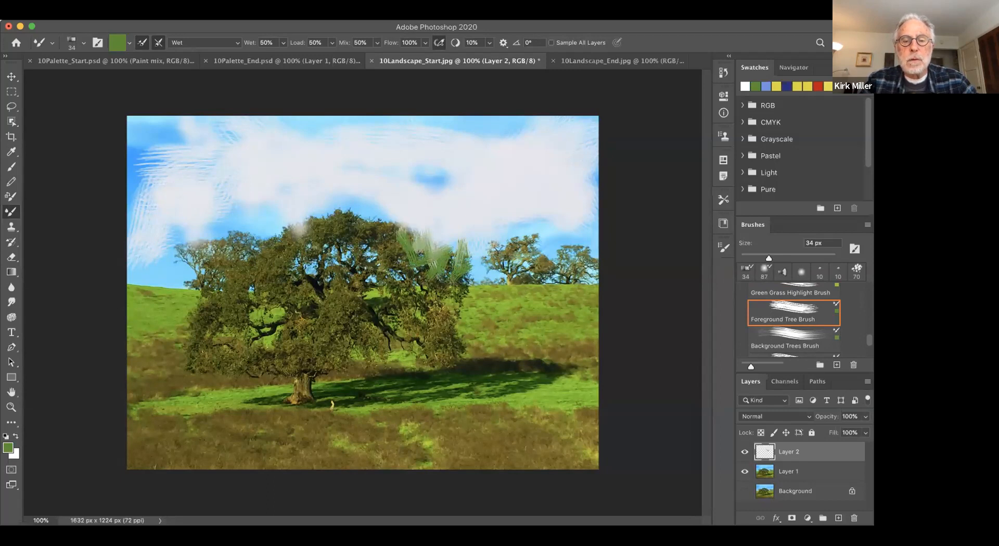
pyautogui.moveTo(440, 275)
pyautogui.mouseDown()
pyautogui.moveTo(446, 289)
pyautogui.moveTo(461, 281)
pyautogui.mouseUp()
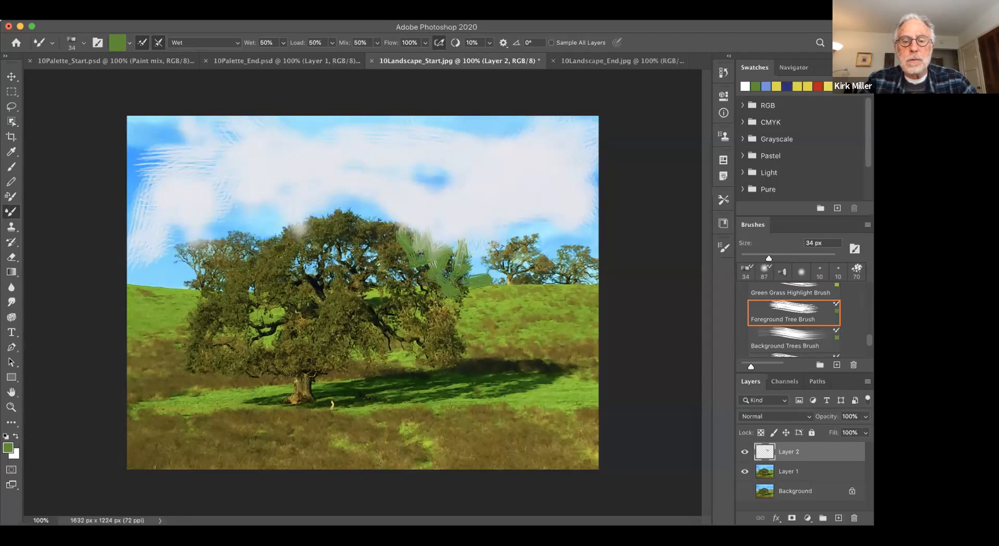
pyautogui.moveTo(443, 301)
pyautogui.mouseDown()
pyautogui.moveTo(453, 331)
pyautogui.moveTo(435, 313)
pyautogui.moveTo(452, 303)
pyautogui.mouseUp()
pyautogui.moveTo(431, 343)
pyautogui.mouseDown()
pyautogui.moveTo(434, 355)
pyautogui.moveTo(428, 327)
pyautogui.moveTo(452, 368)
pyautogui.mouseUp()
pyautogui.moveTo(440, 334)
pyautogui.mouseDown()
pyautogui.moveTo(458, 346)
pyautogui.moveTo(393, 360)
pyautogui.moveTo(392, 373)
pyautogui.moveTo(410, 367)
pyautogui.mouseUp()
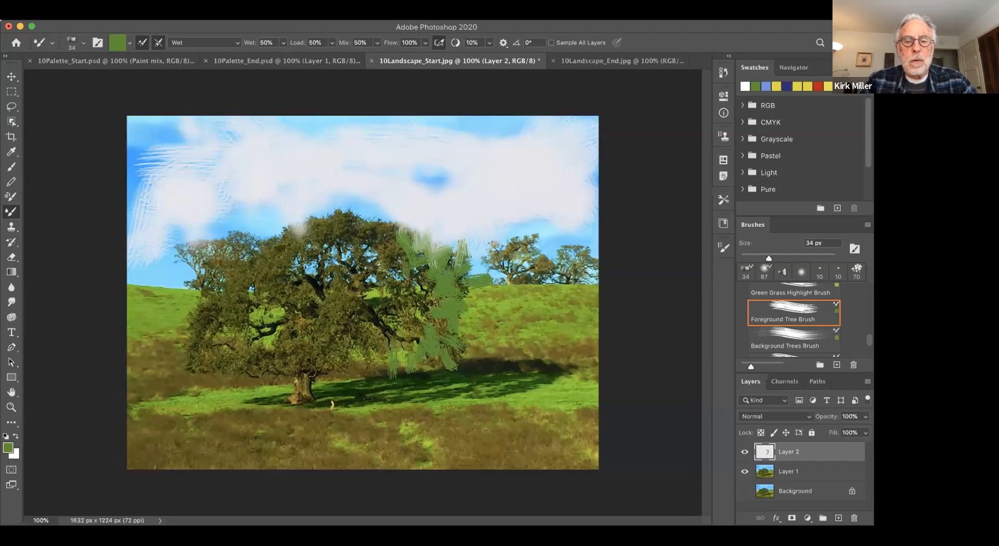
pyautogui.moveTo(377, 278); pyautogui.dragTo(401, 291)
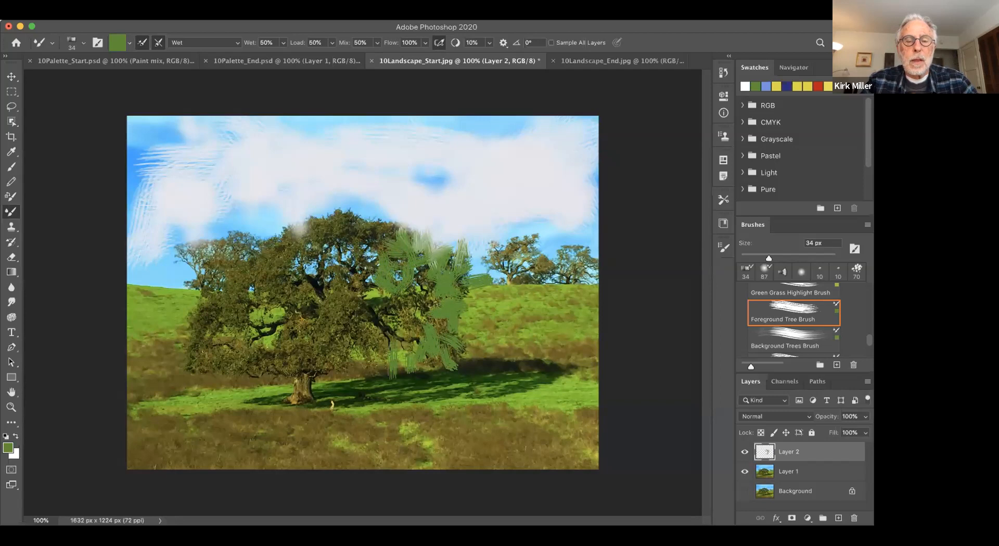
pyautogui.moveTo(367, 236)
pyautogui.mouseDown()
pyautogui.moveTo(364, 214)
pyautogui.moveTo(394, 208)
pyautogui.moveTo(388, 197)
pyautogui.mouseUp()
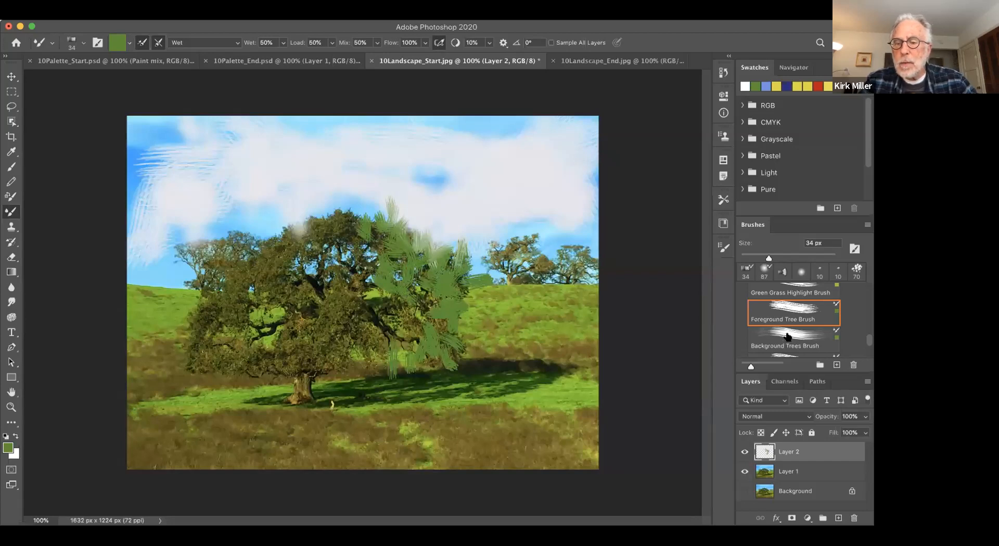
# Step: Paint green foliage on the distant tree and the oak's crown with the Background Trees Brush, and compare the painting with 10Landscape_End.jpg
pyautogui.click(799, 334)
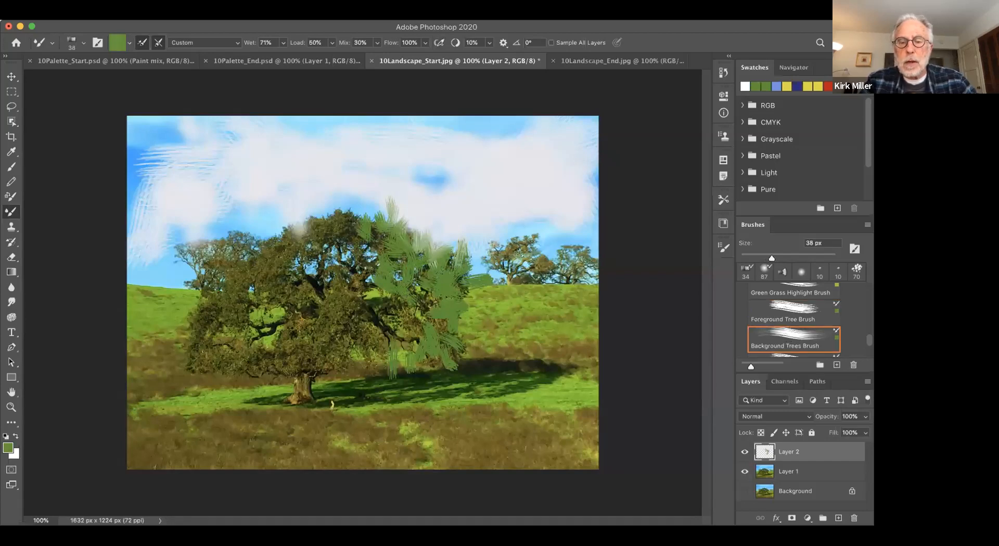
pyautogui.moveTo(518, 237); pyautogui.dragTo(525, 221)
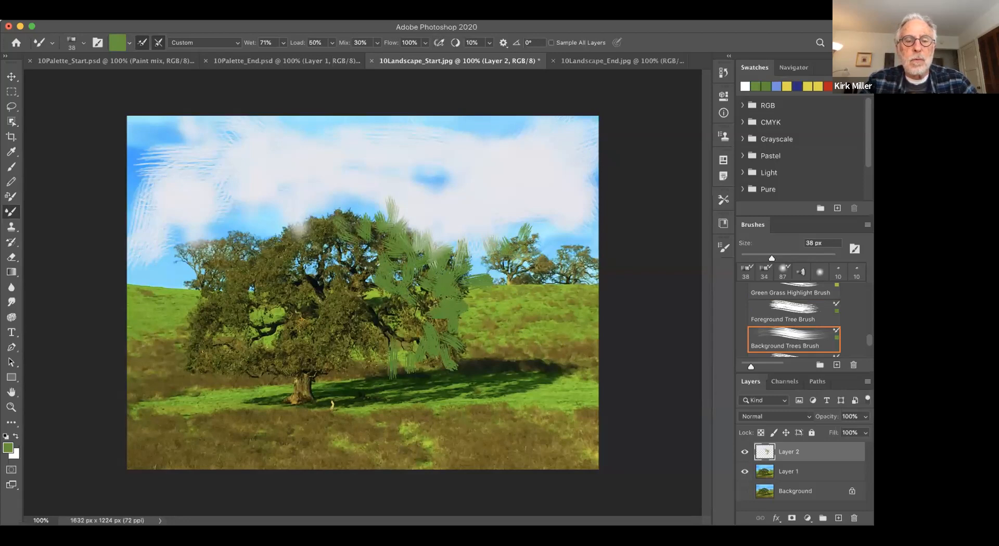
pyautogui.moveTo(337, 211)
pyautogui.mouseDown()
pyautogui.moveTo(330, 227)
pyautogui.moveTo(357, 213)
pyautogui.mouseUp()
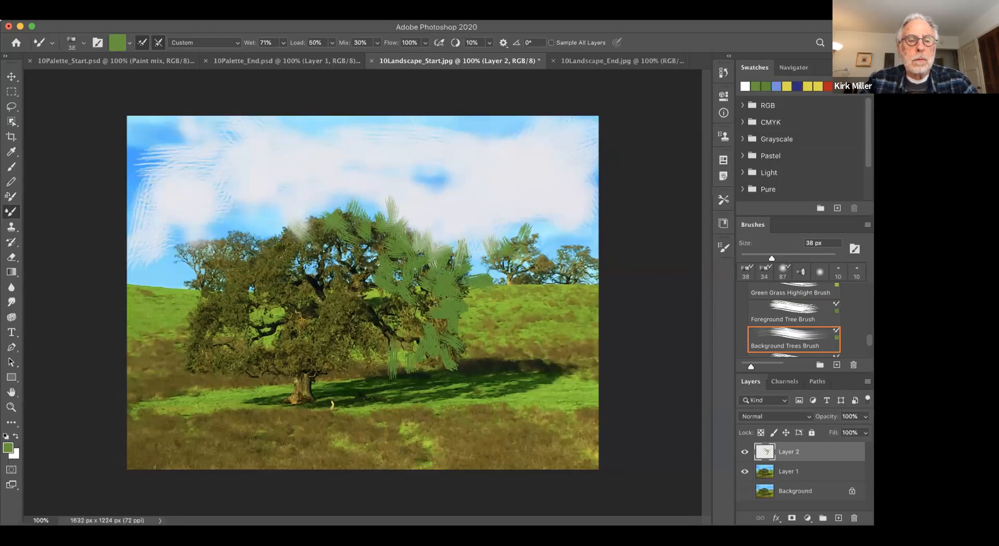
pyautogui.moveTo(268, 226); pyautogui.dragTo(275, 238)
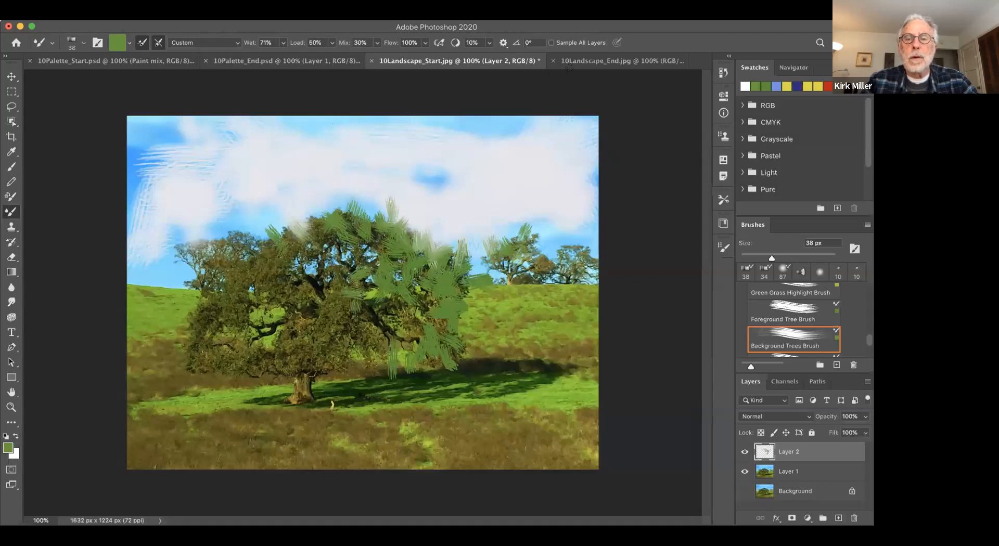
pyautogui.click(581, 62)
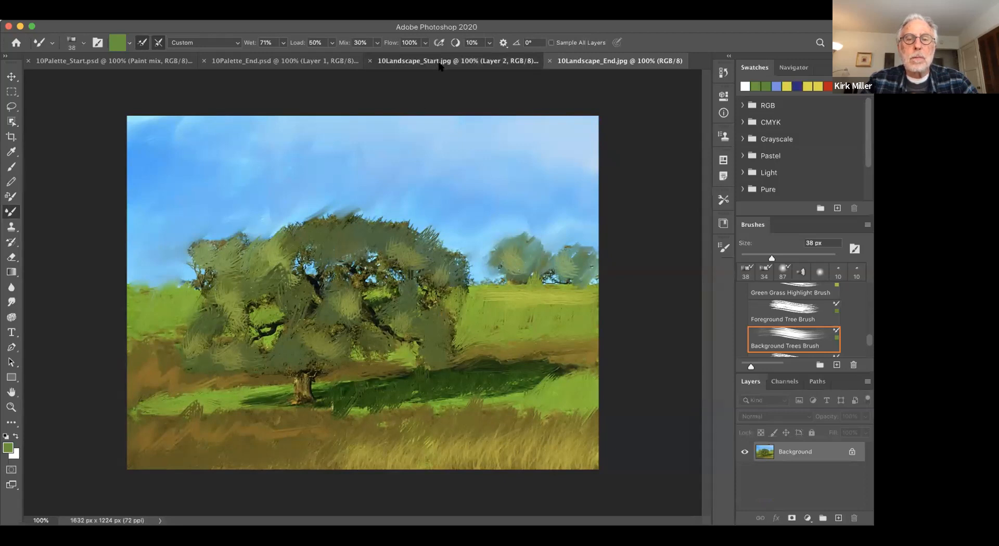
pyautogui.click(441, 61)
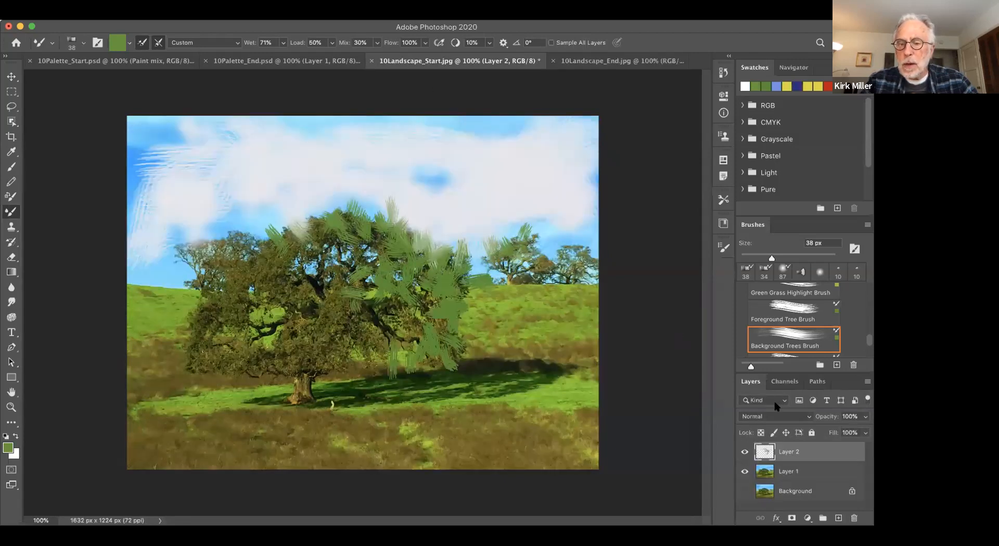
# Step: Paint green-tinted strokes over the clouds with the Round Fan Brush at 90 px, and turn off loading the brush after each stroke
pyautogui.scroll(1, 798, 328)
pyautogui.scroll(3, 797, 327)
pyautogui.scroll(2, 798, 326)
pyautogui.click(776, 314)
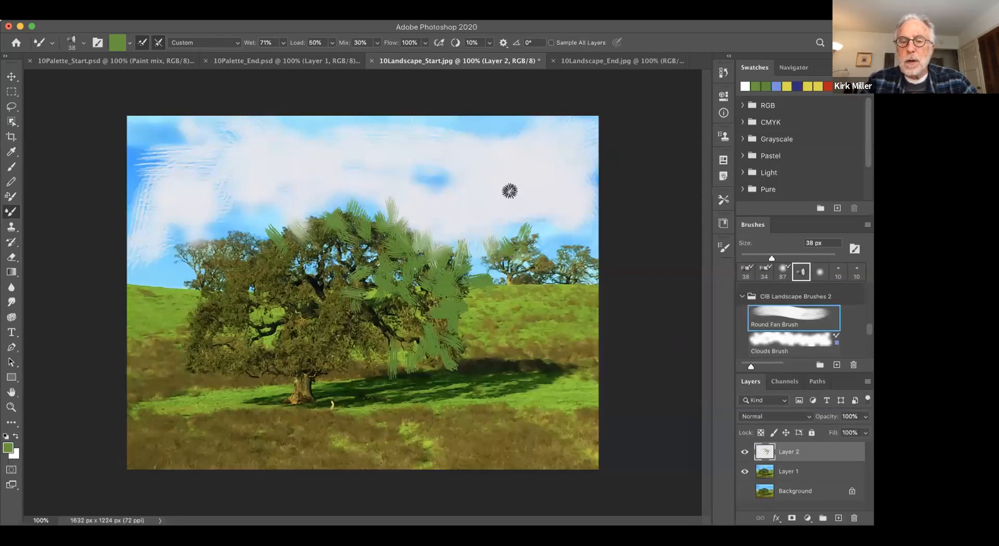
pyautogui.press(']')
pyautogui.press(']')
pyautogui.press(']')
pyautogui.press(']')
pyautogui.press(']')
pyautogui.press(']')
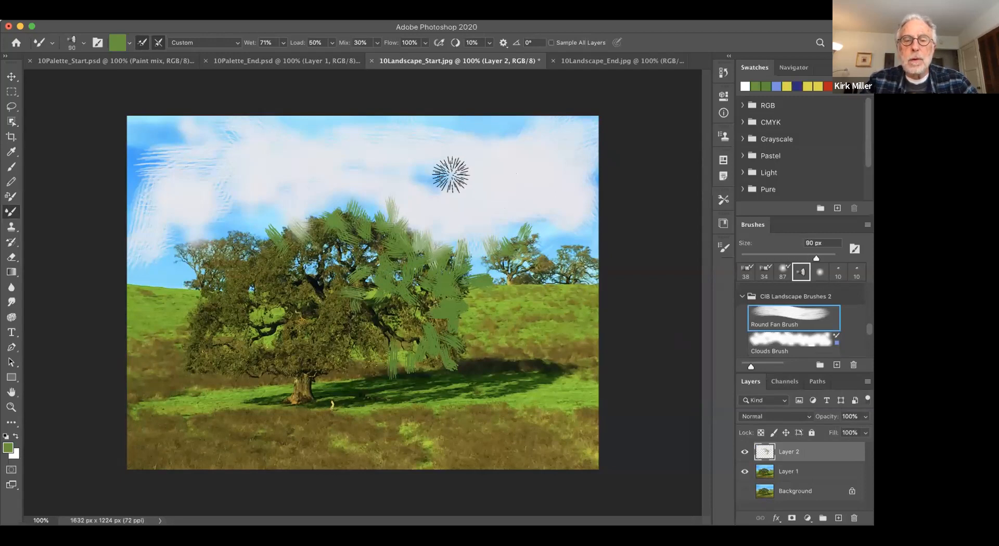
pyautogui.moveTo(501, 116)
pyautogui.mouseDown()
pyautogui.moveTo(440, 174)
pyautogui.moveTo(478, 183)
pyautogui.moveTo(401, 136)
pyautogui.moveTo(455, 178)
pyautogui.mouseUp()
pyautogui.moveTo(201, 162)
pyautogui.mouseDown()
pyautogui.moveTo(267, 106)
pyautogui.moveTo(188, 156)
pyautogui.moveTo(191, 170)
pyautogui.moveTo(222, 189)
pyautogui.moveTo(253, 180)
pyautogui.moveTo(185, 143)
pyautogui.moveTo(164, 115)
pyautogui.moveTo(200, 154)
pyautogui.moveTo(129, 122)
pyautogui.moveTo(122, 191)
pyautogui.moveTo(184, 141)
pyautogui.moveTo(130, 184)
pyautogui.moveTo(149, 188)
pyautogui.moveTo(139, 212)
pyautogui.mouseUp()
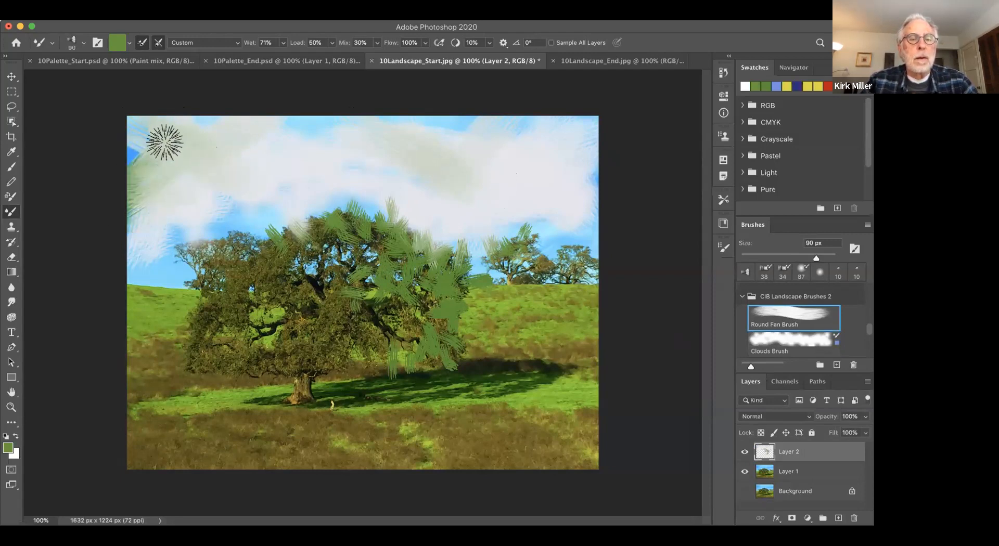
pyautogui.moveTo(259, 168); pyautogui.dragTo(224, 212)
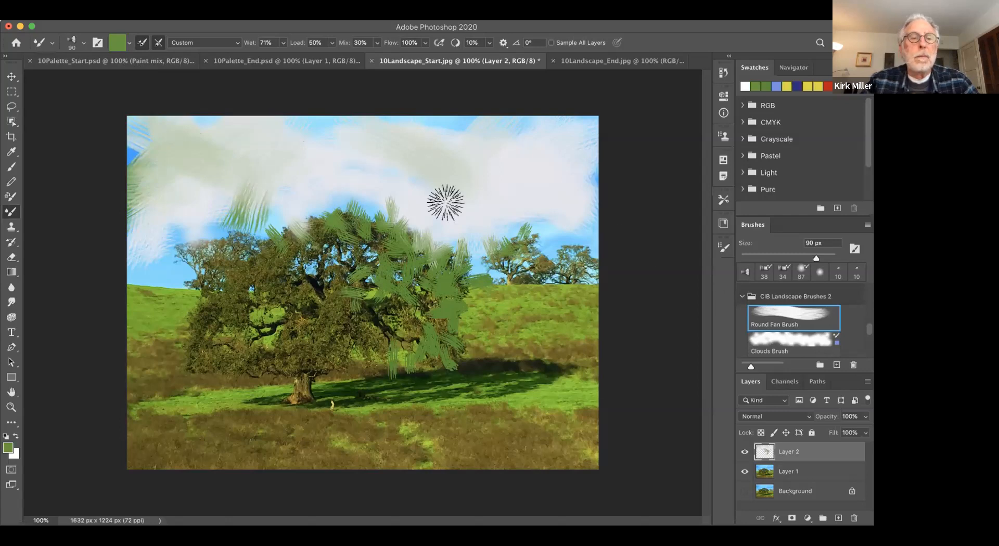
pyautogui.click(140, 41)
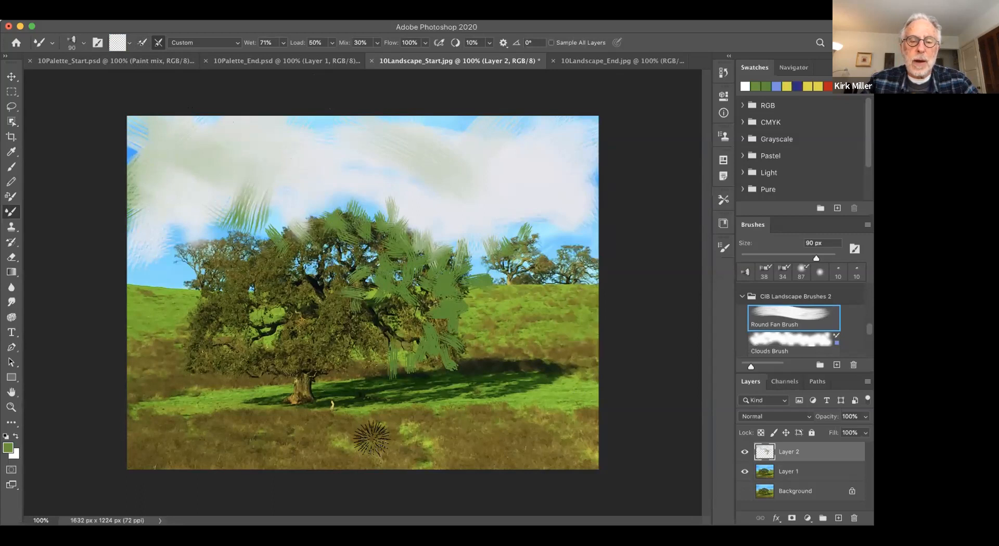
# Step: Paint the original blue sky back over the clouds above the oak's left side with the 100 px History Brush on Layer 2
pyautogui.click(11, 242)
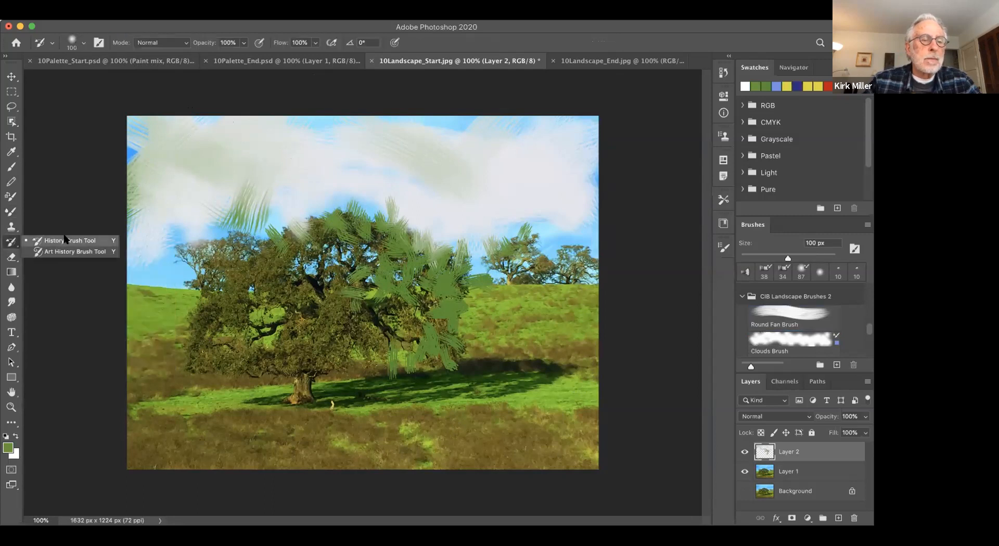
pyautogui.click(65, 241)
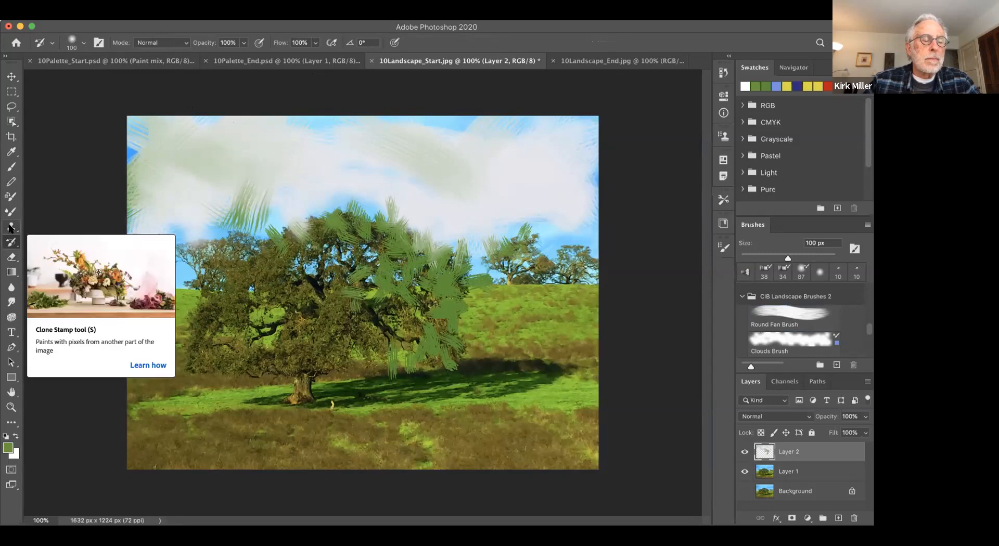
pyautogui.click(10, 242)
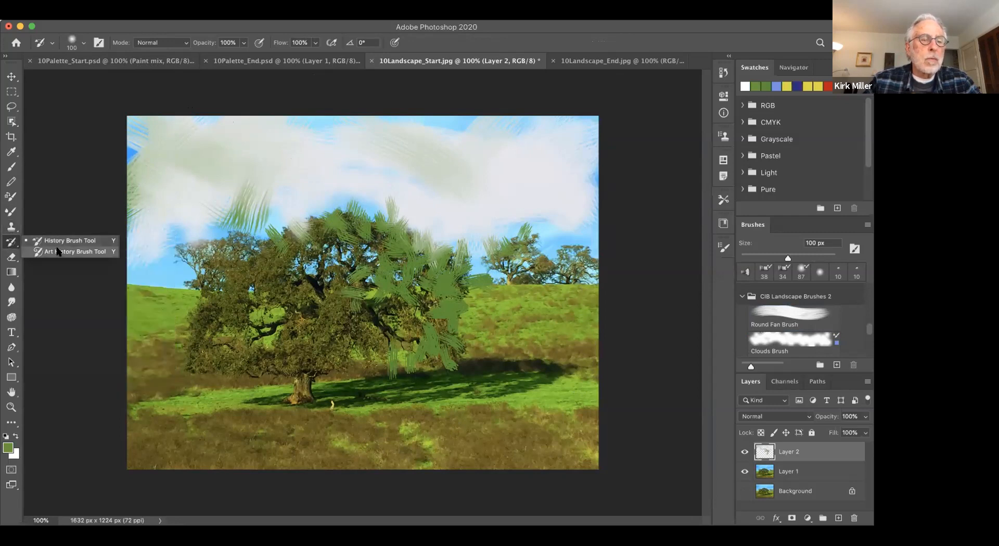
pyautogui.click(59, 252)
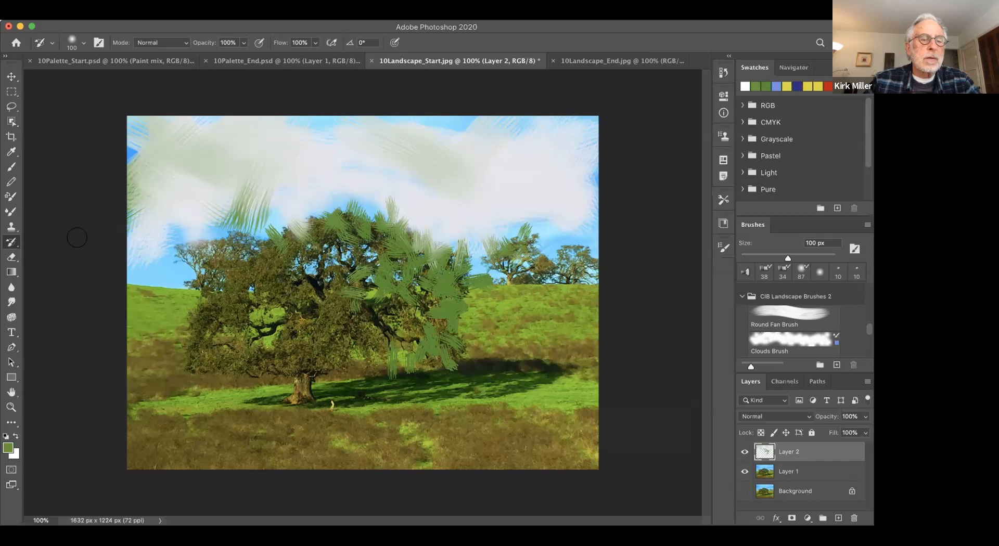
pyautogui.moveTo(141, 197)
pyautogui.mouseDown()
pyautogui.moveTo(132, 180)
pyautogui.moveTo(142, 210)
pyautogui.moveTo(133, 159)
pyautogui.moveTo(120, 216)
pyautogui.moveTo(140, 135)
pyautogui.moveTo(139, 183)
pyautogui.moveTo(199, 129)
pyautogui.moveTo(123, 179)
pyautogui.moveTo(155, 129)
pyautogui.moveTo(131, 126)
pyautogui.moveTo(191, 99)
pyautogui.moveTo(133, 127)
pyautogui.moveTo(238, 137)
pyautogui.moveTo(127, 169)
pyautogui.moveTo(200, 146)
pyautogui.moveTo(121, 219)
pyautogui.moveTo(160, 223)
pyautogui.moveTo(202, 180)
pyautogui.moveTo(150, 211)
pyautogui.moveTo(176, 199)
pyautogui.moveTo(131, 242)
pyautogui.moveTo(171, 247)
pyautogui.moveTo(127, 261)
pyautogui.moveTo(198, 202)
pyautogui.moveTo(220, 207)
pyautogui.moveTo(171, 241)
pyautogui.moveTo(212, 238)
pyautogui.moveTo(197, 252)
pyautogui.moveTo(232, 204)
pyautogui.moveTo(243, 202)
pyautogui.moveTo(247, 221)
pyautogui.moveTo(265, 178)
pyautogui.moveTo(244, 204)
pyautogui.moveTo(267, 170)
pyautogui.moveTo(217, 152)
pyautogui.moveTo(197, 220)
pyautogui.moveTo(214, 165)
pyautogui.moveTo(227, 184)
pyautogui.moveTo(248, 170)
pyautogui.moveTo(267, 139)
pyautogui.mouseUp()
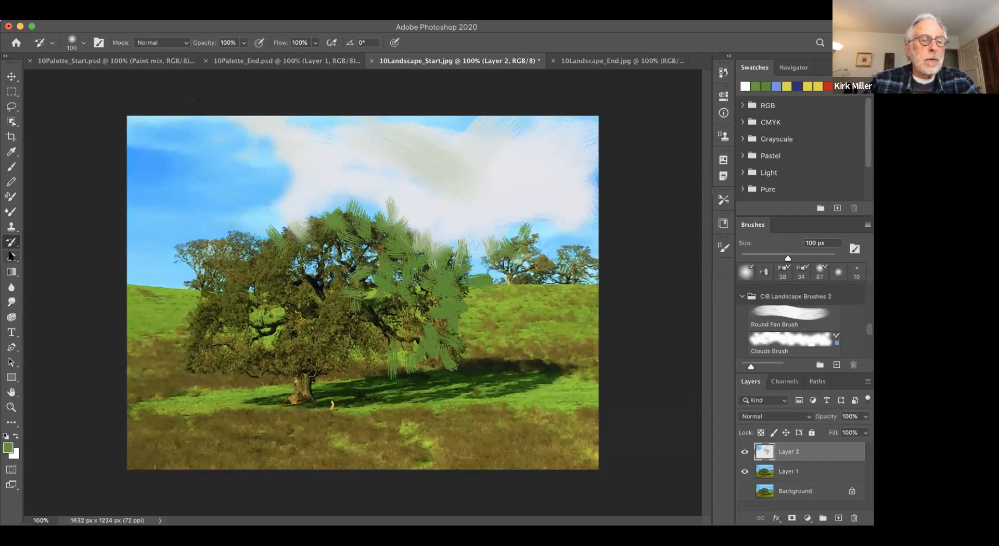
# Step: Try erasing the cloud edge with the 13 px Eraser on Layer 2 and on Layer 1, and undo the strokes
pyautogui.click(11, 256)
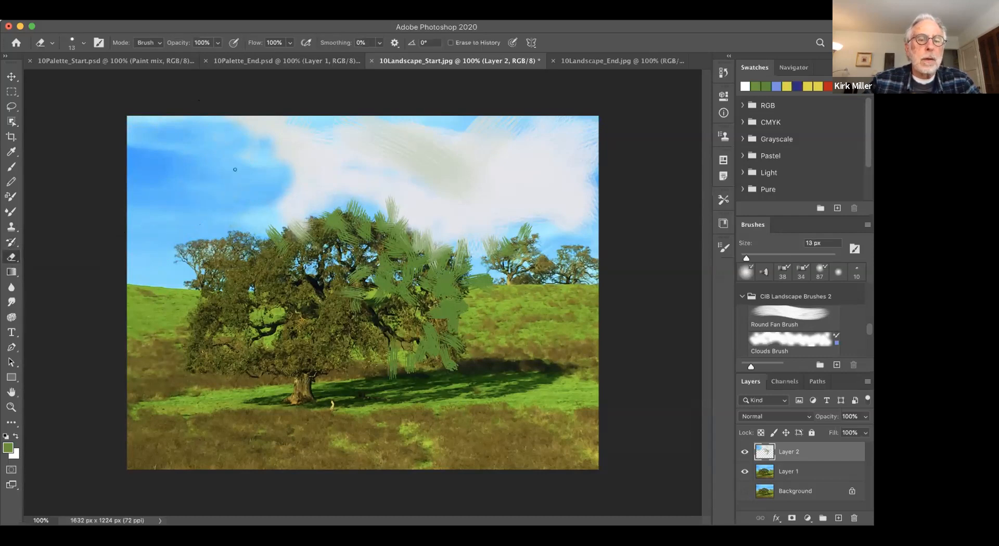
pyautogui.moveTo(277, 146)
pyautogui.mouseDown()
pyautogui.moveTo(286, 150)
pyautogui.moveTo(272, 170)
pyautogui.mouseUp()
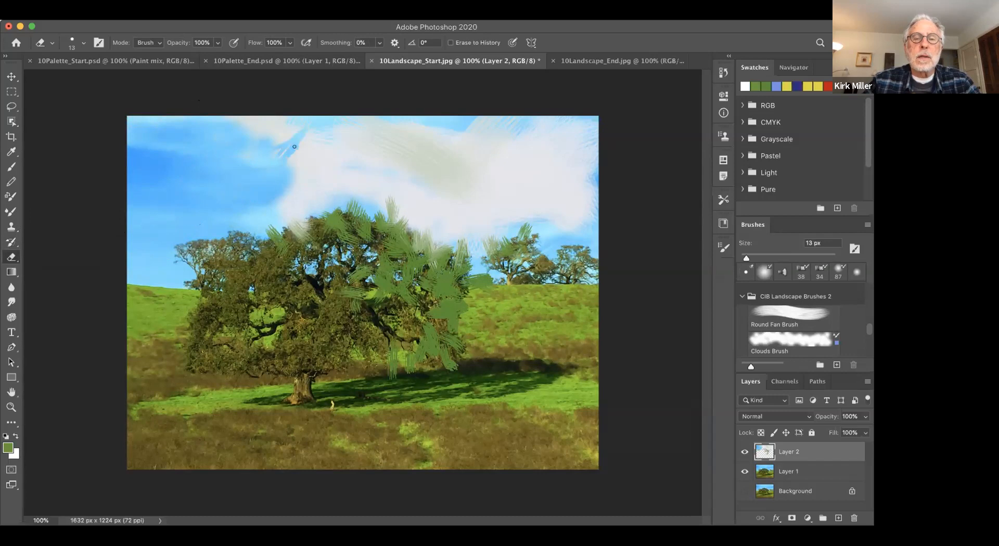
pyautogui.click(765, 471)
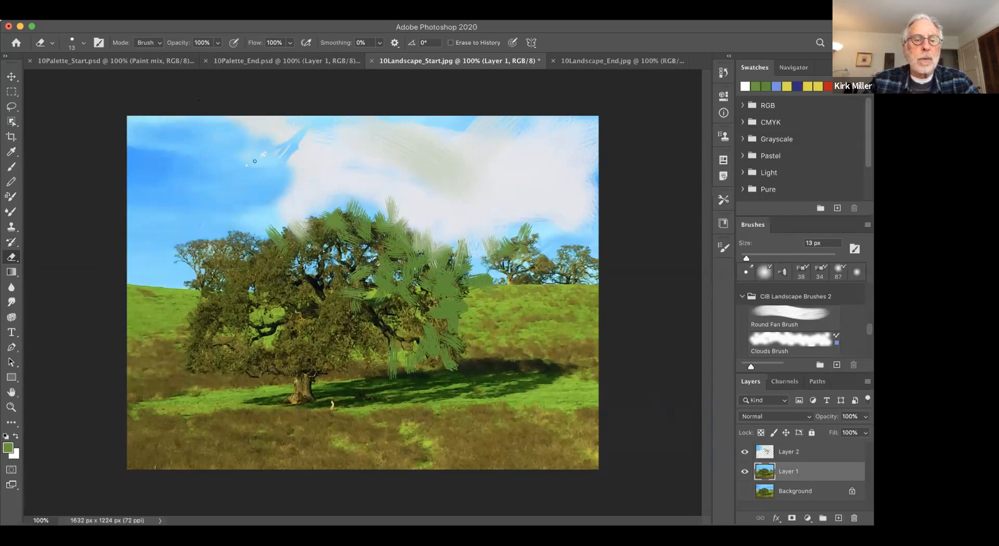
pyautogui.moveTo(262, 173); pyautogui.dragTo(312, 117)
pyautogui.moveTo(286, 172); pyautogui.dragTo(310, 132)
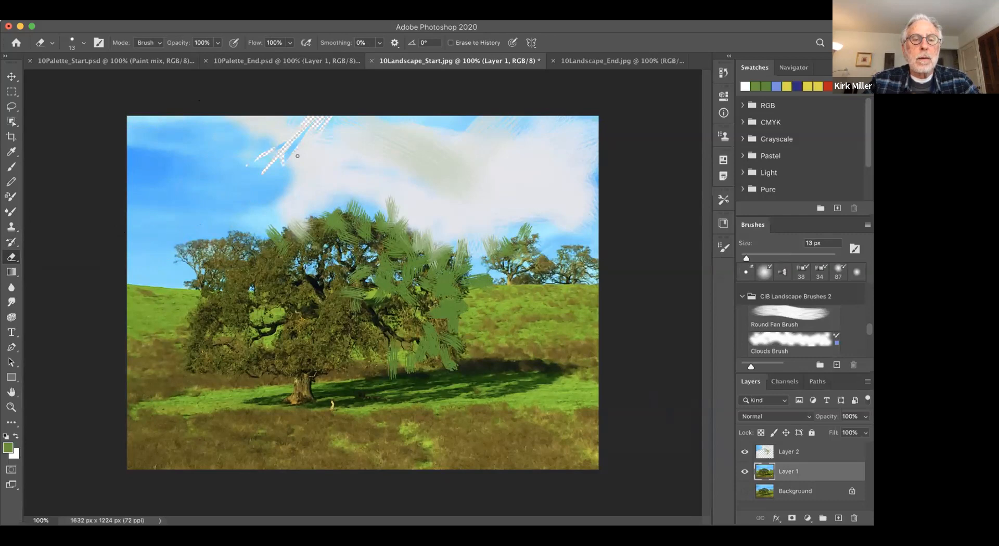
pyautogui.press('super+z')
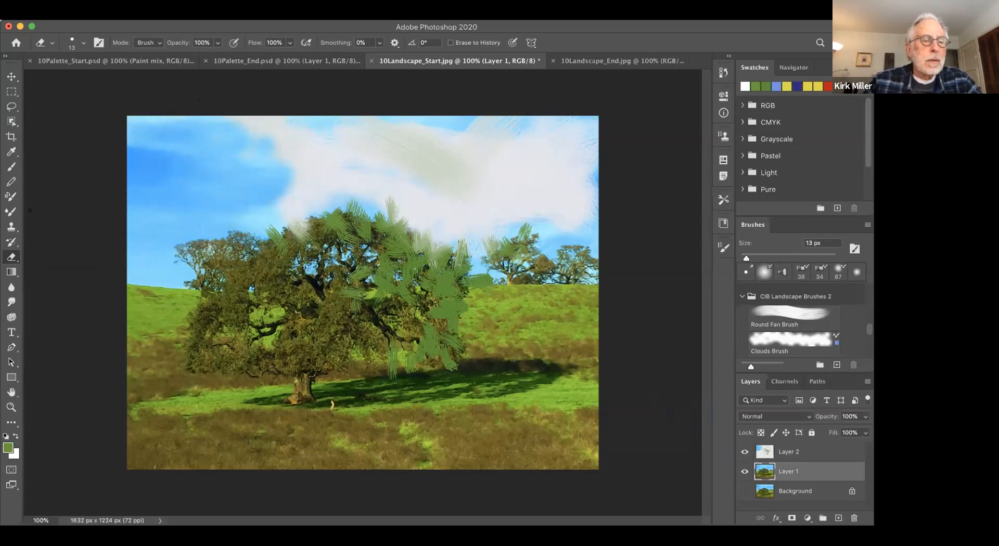
# Step: Restore more of the original sky above the oak's crown on Layer 2 with the History Brush
pyautogui.click(10, 240)
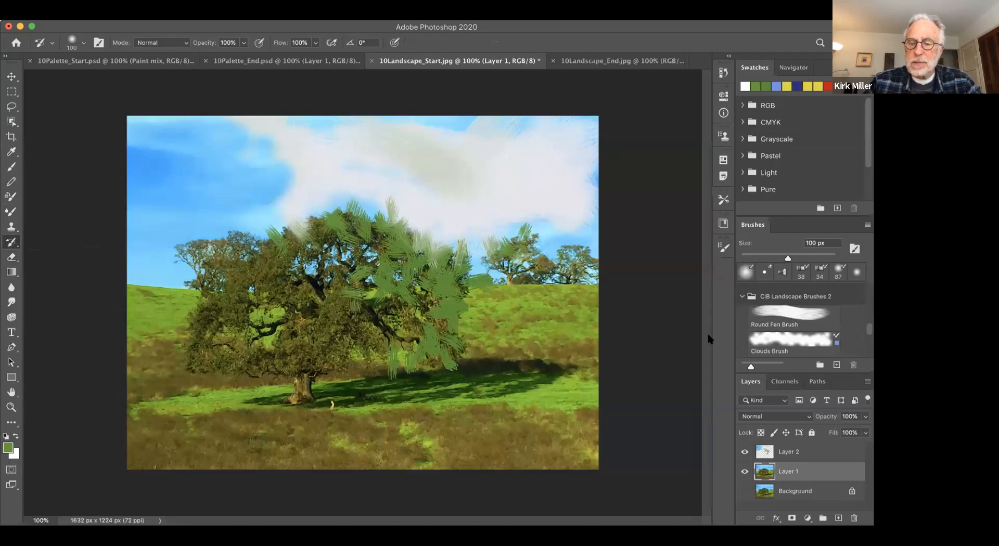
pyautogui.click(760, 448)
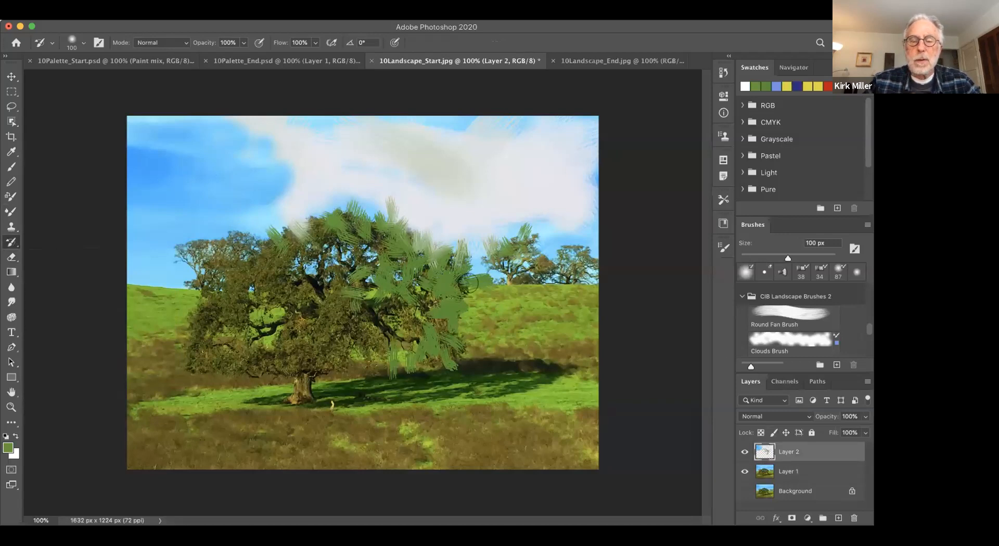
pyautogui.moveTo(253, 141)
pyautogui.mouseDown()
pyautogui.moveTo(234, 138)
pyautogui.moveTo(421, 174)
pyautogui.moveTo(327, 147)
pyautogui.moveTo(359, 139)
pyautogui.moveTo(126, 114)
pyautogui.moveTo(162, 124)
pyautogui.moveTo(151, 139)
pyautogui.mouseUp()
pyautogui.moveTo(361, 158)
pyautogui.mouseDown()
pyautogui.moveTo(422, 145)
pyautogui.moveTo(366, 123)
pyautogui.mouseUp()
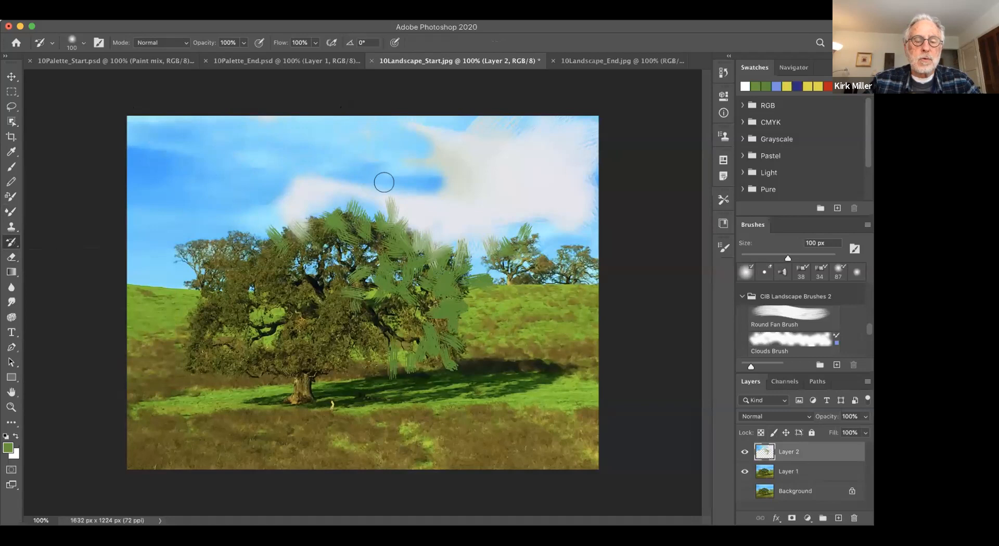
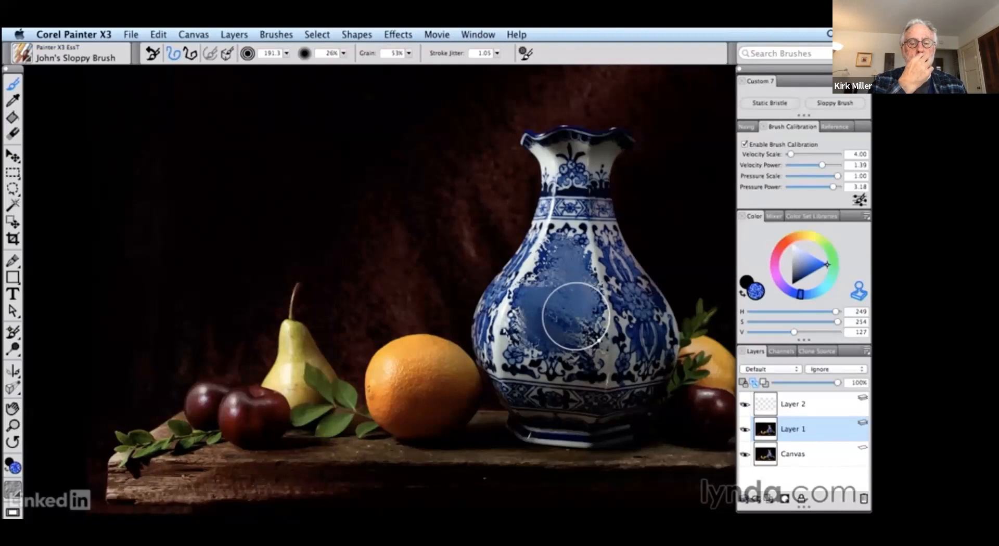
# Step: In Corel Painter X3, undo the vase strokes and paint over the orange, pear and plums on Layer 1 with John's Sloppy Brush
pyautogui.press('super+z')
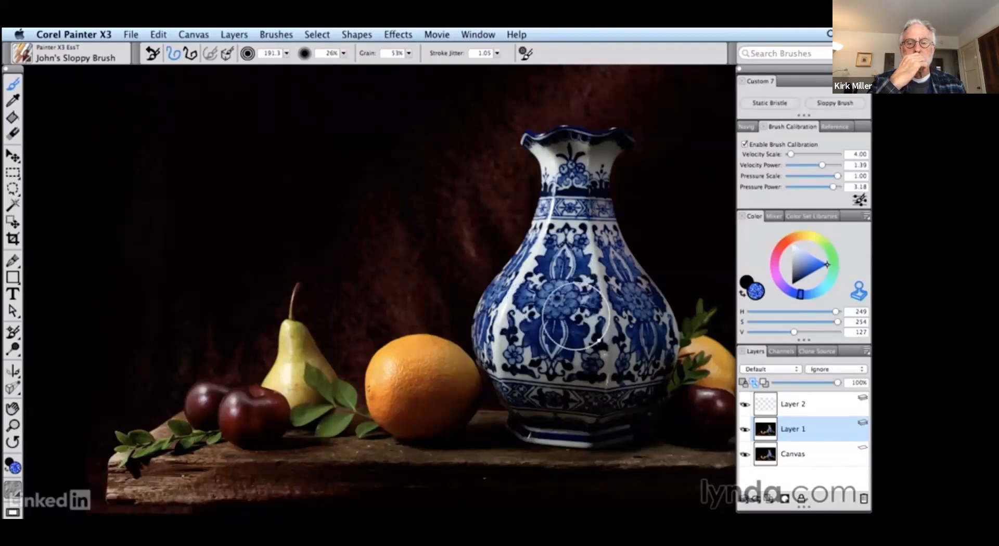
pyautogui.moveTo(508, 429); pyautogui.dragTo(446, 432)
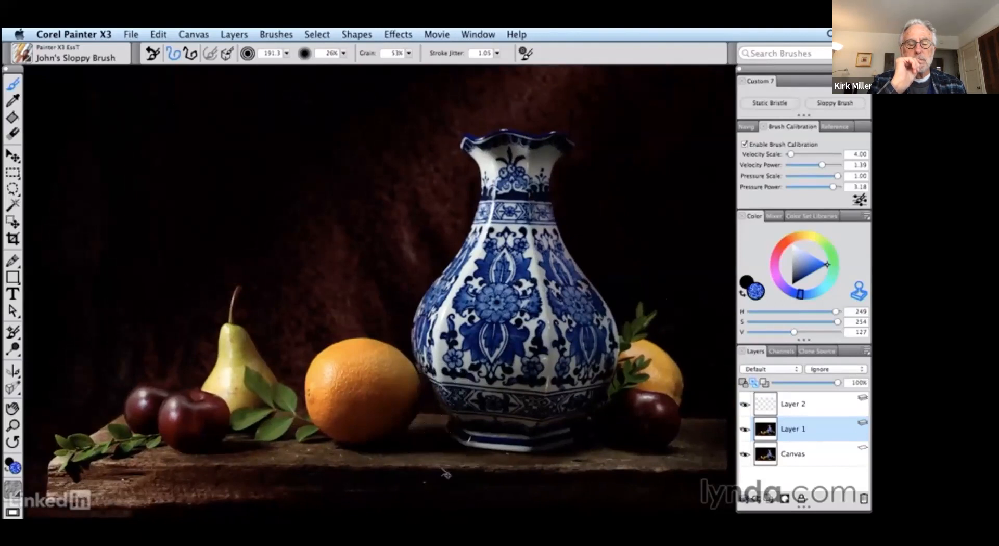
pyautogui.press('super+0')
pyautogui.moveTo(373, 380)
pyautogui.mouseDown()
pyautogui.moveTo(329, 403)
pyautogui.moveTo(368, 379)
pyautogui.moveTo(390, 382)
pyautogui.moveTo(393, 413)
pyautogui.moveTo(379, 409)
pyautogui.moveTo(384, 419)
pyautogui.moveTo(364, 426)
pyautogui.moveTo(338, 425)
pyautogui.moveTo(338, 417)
pyautogui.moveTo(364, 397)
pyautogui.moveTo(346, 415)
pyautogui.moveTo(353, 419)
pyautogui.moveTo(376, 408)
pyautogui.moveTo(291, 423)
pyautogui.moveTo(287, 405)
pyautogui.moveTo(296, 418)
pyautogui.moveTo(280, 438)
pyautogui.moveTo(308, 441)
pyautogui.moveTo(267, 424)
pyautogui.moveTo(204, 439)
pyautogui.moveTo(222, 442)
pyautogui.moveTo(192, 432)
pyautogui.moveTo(206, 417)
pyautogui.moveTo(223, 424)
pyautogui.moveTo(205, 438)
pyautogui.moveTo(198, 424)
pyautogui.moveTo(229, 426)
pyautogui.moveTo(233, 437)
pyautogui.moveTo(195, 437)
pyautogui.moveTo(188, 425)
pyautogui.moveTo(211, 414)
pyautogui.moveTo(194, 414)
pyautogui.moveTo(242, 387)
pyautogui.moveTo(244, 361)
pyautogui.moveTo(237, 367)
pyautogui.moveTo(257, 386)
pyautogui.mouseUp()
pyautogui.moveTo(155, 404)
pyautogui.mouseDown()
pyautogui.moveTo(167, 425)
pyautogui.moveTo(164, 402)
pyautogui.moveTo(154, 452)
pyautogui.moveTo(93, 466)
pyautogui.moveTo(81, 441)
pyautogui.moveTo(156, 439)
pyautogui.mouseUp()
# Step: Paint over the vase's base, body and neck with loose strokes of John's Sloppy Brush, hiding the printed pattern
pyautogui.moveTo(469, 450)
pyautogui.mouseDown()
pyautogui.moveTo(556, 438)
pyautogui.moveTo(509, 454)
pyautogui.moveTo(538, 452)
pyautogui.moveTo(462, 450)
pyautogui.moveTo(486, 455)
pyautogui.moveTo(459, 409)
pyautogui.moveTo(497, 417)
pyautogui.moveTo(562, 410)
pyautogui.moveTo(467, 423)
pyautogui.moveTo(455, 414)
pyautogui.moveTo(479, 426)
pyautogui.moveTo(424, 354)
pyautogui.moveTo(474, 268)
pyautogui.moveTo(437, 333)
pyautogui.moveTo(449, 354)
pyautogui.moveTo(505, 384)
pyautogui.moveTo(531, 373)
pyautogui.moveTo(475, 389)
pyautogui.moveTo(522, 375)
pyautogui.moveTo(531, 353)
pyautogui.moveTo(456, 378)
pyautogui.moveTo(469, 325)
pyautogui.moveTo(489, 324)
pyautogui.moveTo(493, 266)
pyautogui.moveTo(518, 278)
pyautogui.moveTo(529, 309)
pyautogui.moveTo(520, 307)
pyautogui.moveTo(517, 342)
pyautogui.moveTo(531, 355)
pyautogui.moveTo(495, 339)
pyautogui.moveTo(441, 385)
pyautogui.moveTo(436, 307)
pyautogui.moveTo(556, 393)
pyautogui.moveTo(566, 385)
pyautogui.moveTo(585, 356)
pyautogui.moveTo(582, 341)
pyautogui.moveTo(546, 355)
pyautogui.moveTo(563, 309)
pyautogui.moveTo(524, 314)
pyautogui.moveTo(533, 298)
pyautogui.moveTo(524, 312)
pyautogui.moveTo(546, 271)
pyautogui.moveTo(611, 386)
pyautogui.moveTo(621, 382)
pyautogui.moveTo(622, 334)
pyautogui.moveTo(647, 387)
pyautogui.moveTo(640, 370)
pyautogui.moveTo(633, 361)
pyautogui.moveTo(631, 428)
pyautogui.moveTo(615, 417)
pyautogui.moveTo(620, 435)
pyautogui.moveTo(640, 403)
pyautogui.moveTo(600, 348)
pyautogui.mouseUp()
pyautogui.moveTo(493, 237)
pyautogui.mouseDown()
pyautogui.moveTo(534, 255)
pyautogui.moveTo(546, 286)
pyautogui.mouseUp()
pyautogui.moveTo(515, 203)
pyautogui.mouseDown()
pyautogui.moveTo(522, 218)
pyautogui.moveTo(521, 209)
pyautogui.moveTo(525, 218)
pyautogui.moveTo(529, 188)
pyautogui.moveTo(486, 196)
pyautogui.moveTo(489, 213)
pyautogui.moveTo(485, 194)
pyautogui.moveTo(498, 214)
pyautogui.mouseUp()
pyautogui.moveTo(471, 173)
pyautogui.mouseDown()
pyautogui.moveTo(466, 165)
pyautogui.moveTo(535, 167)
pyautogui.moveTo(497, 173)
pyautogui.mouseUp()
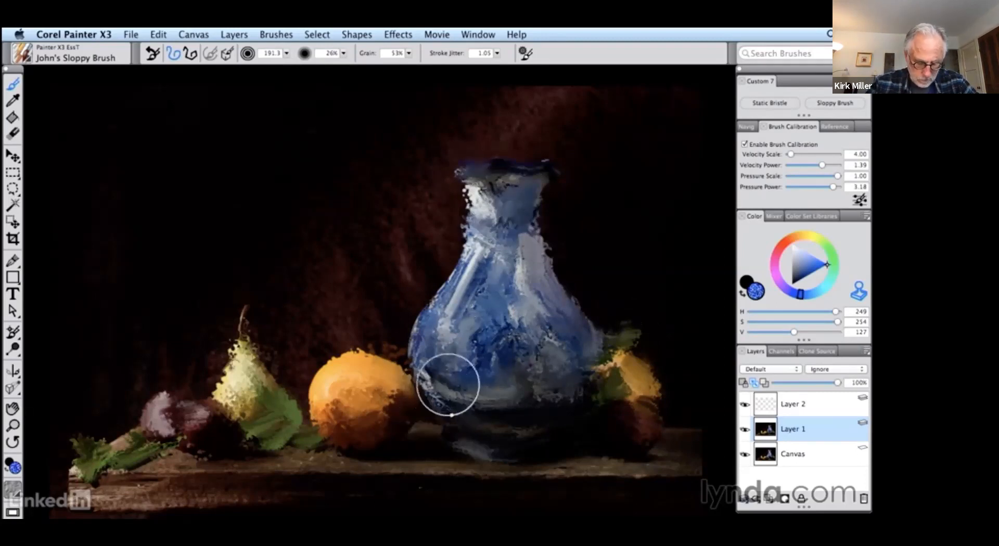
pyautogui.moveTo(436, 381); pyautogui.dragTo(450, 421)
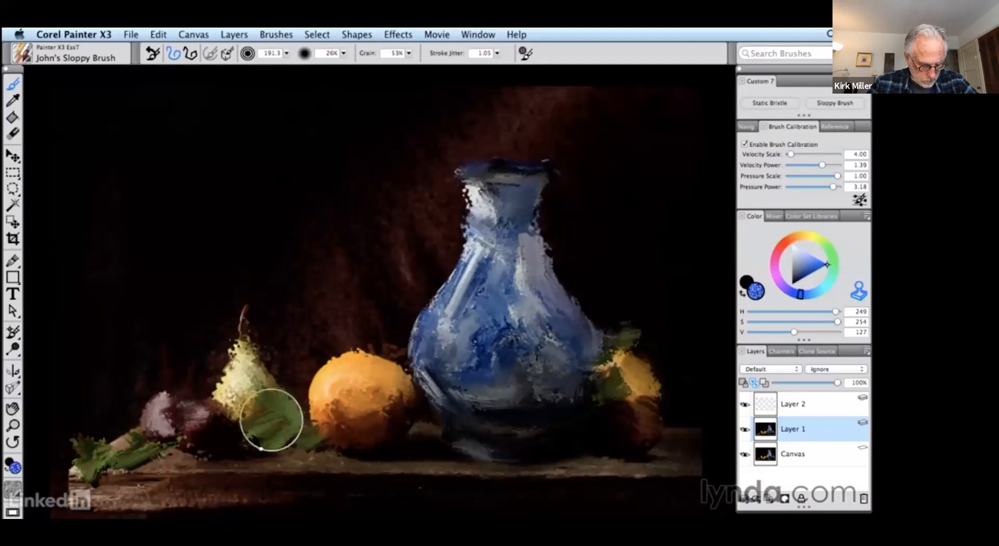
# Step: Paint over the leaves, the plums, the tabletop and the table's front edge with John's Sloppy Brush
pyautogui.moveTo(165, 431)
pyautogui.mouseDown()
pyautogui.moveTo(194, 447)
pyautogui.moveTo(181, 431)
pyautogui.moveTo(152, 433)
pyautogui.moveTo(113, 458)
pyautogui.mouseUp()
pyautogui.moveTo(648, 406)
pyautogui.mouseDown()
pyautogui.moveTo(633, 415)
pyautogui.moveTo(634, 450)
pyautogui.mouseUp()
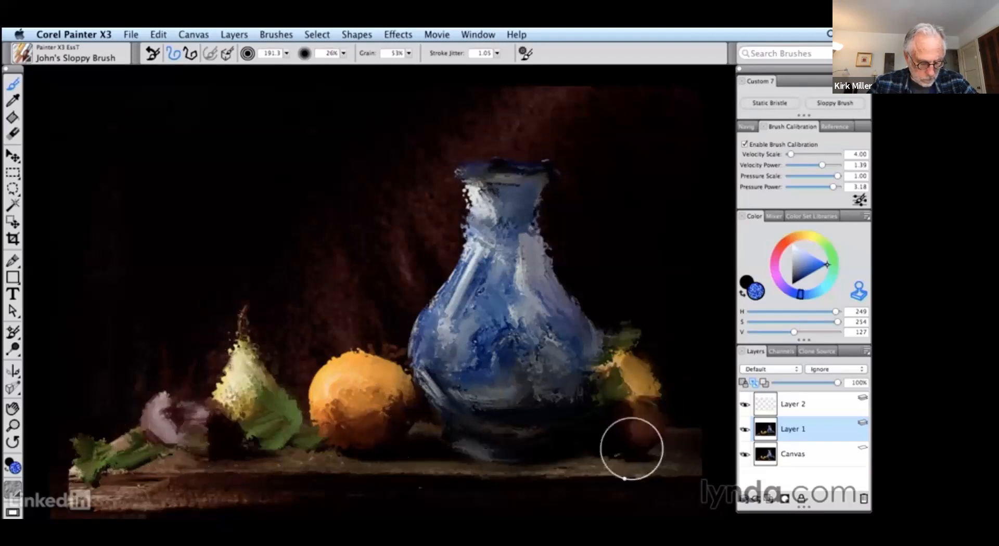
pyautogui.moveTo(505, 451)
pyautogui.mouseDown()
pyautogui.moveTo(392, 465)
pyautogui.moveTo(452, 461)
pyautogui.moveTo(411, 467)
pyautogui.moveTo(297, 458)
pyautogui.moveTo(322, 449)
pyautogui.moveTo(180, 474)
pyautogui.moveTo(124, 452)
pyautogui.mouseUp()
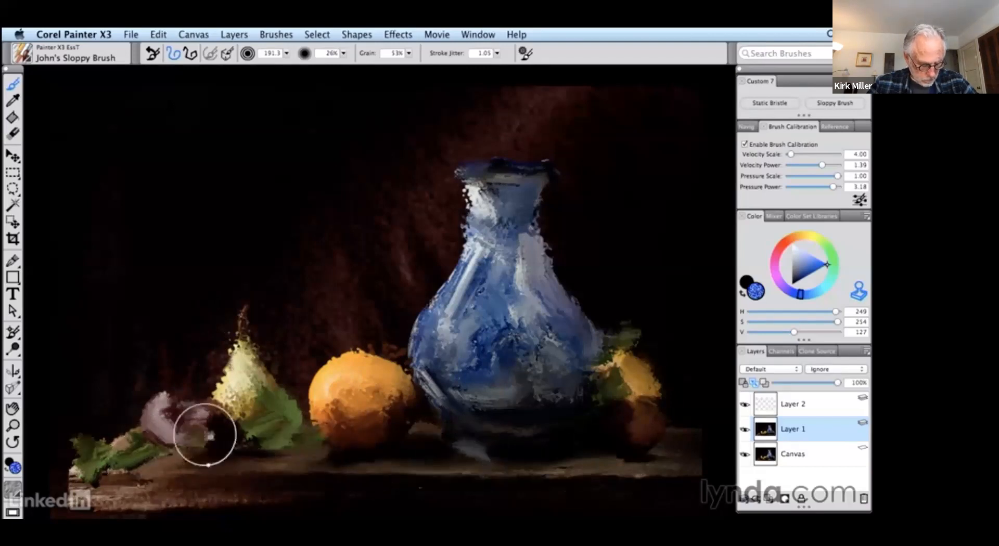
pyautogui.moveTo(205, 434); pyautogui.dragTo(173, 322)
pyautogui.moveTo(156, 390)
pyautogui.mouseDown()
pyautogui.moveTo(135, 378)
pyautogui.moveTo(182, 370)
pyautogui.moveTo(51, 384)
pyautogui.moveTo(68, 387)
pyautogui.moveTo(45, 365)
pyautogui.mouseUp()
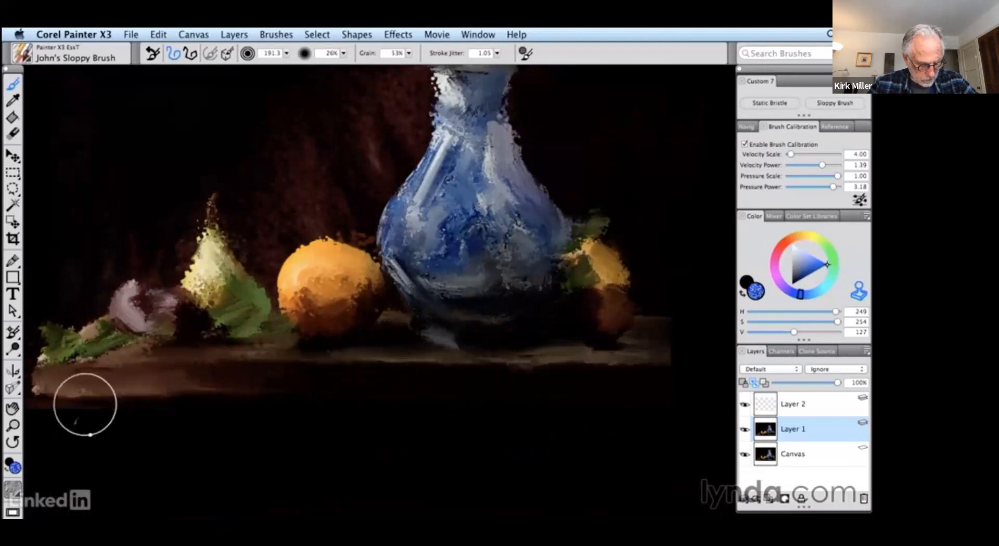
pyautogui.moveTo(102, 367); pyautogui.dragTo(345, 369)
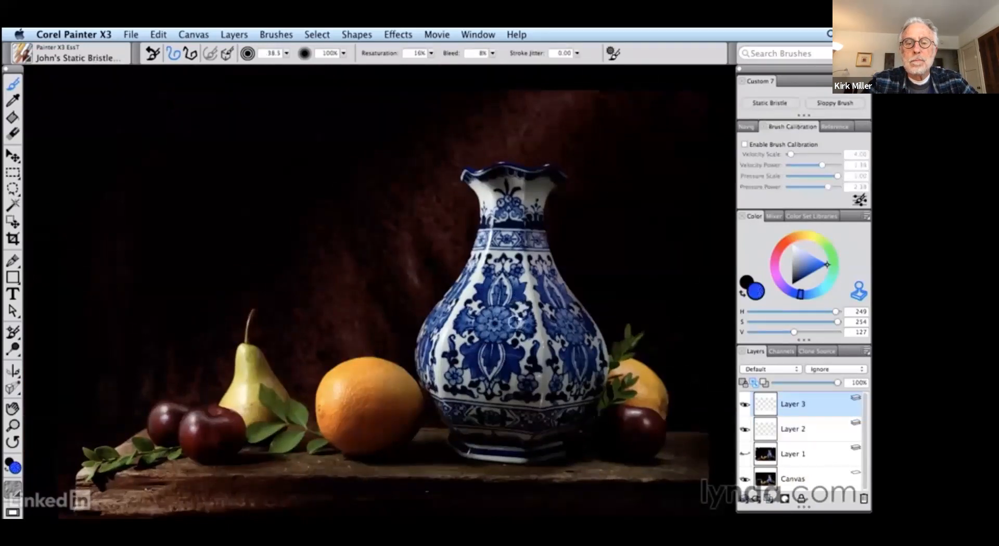
# Step: Paint a blue patch over the floral pattern on the vase's upper body on Layer 3 with John's Static Bristle brush
pyautogui.press('super+plus')
pyautogui.press('super+plus')
pyautogui.press('super+plus')
pyautogui.moveTo(519, 385); pyautogui.dragTo(300, 372)
pyautogui.moveTo(426, 309)
pyautogui.mouseDown()
pyautogui.moveTo(454, 273)
pyautogui.moveTo(427, 315)
pyautogui.moveTo(410, 257)
pyautogui.moveTo(430, 287)
pyautogui.moveTo(428, 241)
pyautogui.mouseUp()
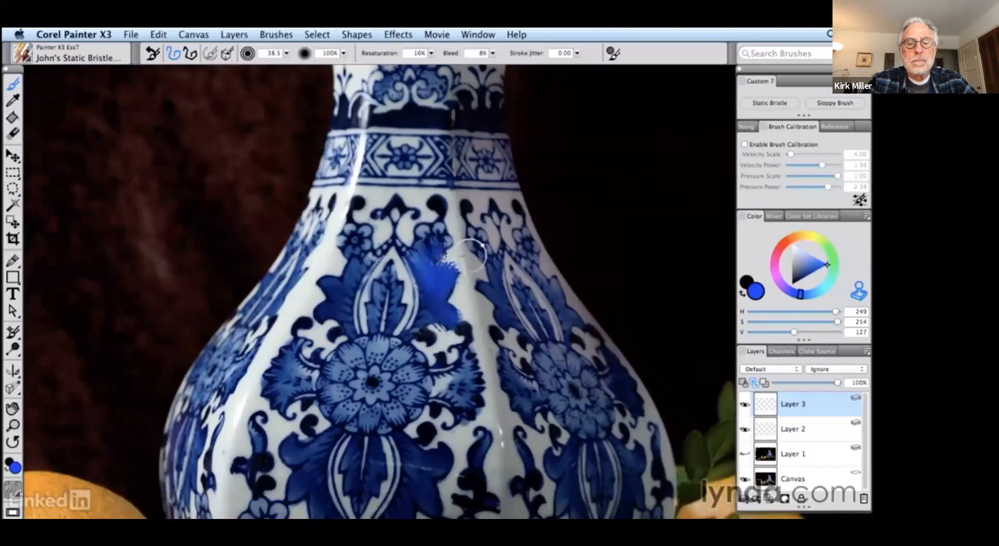
# Step: Set the brush's Resaturation to 0% and smear the floral pattern down the vase's central panel on Layer 3
pyautogui.moveTo(432, 53); pyautogui.dragTo(367, 64)
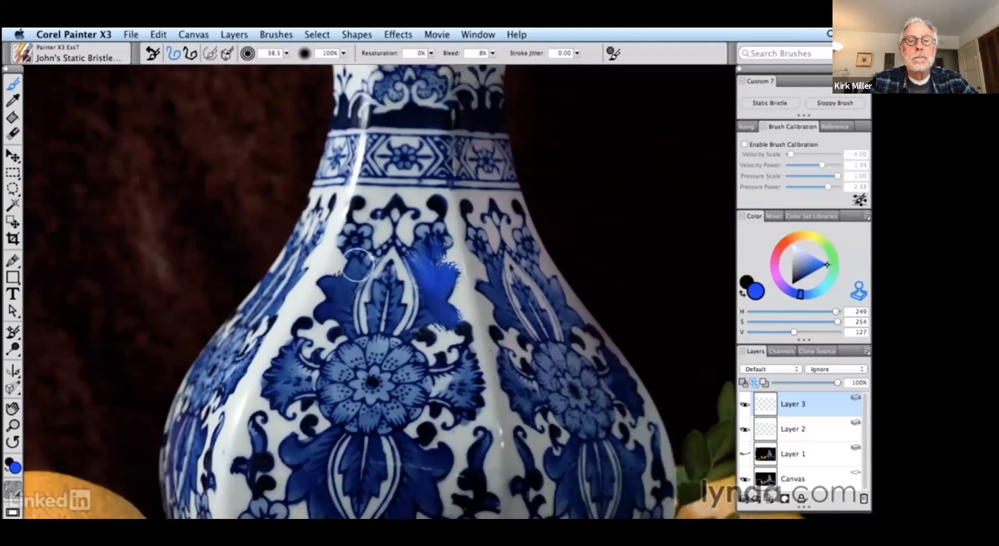
pyautogui.moveTo(338, 296)
pyautogui.mouseDown()
pyautogui.moveTo(354, 310)
pyautogui.moveTo(363, 252)
pyautogui.moveTo(407, 250)
pyautogui.moveTo(433, 269)
pyautogui.moveTo(443, 219)
pyautogui.moveTo(428, 200)
pyautogui.moveTo(393, 205)
pyautogui.moveTo(350, 238)
pyautogui.moveTo(350, 217)
pyautogui.moveTo(409, 241)
pyautogui.mouseUp()
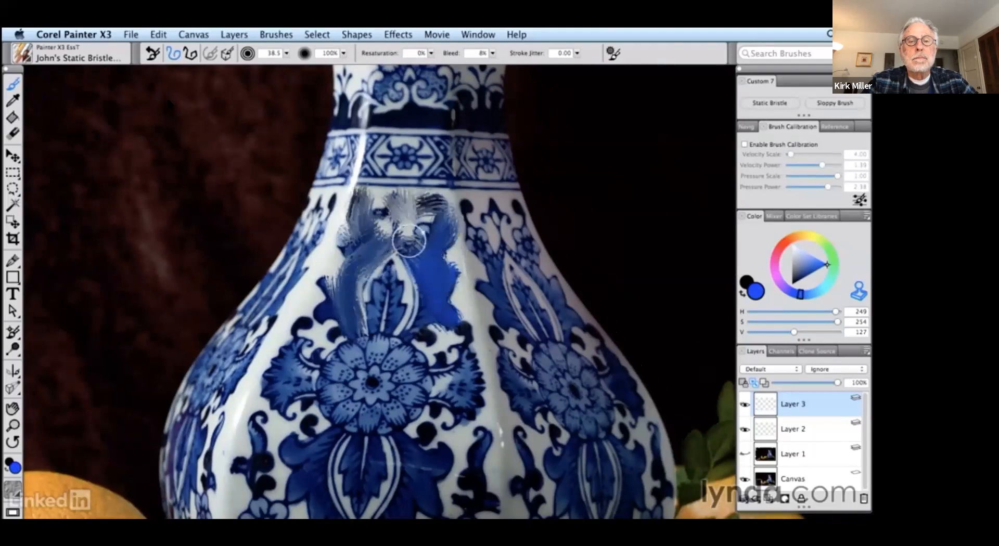
pyautogui.moveTo(425, 367)
pyautogui.mouseDown()
pyautogui.moveTo(433, 333)
pyautogui.moveTo(460, 332)
pyautogui.moveTo(463, 347)
pyautogui.moveTo(445, 372)
pyautogui.moveTo(462, 365)
pyautogui.moveTo(468, 403)
pyautogui.moveTo(443, 427)
pyautogui.moveTo(430, 403)
pyautogui.moveTo(431, 411)
pyautogui.moveTo(456, 391)
pyautogui.moveTo(446, 425)
pyautogui.moveTo(383, 427)
pyautogui.moveTo(347, 421)
pyautogui.moveTo(324, 394)
pyautogui.moveTo(331, 362)
pyautogui.moveTo(383, 355)
pyautogui.moveTo(406, 364)
pyautogui.moveTo(389, 339)
pyautogui.moveTo(372, 382)
pyautogui.moveTo(389, 390)
pyautogui.moveTo(365, 378)
pyautogui.moveTo(384, 396)
pyautogui.moveTo(426, 407)
pyautogui.moveTo(437, 375)
pyautogui.moveTo(416, 381)
pyautogui.moveTo(392, 324)
pyautogui.moveTo(425, 296)
pyautogui.moveTo(394, 243)
pyautogui.moveTo(383, 326)
pyautogui.moveTo(394, 294)
pyautogui.moveTo(390, 260)
pyautogui.moveTo(380, 320)
pyautogui.moveTo(366, 207)
pyautogui.moveTo(378, 206)
pyautogui.moveTo(312, 315)
pyautogui.moveTo(345, 321)
pyautogui.moveTo(331, 368)
pyautogui.moveTo(301, 352)
pyautogui.moveTo(321, 317)
pyautogui.moveTo(292, 370)
pyautogui.moveTo(326, 392)
pyautogui.moveTo(287, 403)
pyautogui.moveTo(310, 399)
pyautogui.moveTo(303, 404)
pyautogui.moveTo(284, 360)
pyautogui.moveTo(278, 389)
pyautogui.moveTo(290, 362)
pyautogui.moveTo(320, 362)
pyautogui.moveTo(297, 378)
pyautogui.mouseUp()
pyautogui.moveTo(350, 433)
pyautogui.mouseDown()
pyautogui.moveTo(303, 269)
pyautogui.moveTo(370, 268)
pyautogui.moveTo(390, 289)
pyautogui.moveTo(370, 312)
pyautogui.moveTo(357, 307)
pyautogui.moveTo(323, 370)
pyautogui.moveTo(352, 388)
pyautogui.moveTo(327, 277)
pyautogui.moveTo(314, 332)
pyautogui.moveTo(305, 327)
pyautogui.moveTo(314, 270)
pyautogui.moveTo(326, 359)
pyautogui.moveTo(332, 326)
pyautogui.moveTo(296, 393)
pyautogui.moveTo(332, 404)
pyautogui.moveTo(290, 393)
pyautogui.moveTo(297, 411)
pyautogui.moveTo(257, 385)
pyautogui.moveTo(279, 346)
pyautogui.moveTo(280, 359)
pyautogui.moveTo(252, 332)
pyautogui.moveTo(252, 279)
pyautogui.moveTo(283, 263)
pyautogui.moveTo(212, 273)
pyautogui.moveTo(205, 251)
pyautogui.moveTo(211, 312)
pyautogui.moveTo(229, 338)
pyautogui.moveTo(214, 339)
pyautogui.moveTo(218, 388)
pyautogui.moveTo(273, 395)
pyautogui.moveTo(203, 396)
pyautogui.moveTo(404, 421)
pyautogui.moveTo(442, 416)
pyautogui.moveTo(403, 359)
pyautogui.moveTo(412, 401)
pyautogui.moveTo(390, 363)
pyautogui.moveTo(413, 403)
pyautogui.moveTo(442, 346)
pyautogui.moveTo(428, 328)
pyautogui.moveTo(431, 266)
pyautogui.moveTo(424, 272)
pyautogui.moveTo(447, 330)
pyautogui.moveTo(404, 335)
pyautogui.moveTo(445, 352)
pyautogui.moveTo(410, 342)
pyautogui.moveTo(410, 294)
pyautogui.moveTo(399, 337)
pyautogui.mouseUp()
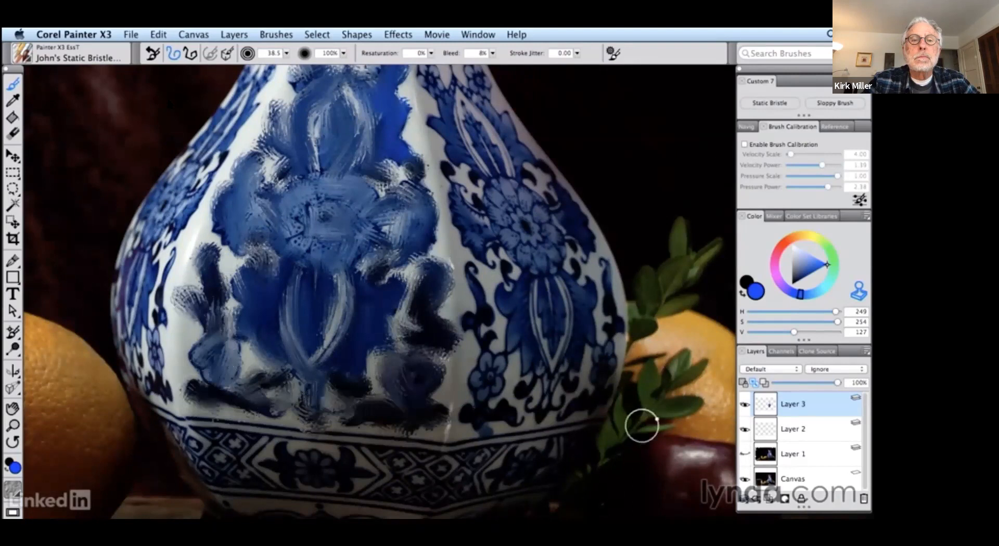
# Step: Show Layer 1 beneath the detailed vase strokes and view the painting as a whole
pyautogui.click(745, 455)
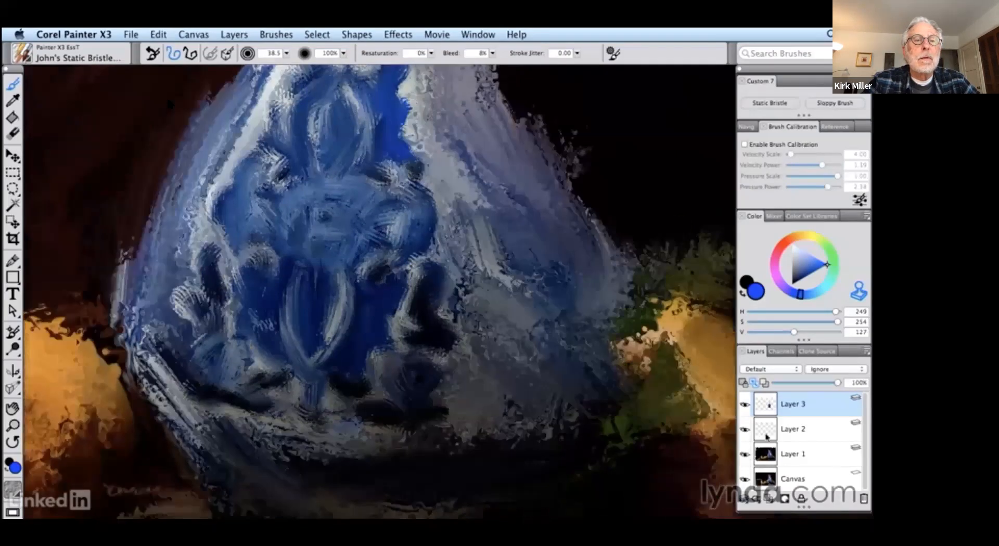
pyautogui.press('super+0')
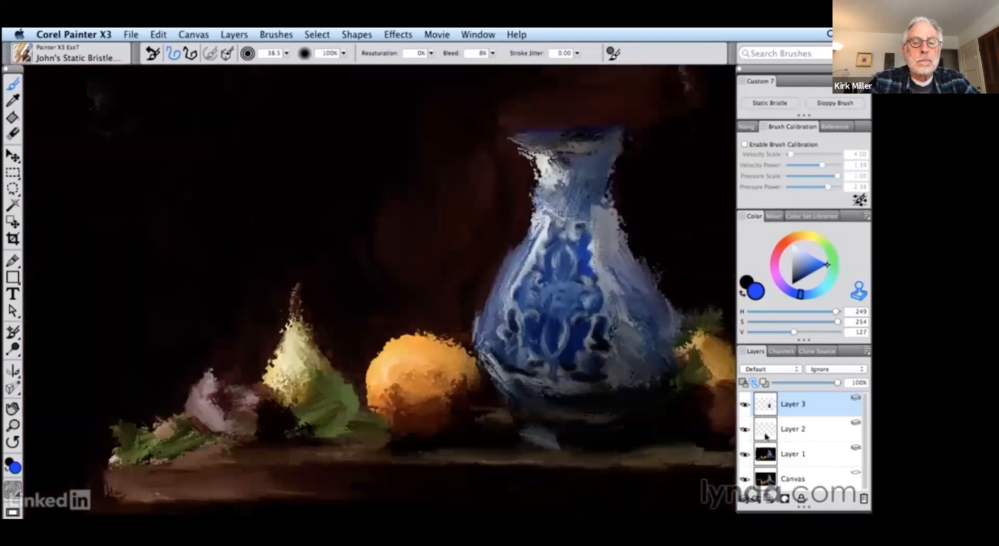
pyautogui.moveTo(557, 398); pyautogui.dragTo(500, 401)
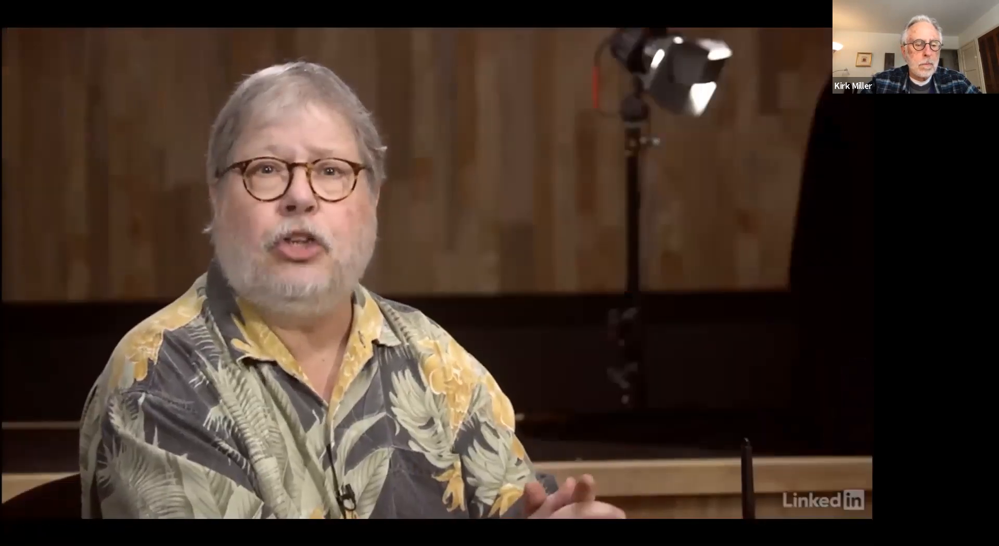
# Step: Pause the LinkedIn video playback
pyautogui.click(12, 529)
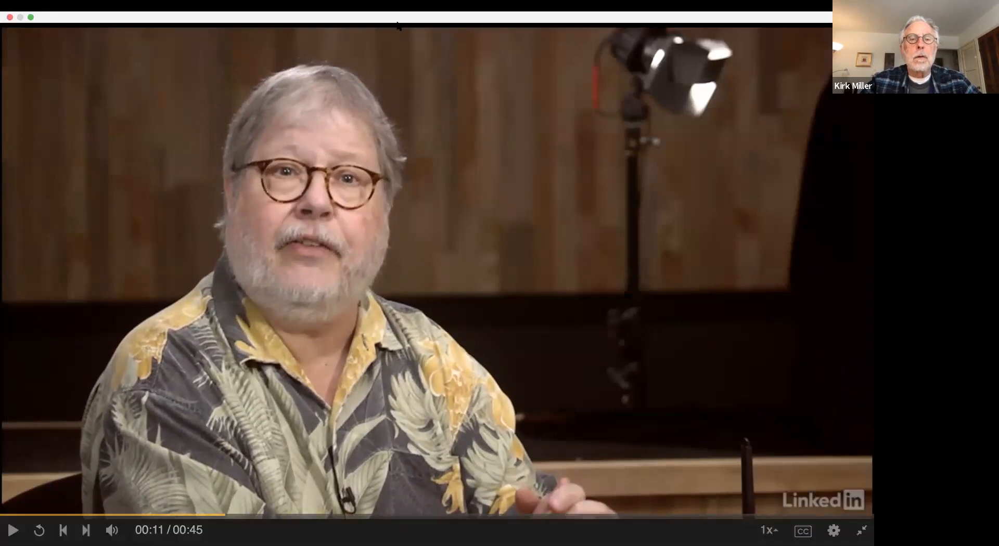
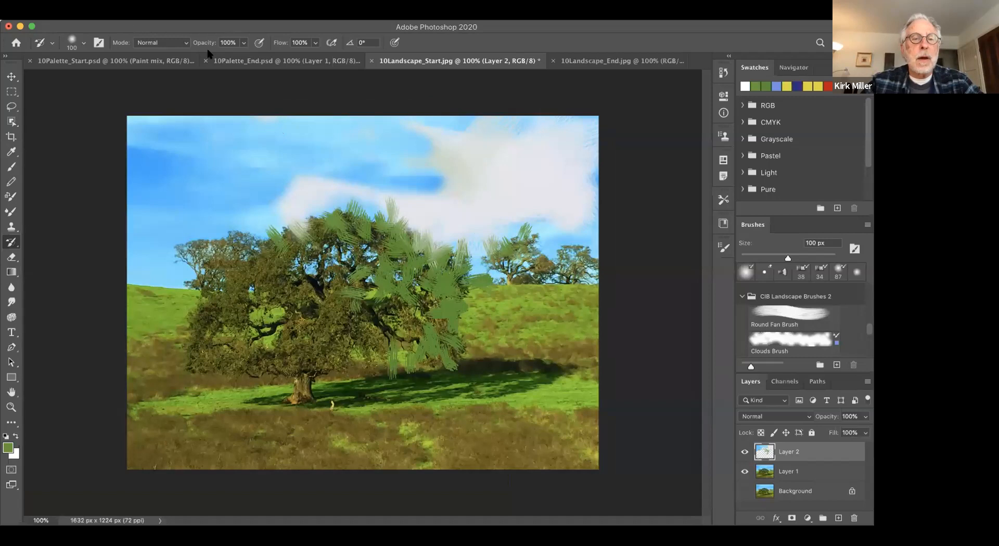
# Step: Switch to 10Palette_Start.psd and set up the Mixer Brush with the Soft Round preset from General Brushes
pyautogui.click(158, 61)
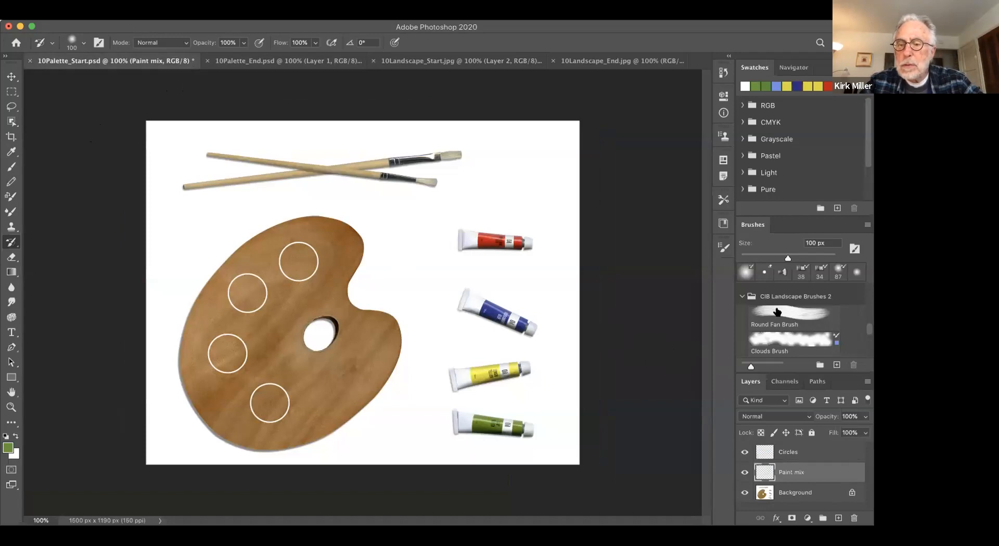
pyautogui.click(745, 271)
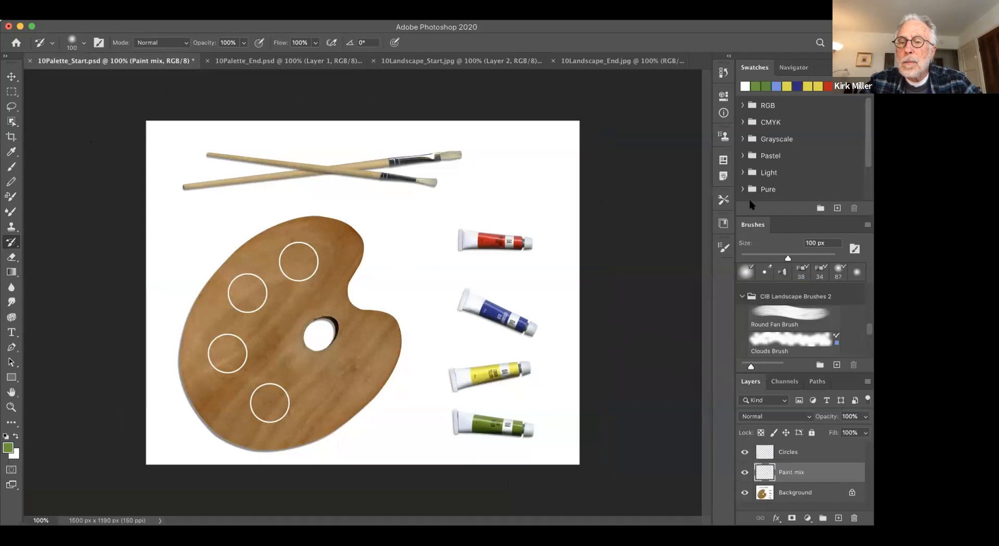
pyautogui.click(747, 272)
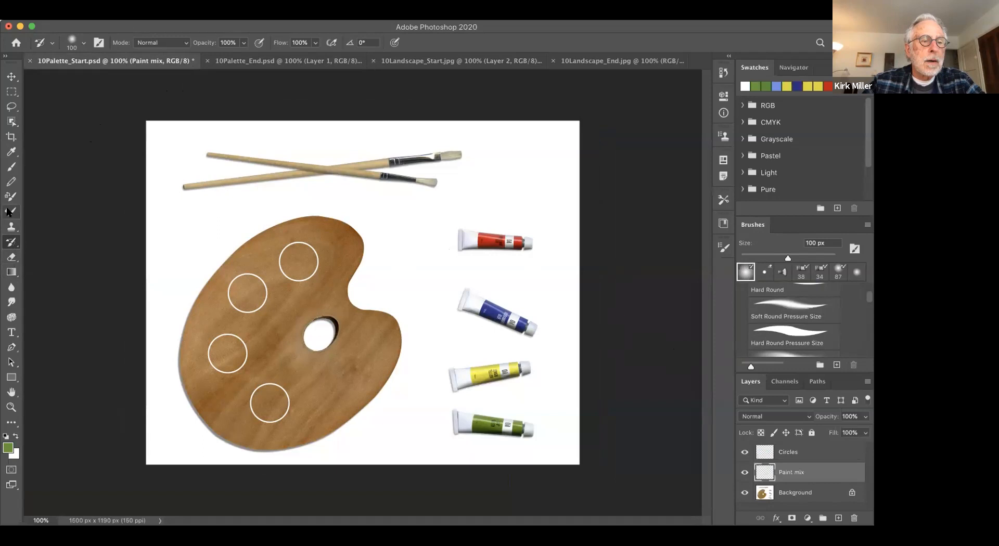
pyautogui.click(10, 212)
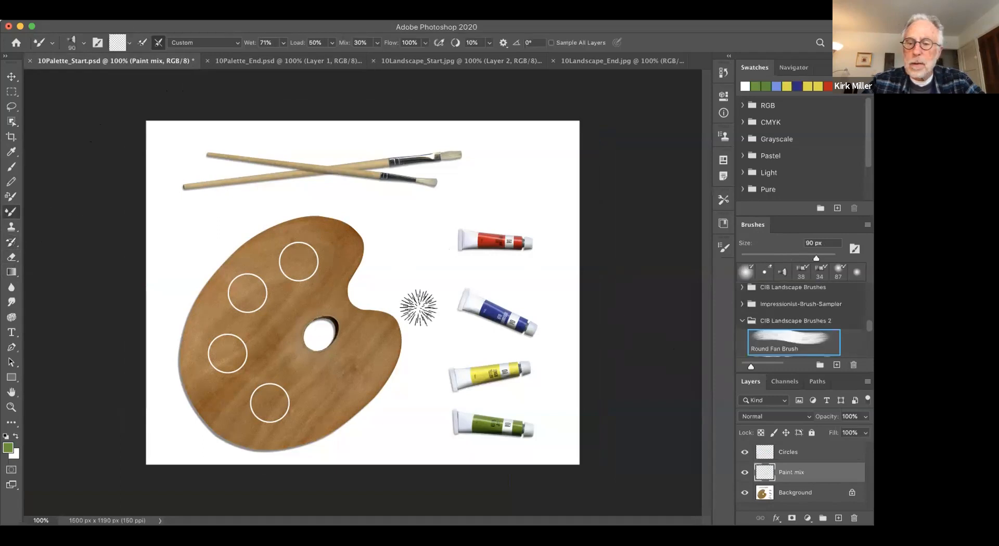
pyautogui.scroll(3, 759, 326)
pyautogui.scroll(5, 759, 326)
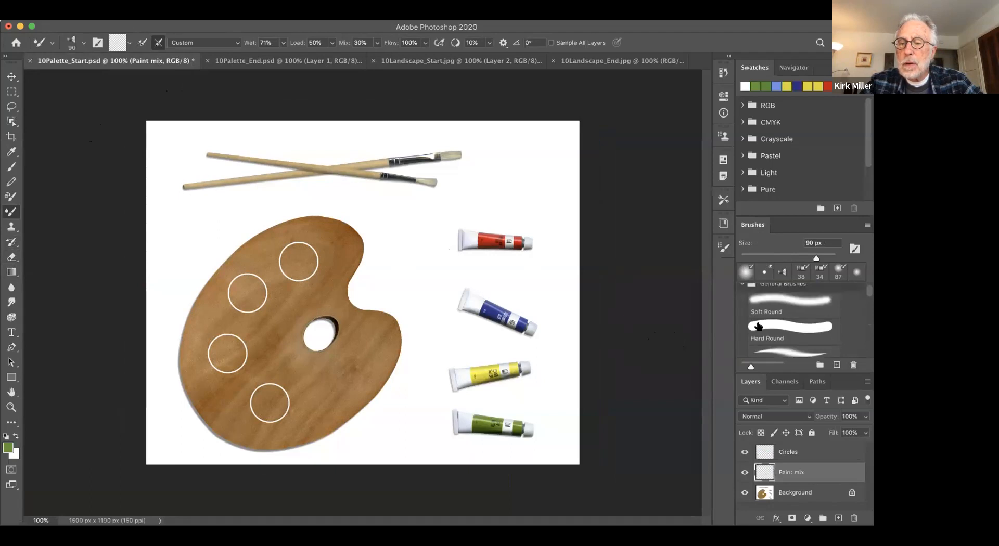
pyautogui.click(776, 297)
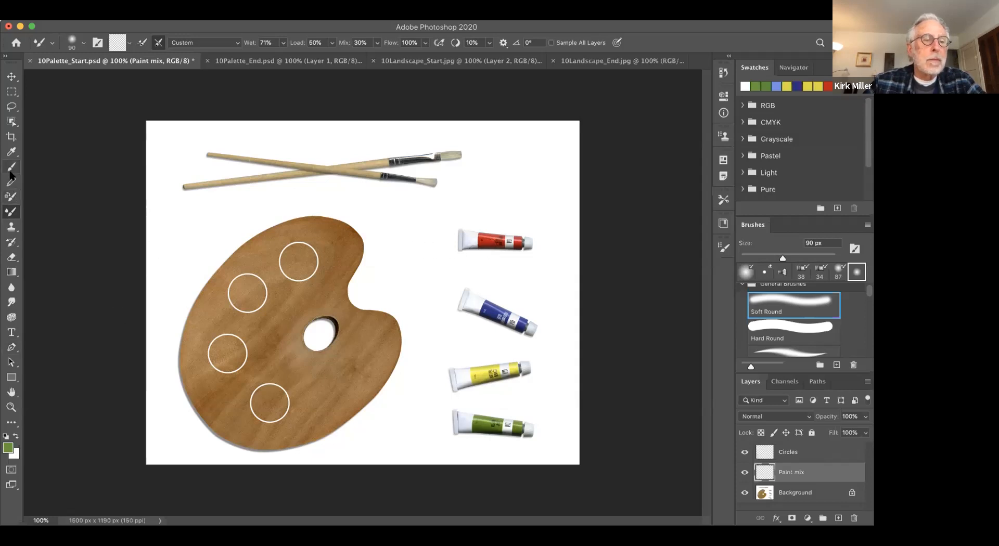
# Step: Sample the red tube, enable loading after each stroke, fill the palette's uppermost circle with red, and disable cleaning after each stroke
pyautogui.click(11, 152)
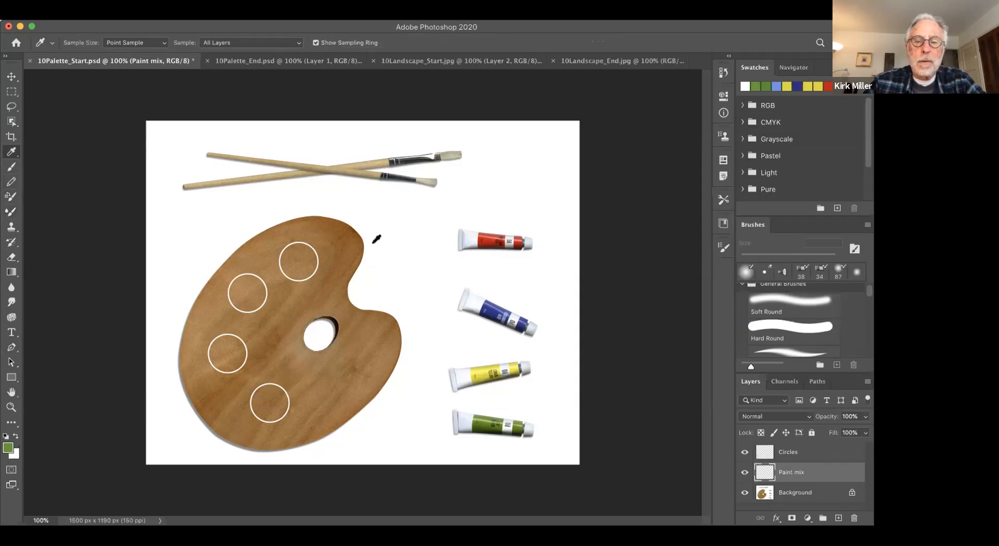
pyautogui.click(487, 239)
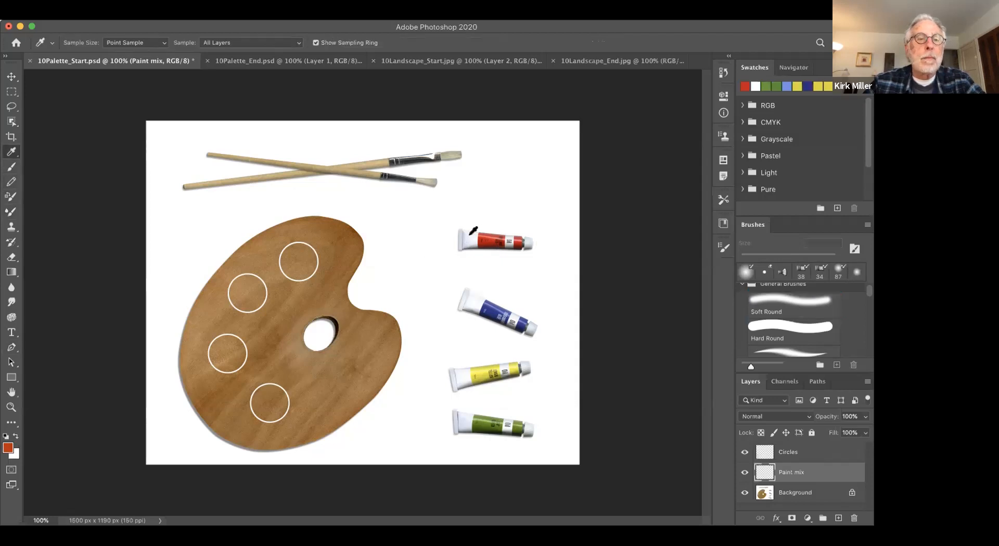
pyautogui.click(10, 211)
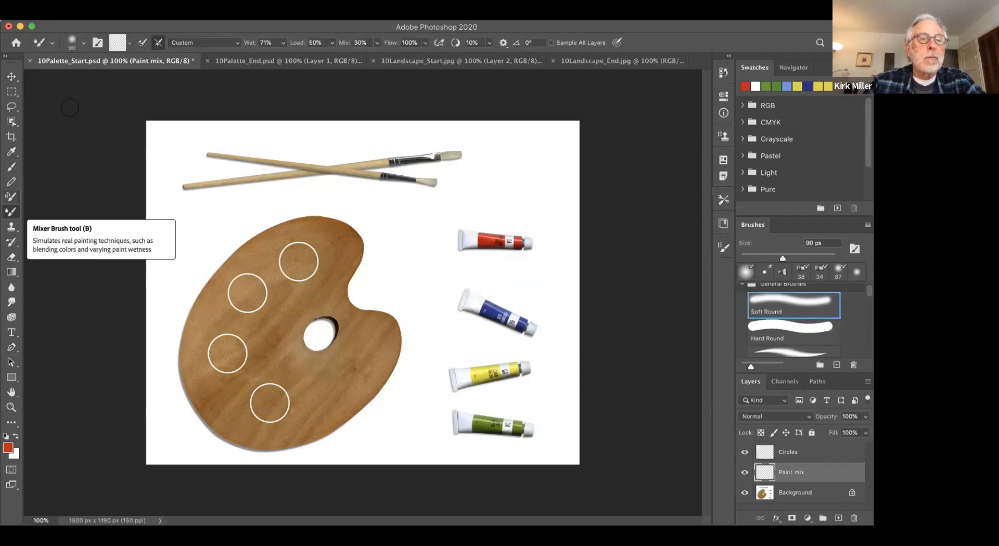
pyautogui.click(137, 44)
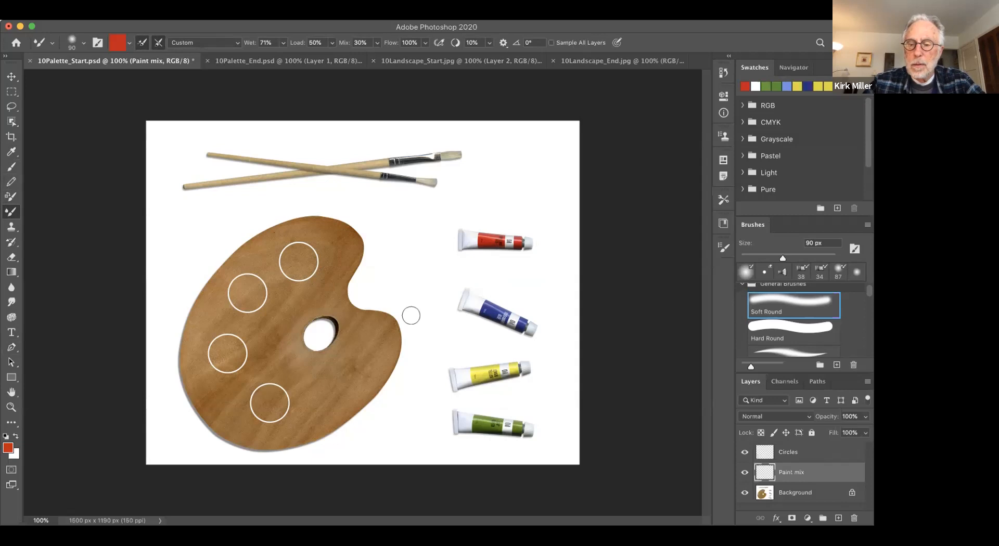
pyautogui.moveTo(315, 252)
pyautogui.mouseDown()
pyautogui.moveTo(292, 255)
pyautogui.moveTo(300, 269)
pyautogui.moveTo(314, 254)
pyautogui.moveTo(299, 252)
pyautogui.moveTo(302, 265)
pyautogui.moveTo(318, 256)
pyautogui.moveTo(297, 257)
pyautogui.moveTo(317, 254)
pyautogui.mouseUp()
pyautogui.click(158, 43)
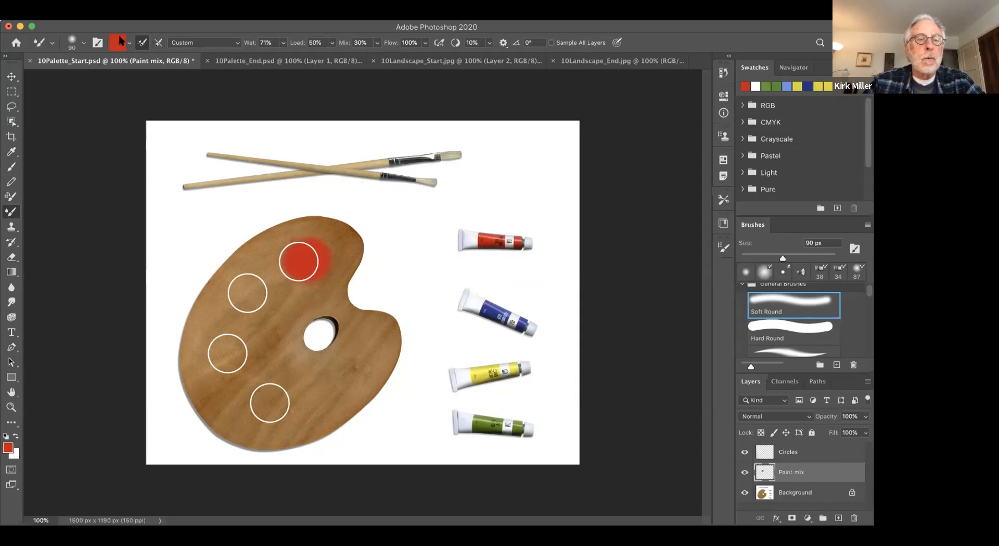
# Step: Clean the Mixer Brush, sample the yellow tube, and blend yellow into one side of the red paint on the palette
pyautogui.click(129, 44)
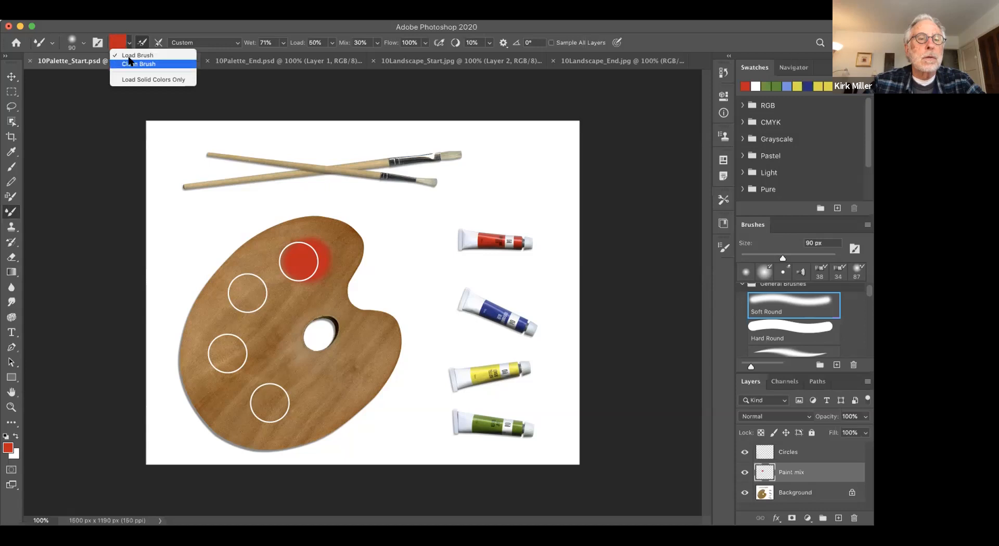
pyautogui.click(128, 64)
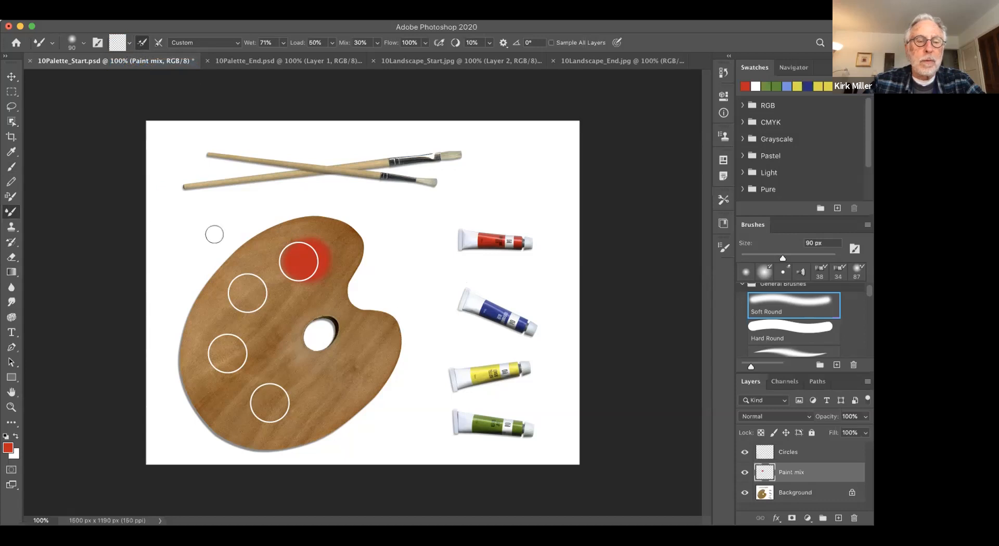
pyautogui.click(11, 151)
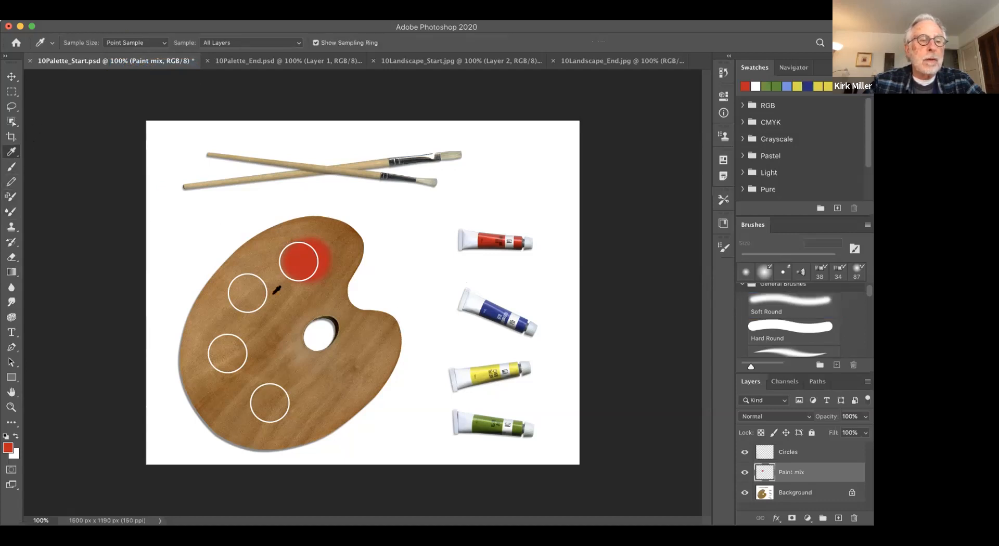
pyautogui.click(481, 372)
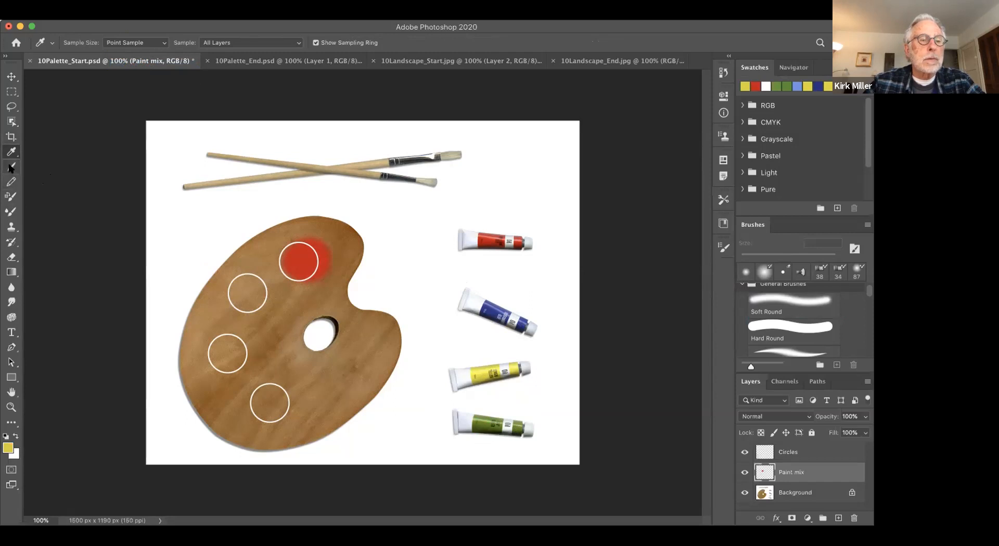
pyautogui.click(14, 217)
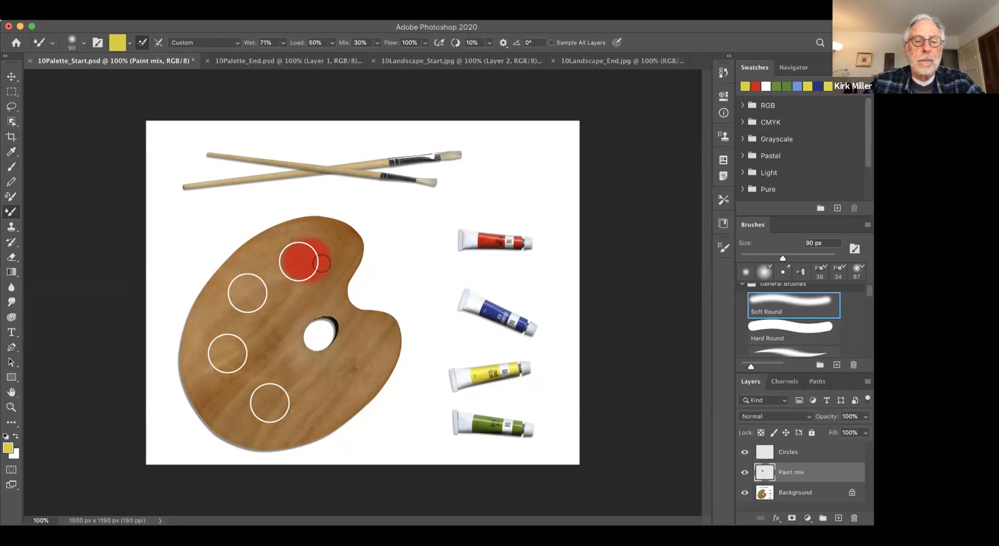
pyautogui.moveTo(314, 263)
pyautogui.mouseDown()
pyautogui.moveTo(318, 271)
pyautogui.moveTo(329, 260)
pyautogui.moveTo(308, 266)
pyautogui.moveTo(323, 249)
pyautogui.moveTo(326, 260)
pyautogui.moveTo(307, 270)
pyautogui.moveTo(317, 245)
pyautogui.moveTo(310, 263)
pyautogui.moveTo(319, 266)
pyautogui.mouseUp()
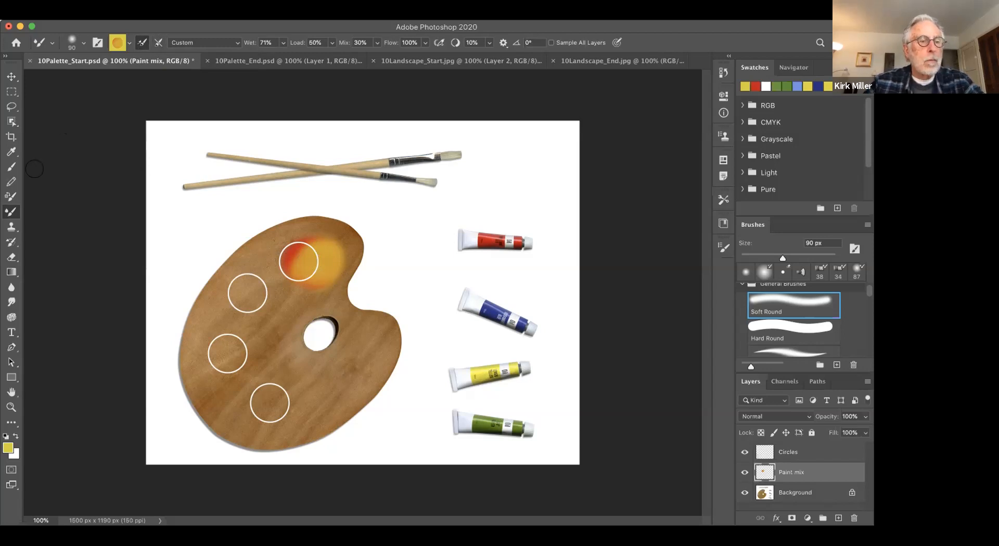
# Step: Clean the Mixer Brush, sample the blue tube, and fill the palette's second circle from the top with blue
pyautogui.click(128, 44)
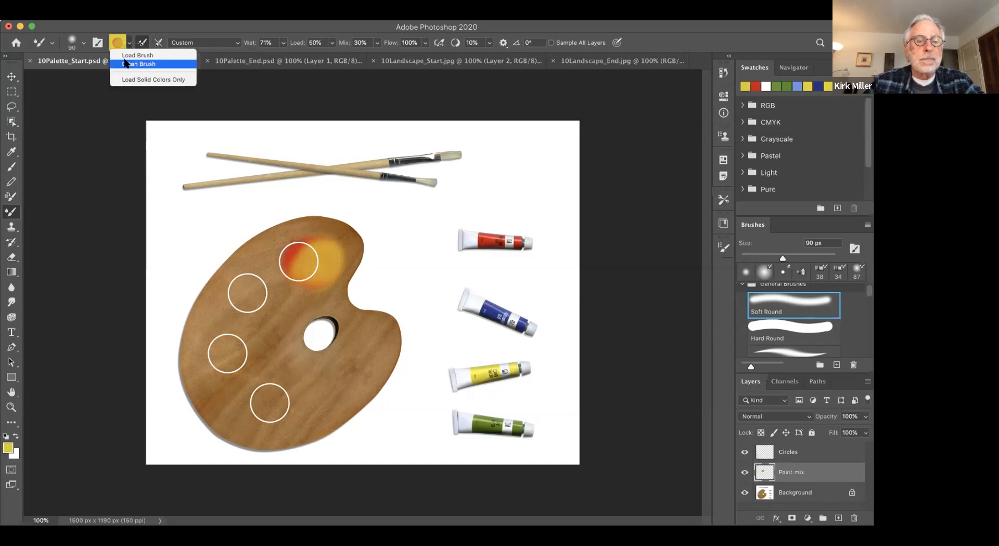
pyautogui.click(126, 64)
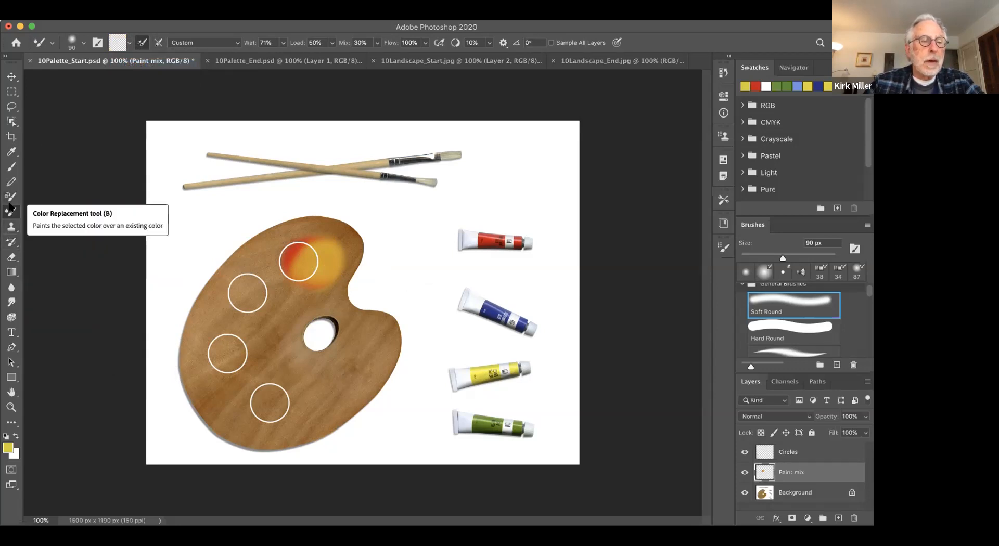
pyautogui.click(11, 152)
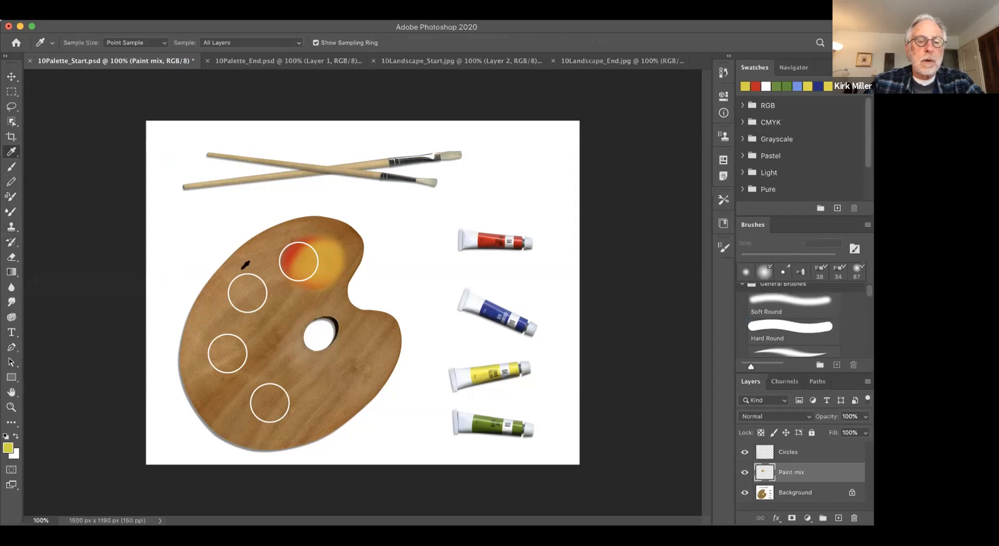
pyautogui.click(492, 310)
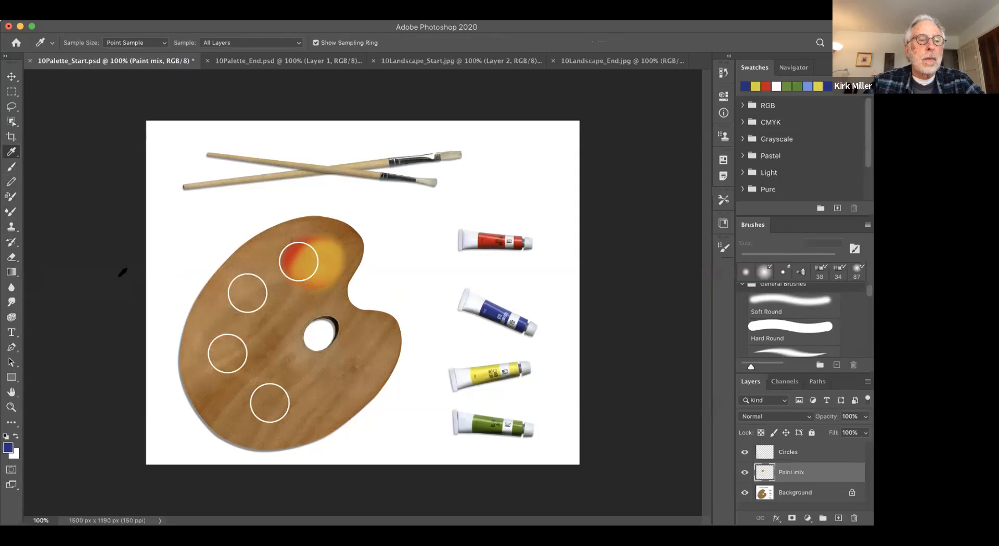
pyautogui.click(6, 211)
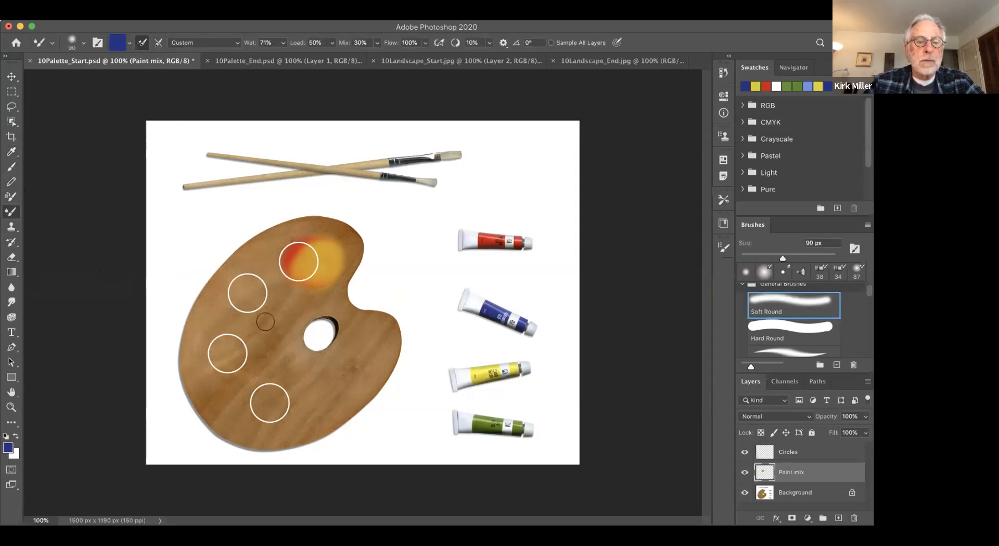
pyautogui.moveTo(254, 297)
pyautogui.mouseDown()
pyautogui.moveTo(244, 289)
pyautogui.moveTo(247, 297)
pyautogui.moveTo(253, 283)
pyautogui.moveTo(245, 296)
pyautogui.moveTo(263, 302)
pyautogui.moveTo(249, 309)
pyautogui.moveTo(249, 286)
pyautogui.mouseUp()
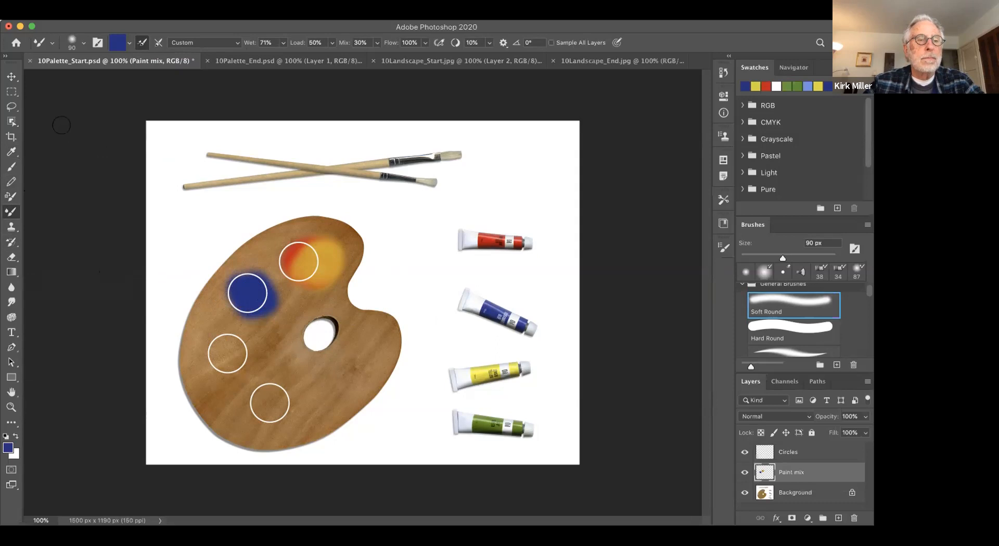
# Step: Clean the Mixer Brush, resample the yellow tube, and blend yellow into the blue paint in the second circle
pyautogui.click(122, 44)
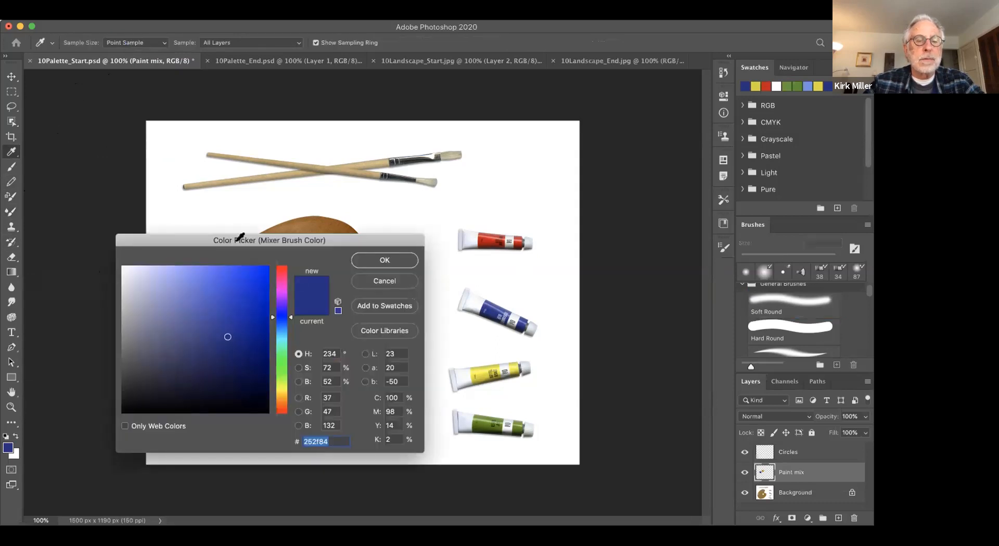
pyautogui.click(384, 282)
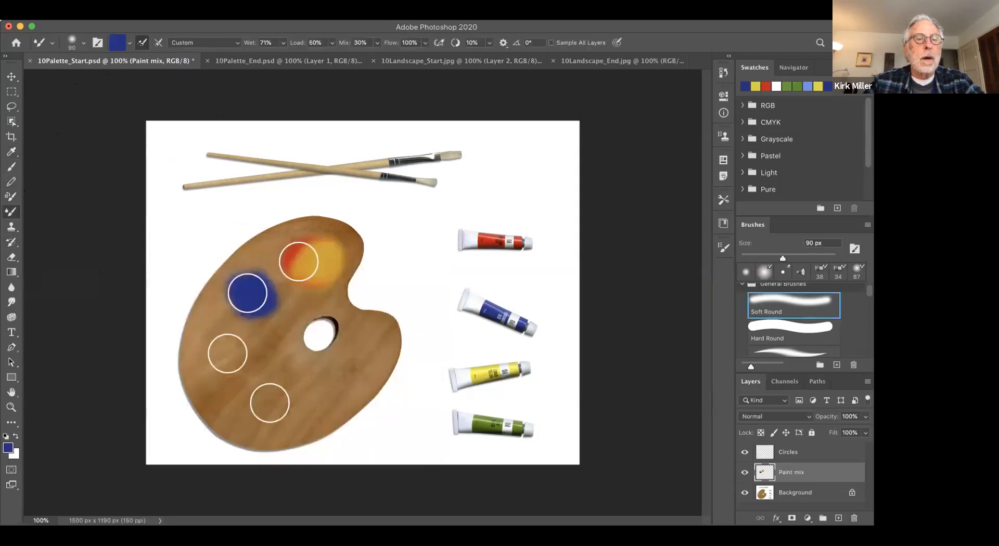
pyautogui.click(129, 42)
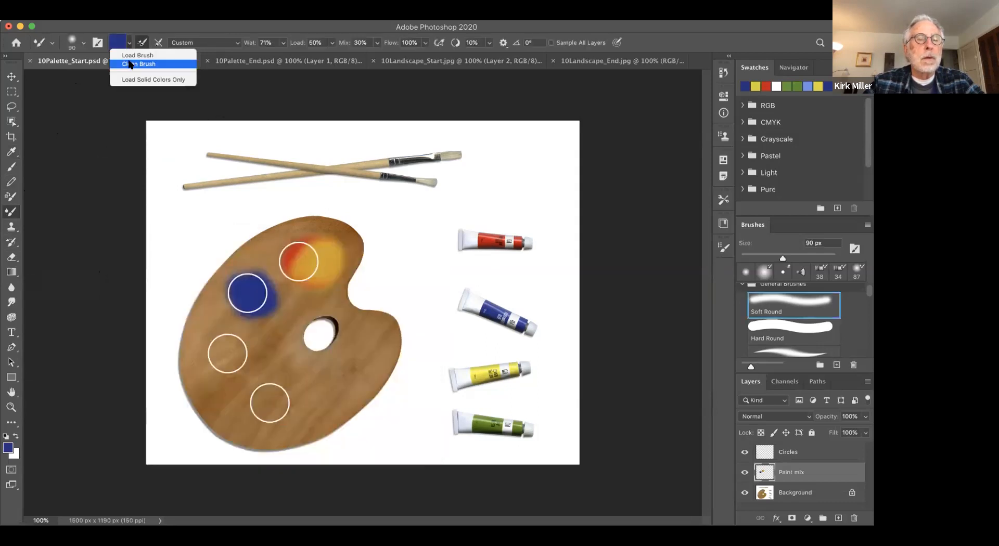
pyautogui.click(129, 64)
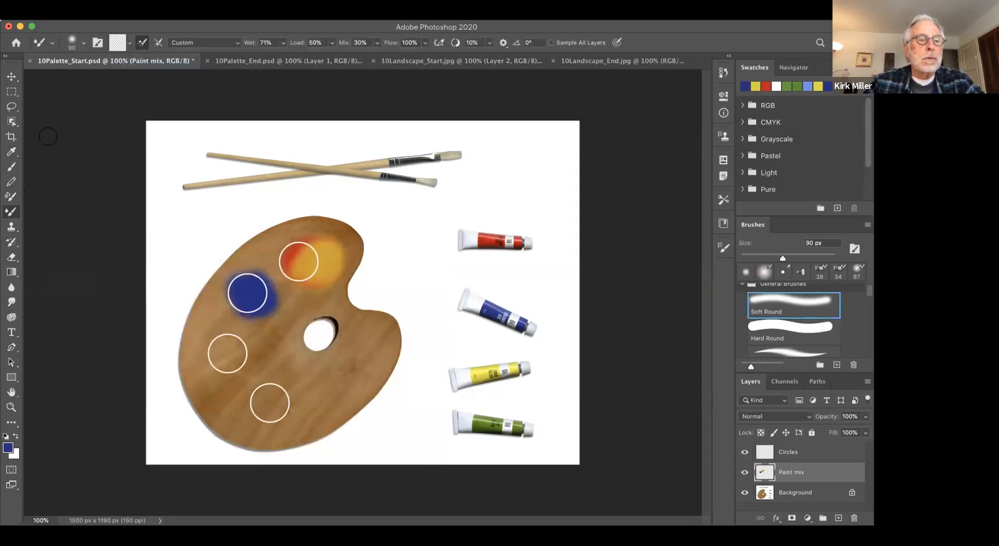
pyautogui.click(11, 152)
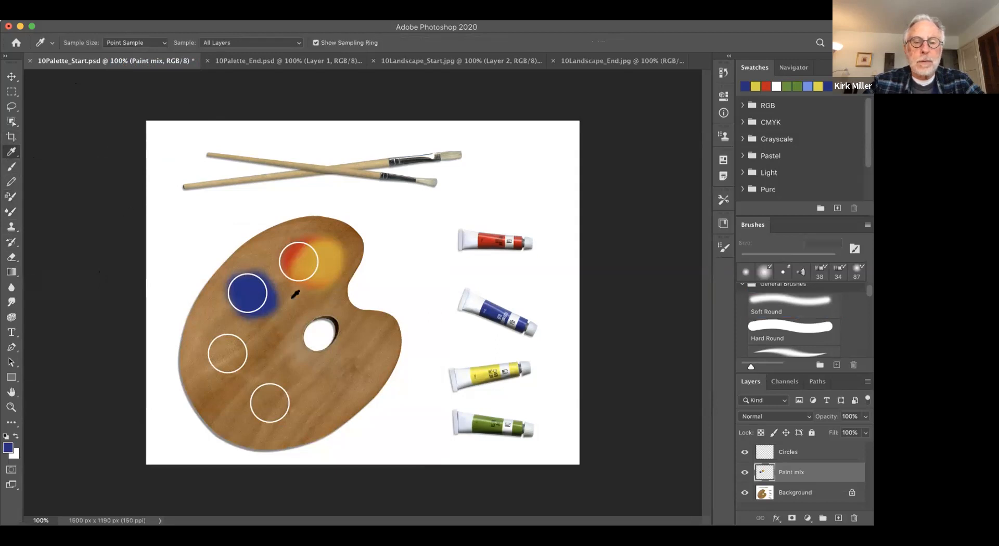
pyautogui.click(484, 371)
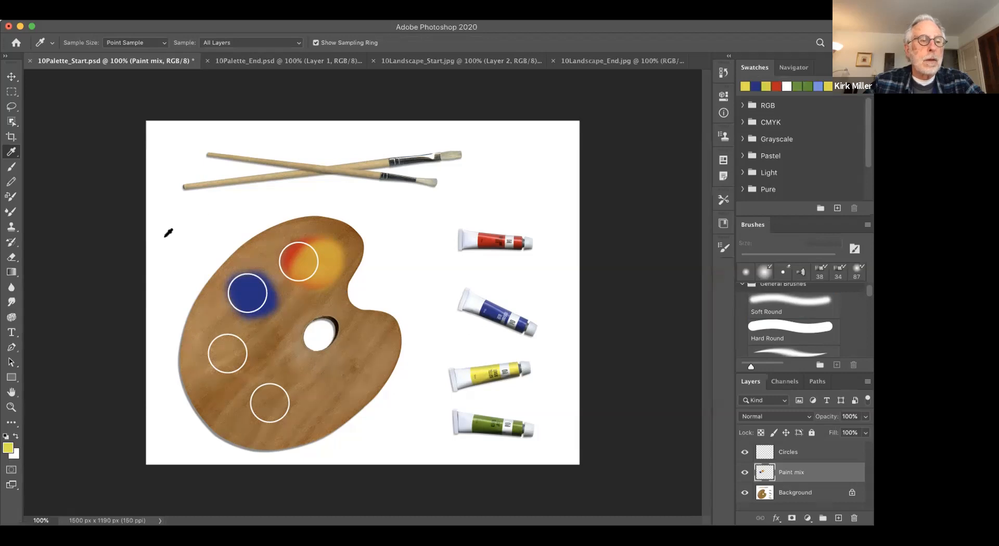
pyautogui.click(9, 211)
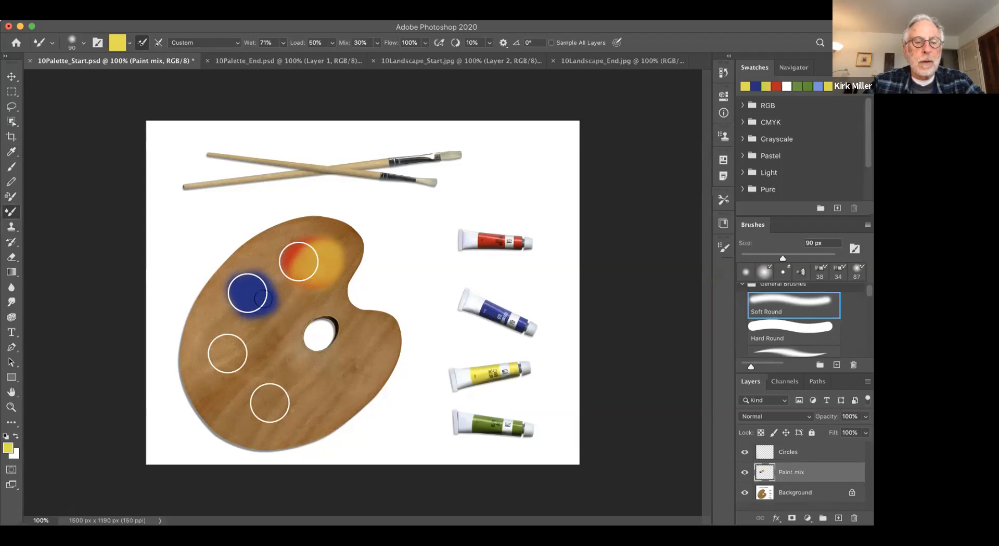
pyautogui.moveTo(263, 298)
pyautogui.mouseDown()
pyautogui.moveTo(241, 303)
pyautogui.moveTo(259, 294)
pyautogui.moveTo(251, 286)
pyautogui.moveTo(244, 295)
pyautogui.moveTo(255, 319)
pyautogui.moveTo(249, 295)
pyautogui.mouseUp()
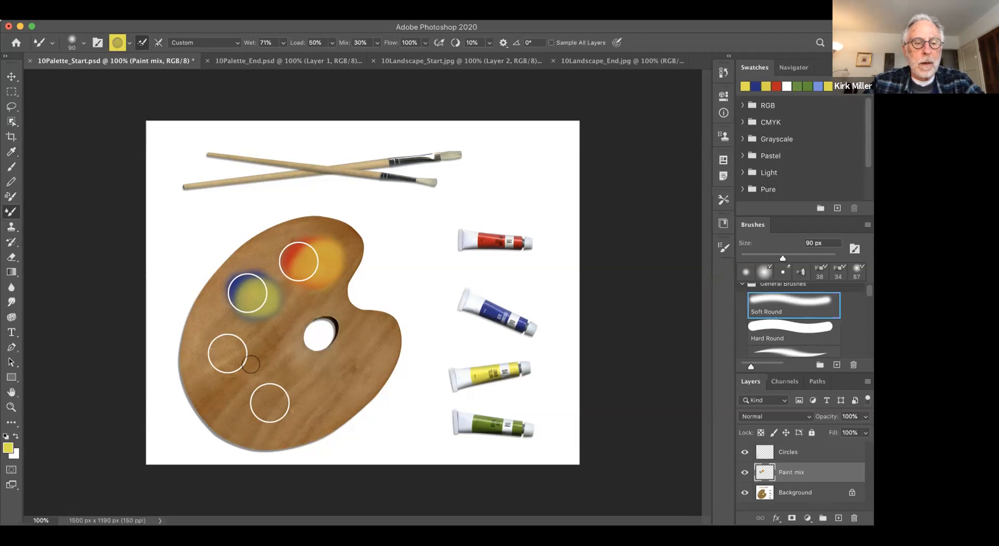
# Step: Fill the palette's third circle with the yellow left on the Mixer Brush, and clean the brush
pyautogui.moveTo(223, 354)
pyautogui.mouseDown()
pyautogui.moveTo(233, 358)
pyautogui.moveTo(224, 342)
pyautogui.moveTo(237, 356)
pyautogui.moveTo(252, 353)
pyautogui.moveTo(234, 353)
pyautogui.mouseUp()
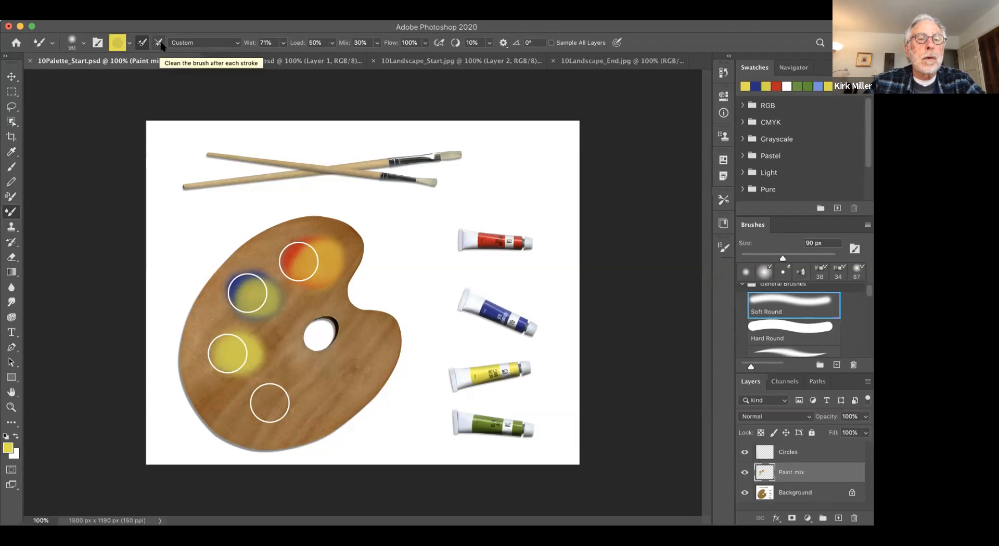
pyautogui.click(125, 41)
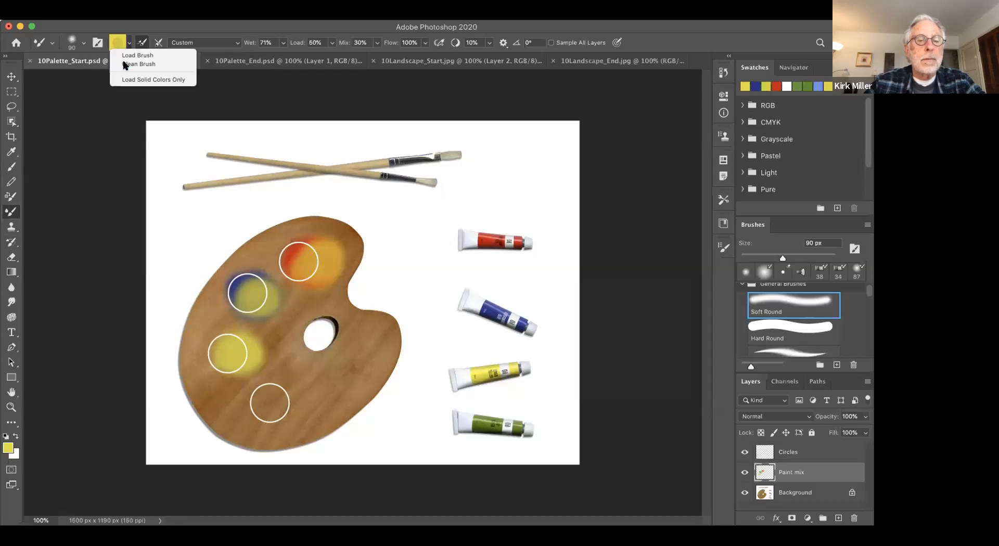
pyautogui.click(125, 64)
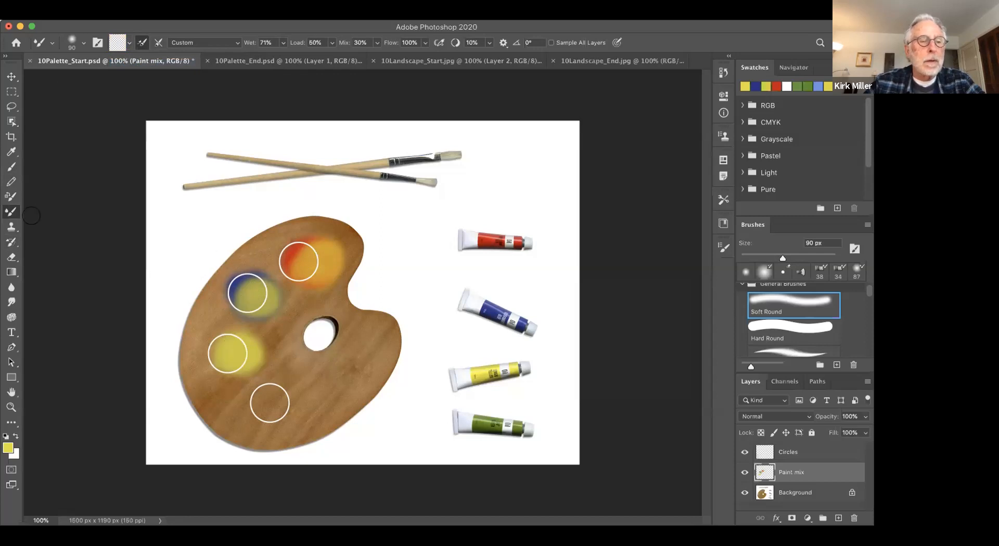
# Step: Sample blue from the blue tube and blend it with the Mixer Brush into the lower edge of the second circle's yellow-blue mix
pyautogui.click(10, 152)
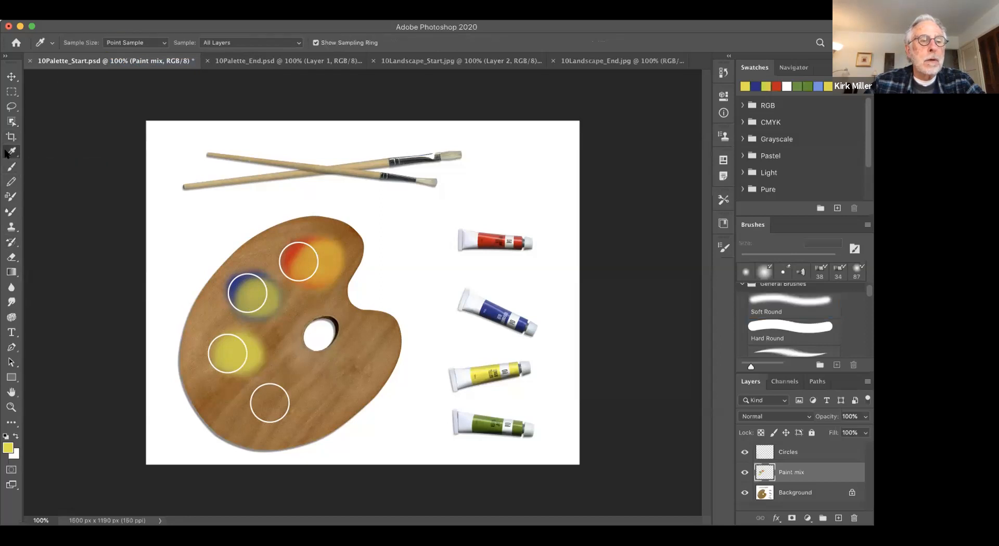
pyautogui.click(493, 309)
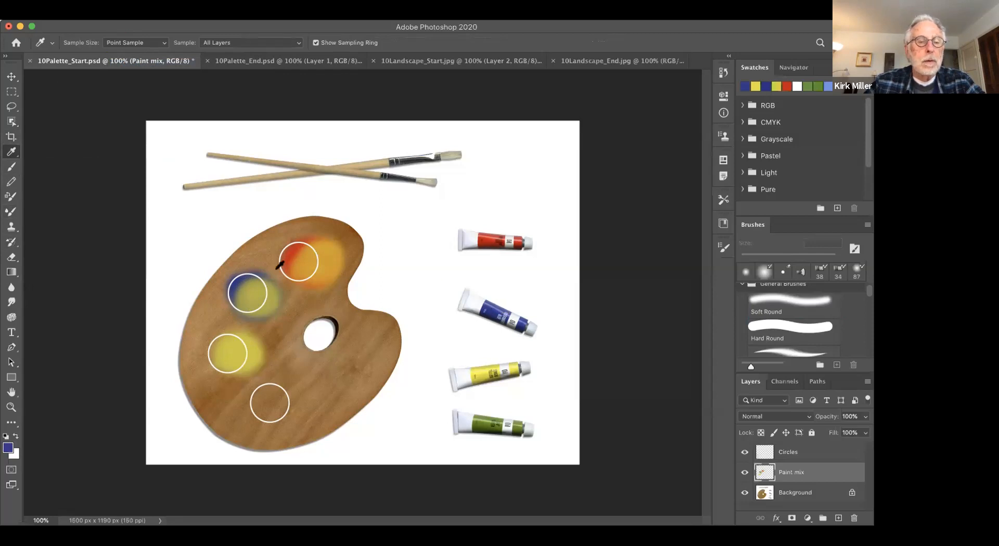
pyautogui.click(10, 212)
pyautogui.moveTo(261, 304); pyautogui.dragTo(271, 301)
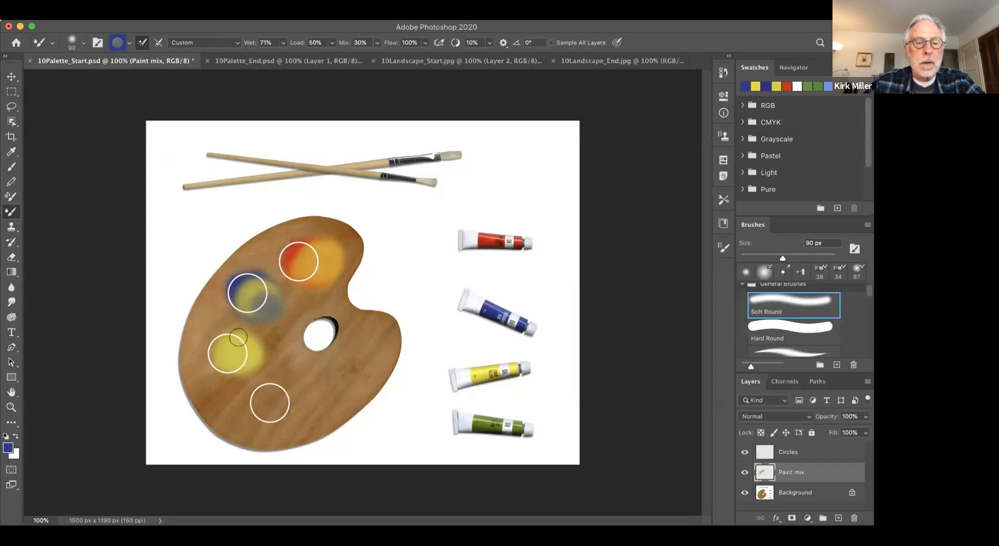
pyautogui.moveTo(267, 402); pyautogui.dragTo(288, 398)
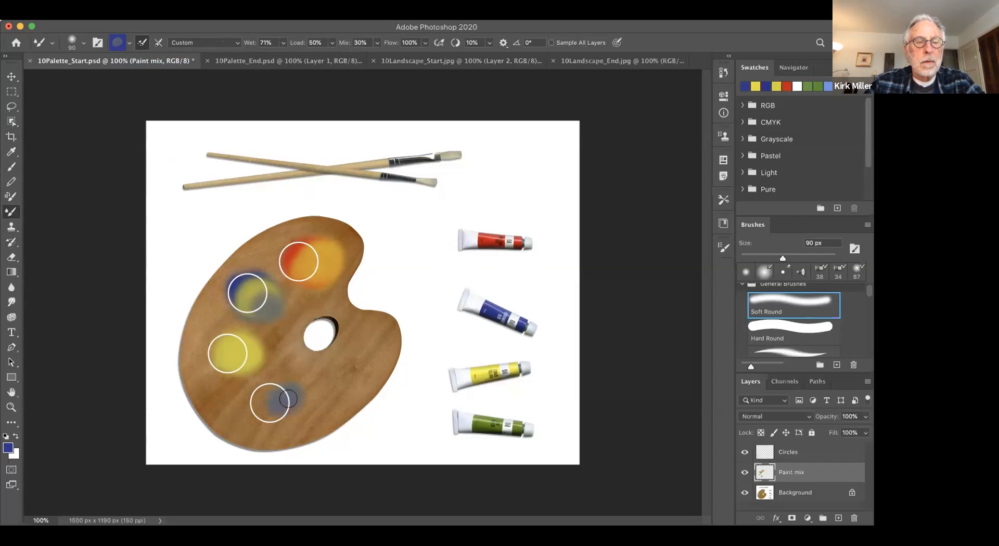
pyautogui.click(128, 45)
pyautogui.click(131, 66)
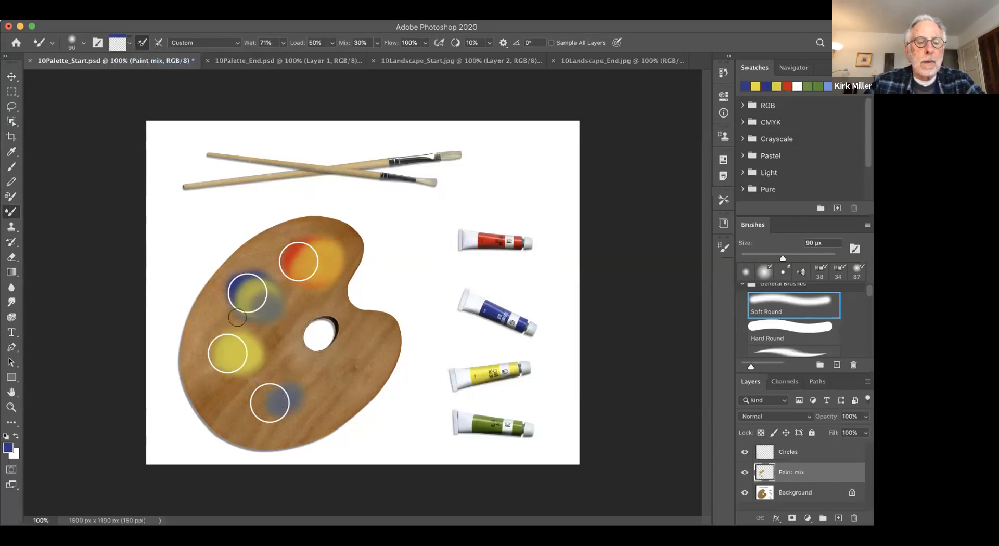
pyautogui.moveTo(285, 401)
pyautogui.mouseDown()
pyautogui.moveTo(264, 404)
pyautogui.moveTo(283, 391)
pyautogui.moveTo(268, 392)
pyautogui.mouseUp()
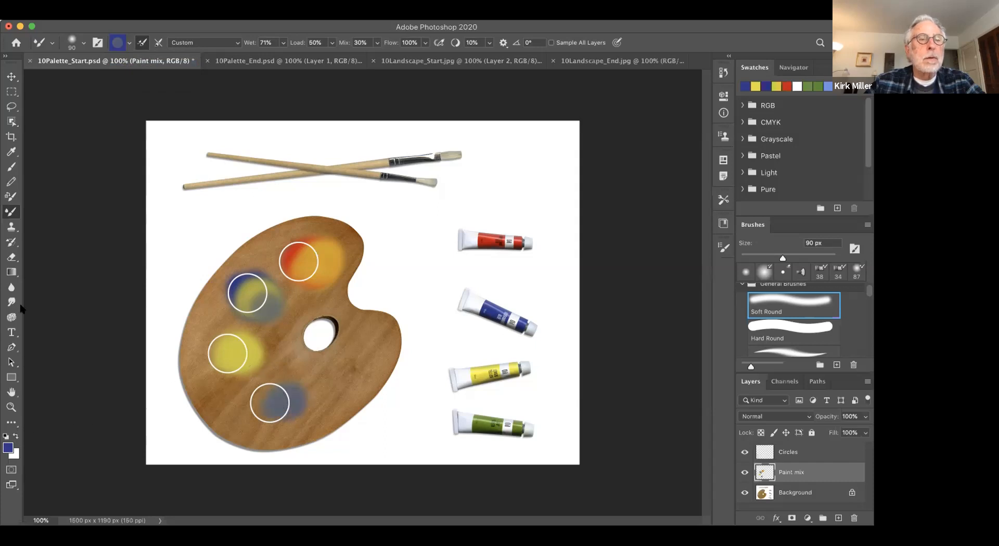
pyautogui.click(127, 44)
pyautogui.click(123, 64)
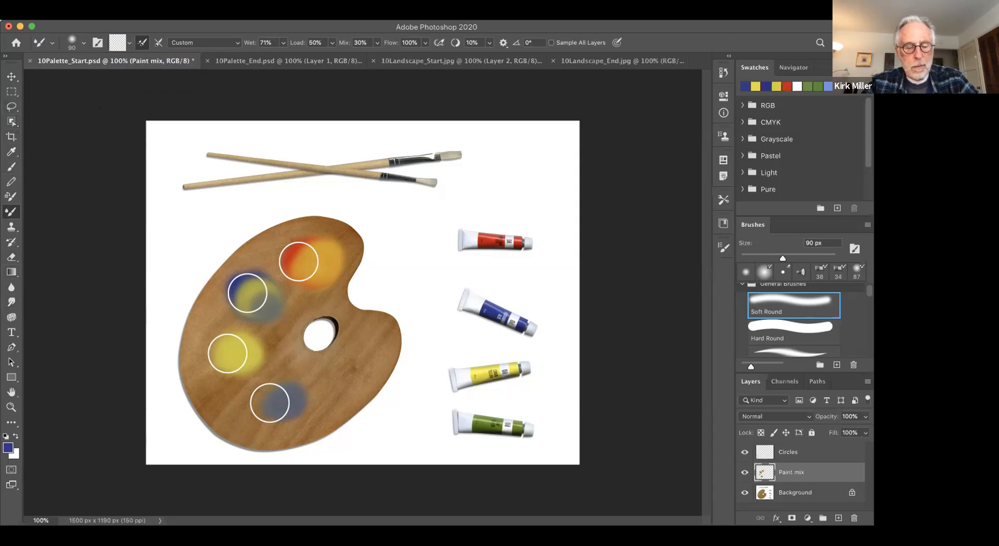
pyautogui.press('super+z')
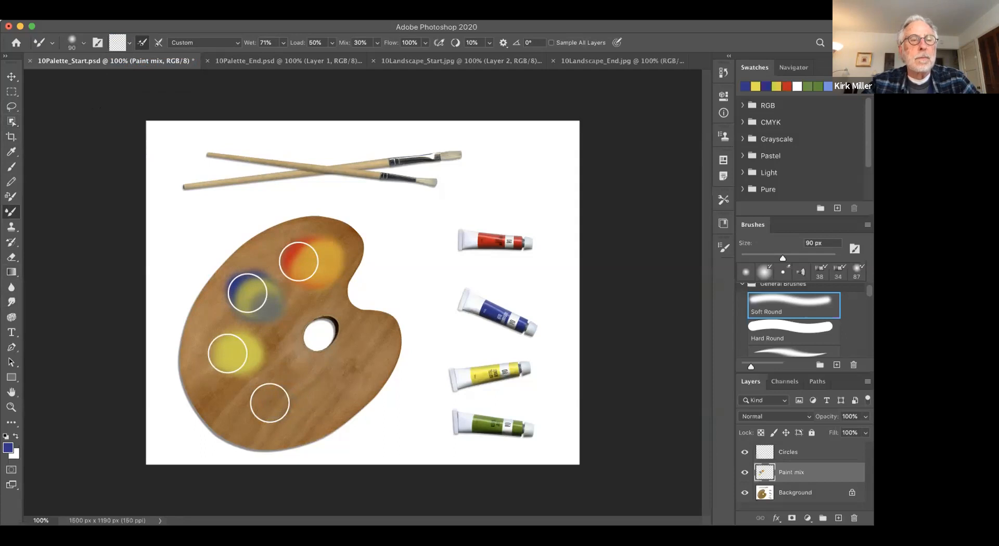
# Step: Resample the blue tube and fill the right part of the palette's fourth circle with solid blue using the Mixer Brush
pyautogui.click(11, 151)
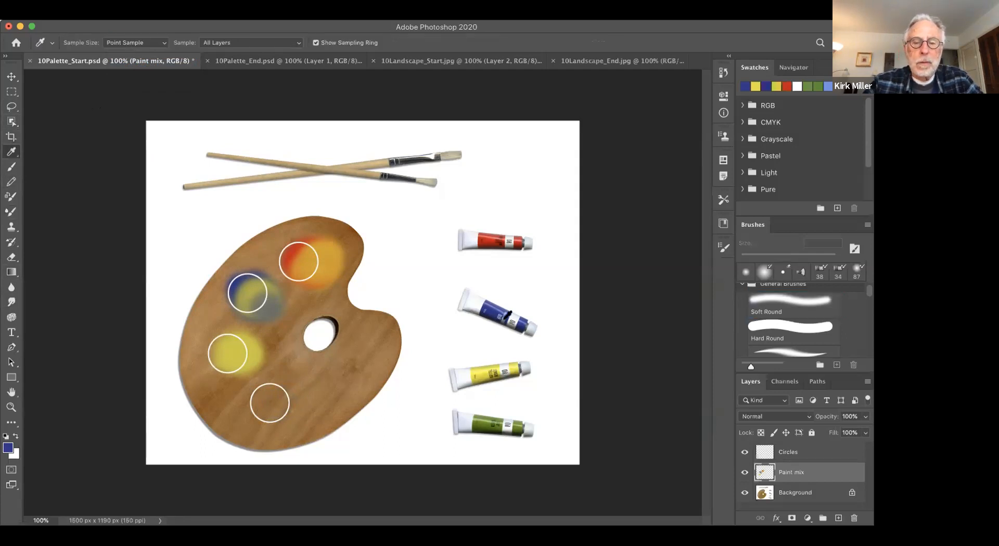
pyautogui.click(492, 310)
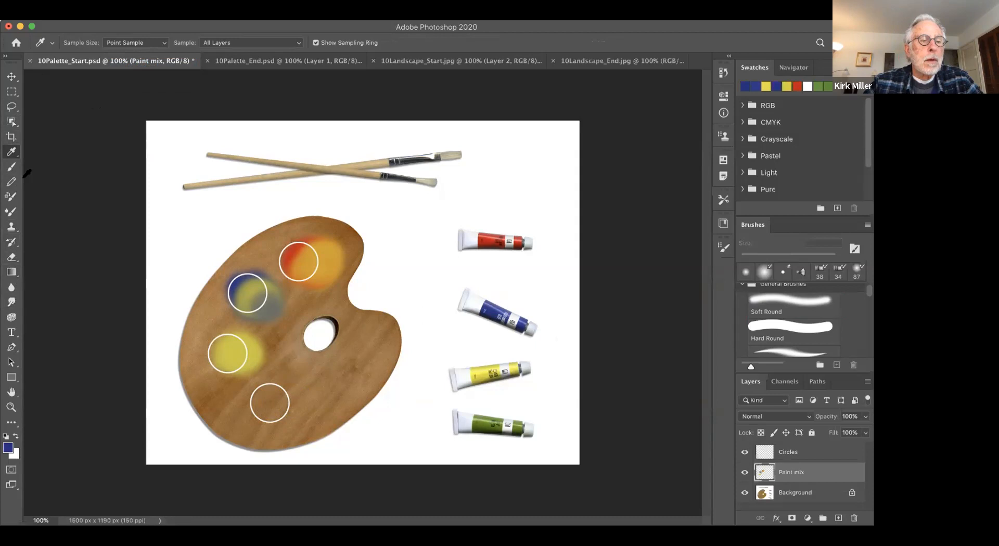
pyautogui.click(12, 212)
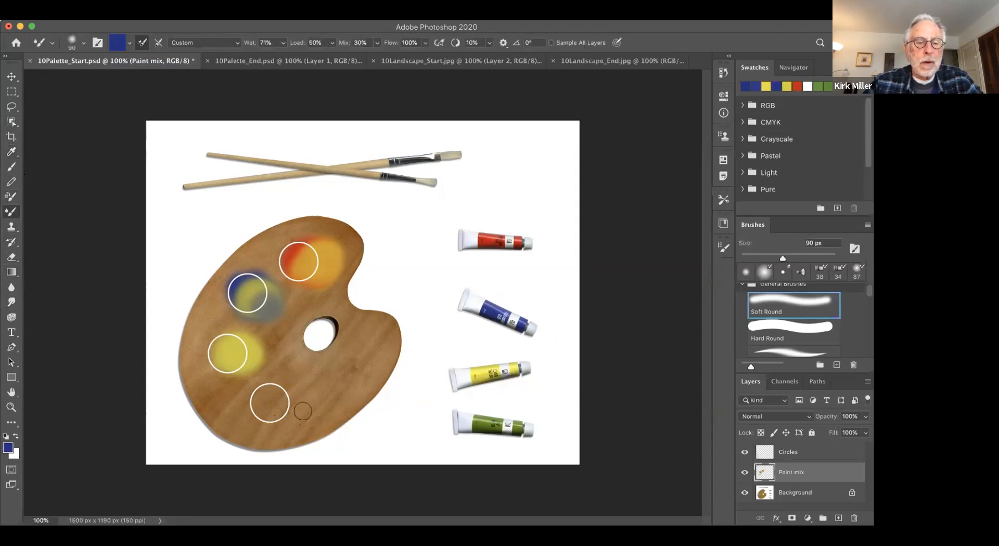
pyautogui.moveTo(285, 388)
pyautogui.mouseDown()
pyautogui.moveTo(273, 400)
pyautogui.moveTo(286, 413)
pyautogui.moveTo(283, 403)
pyautogui.mouseUp()
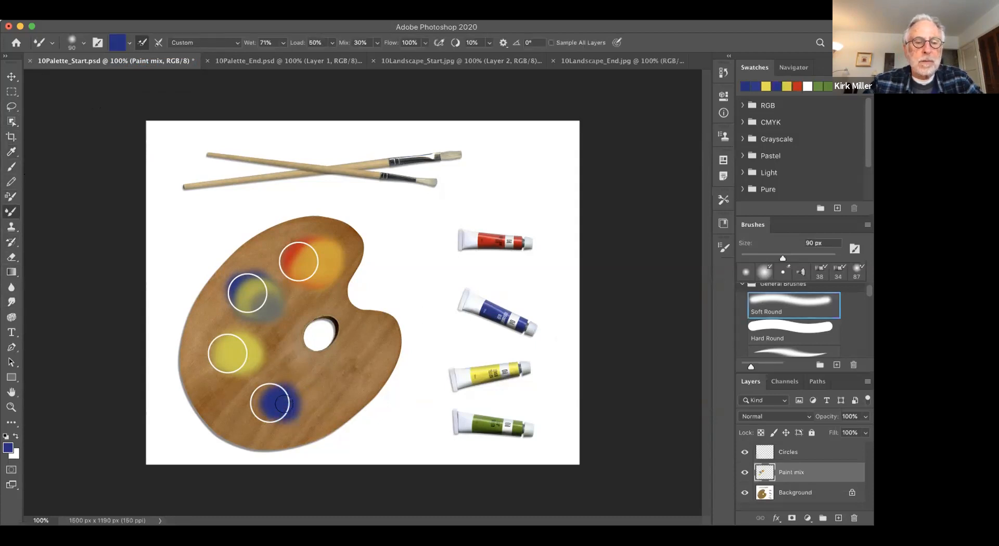
pyautogui.moveTo(262, 306)
pyautogui.mouseDown()
pyautogui.moveTo(235, 287)
pyautogui.moveTo(261, 301)
pyautogui.moveTo(252, 308)
pyautogui.moveTo(264, 304)
pyautogui.moveTo(255, 287)
pyautogui.moveTo(272, 292)
pyautogui.moveTo(253, 300)
pyautogui.mouseUp()
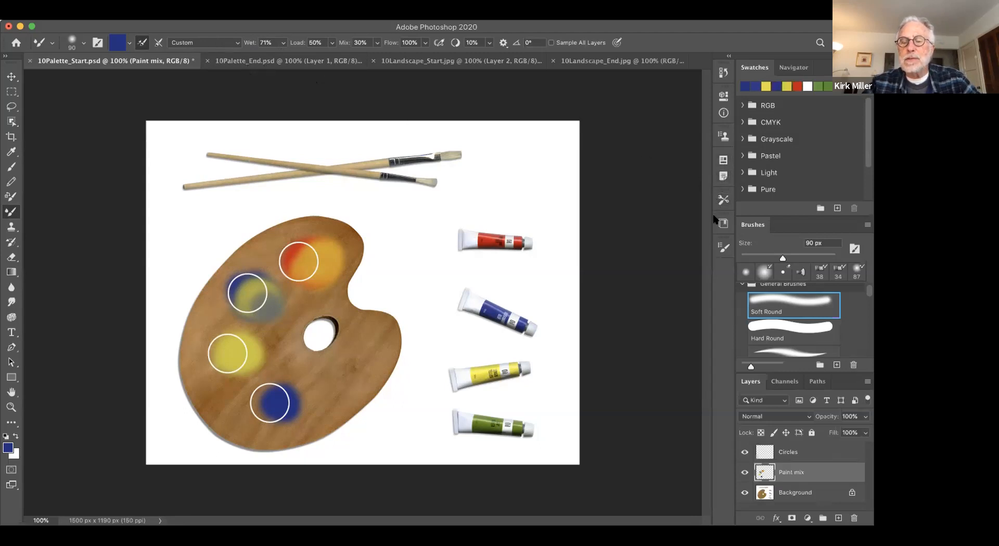
# Step: Try the 30 px soft round tip in the brush settings and switch the Mixer Brush to the 123 px hard round tip
pyautogui.click(722, 247)
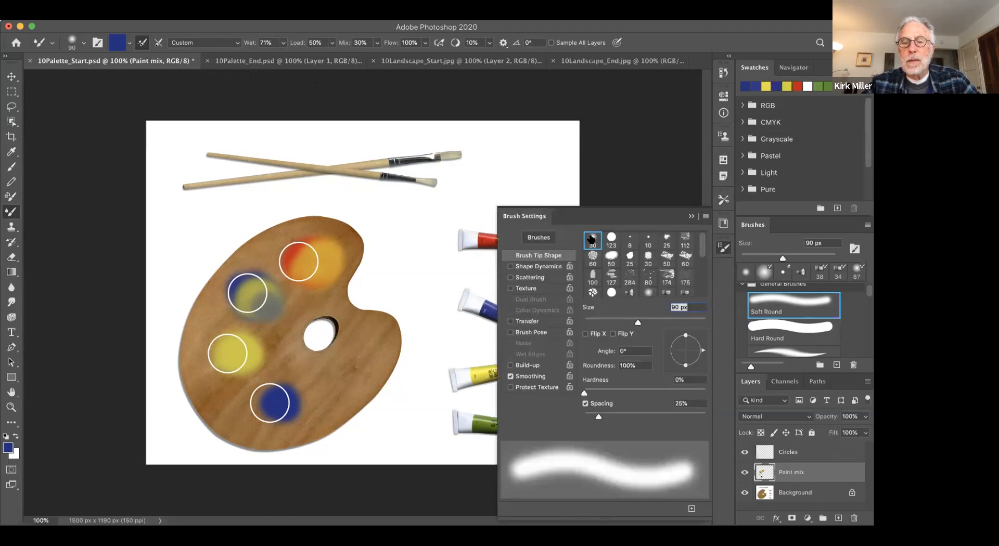
pyautogui.click(591, 240)
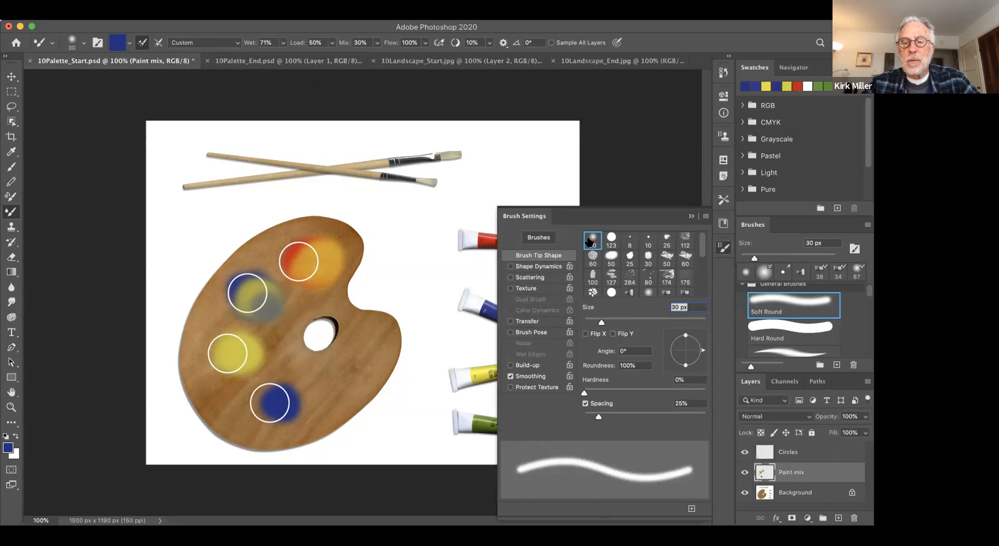
pyautogui.click(612, 238)
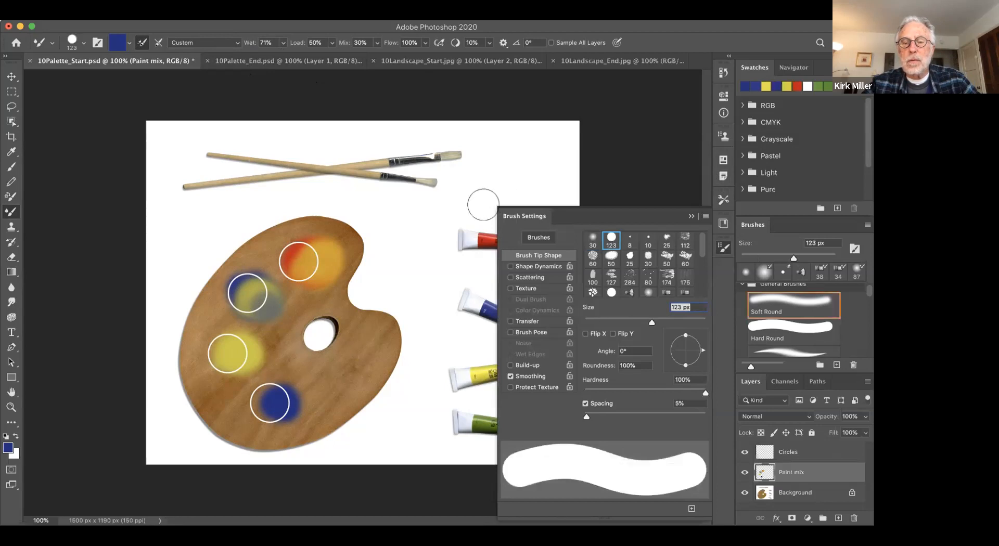